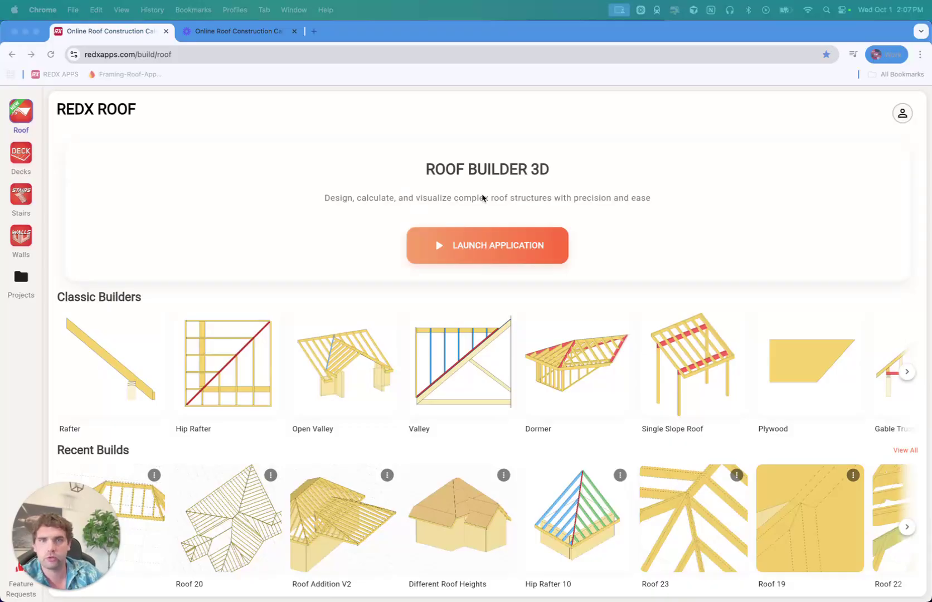
- Start a new Roof Builder 3D project from walls and draw a vertical perimeter wall about 14' 10" long
{"action": "left_click", "coordinate": [473, 240]}
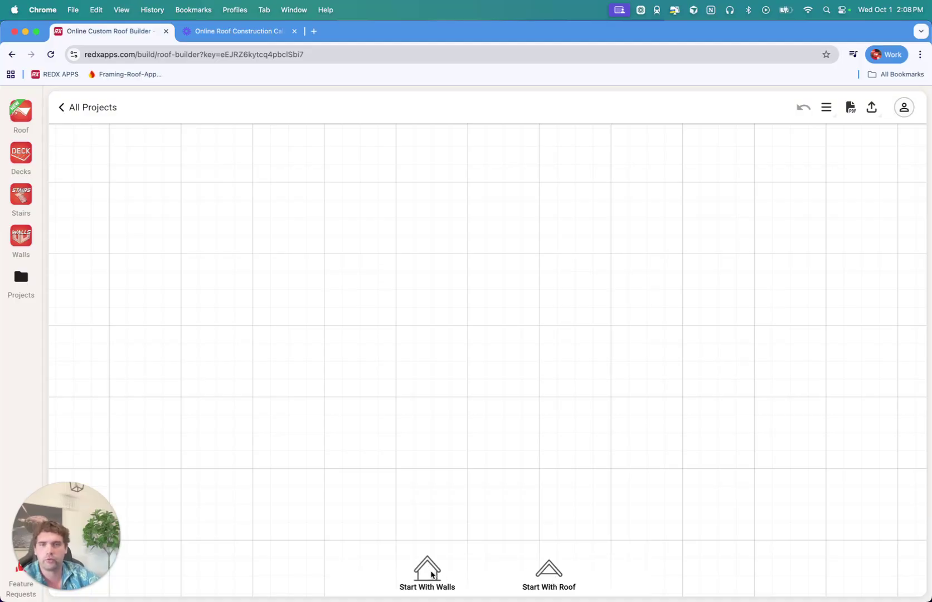
{"action": "left_click", "coordinate": [428, 571]}
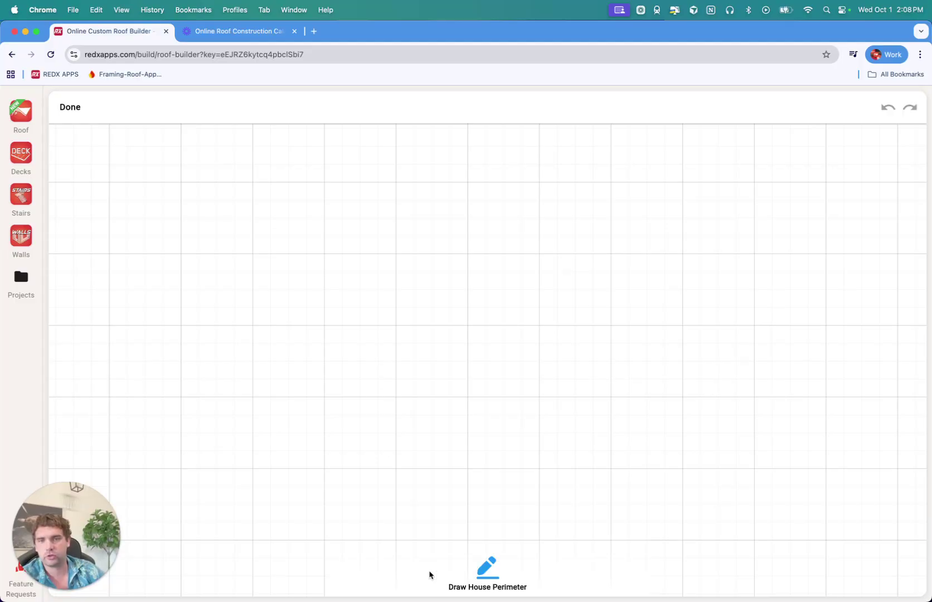
{"action": "left_click_drag", "start_coordinate": [325, 500], "coordinate": [340, 149]}
{"action": "left_click_drag", "start_coordinate": [400, 241], "coordinate": [432, 279]}
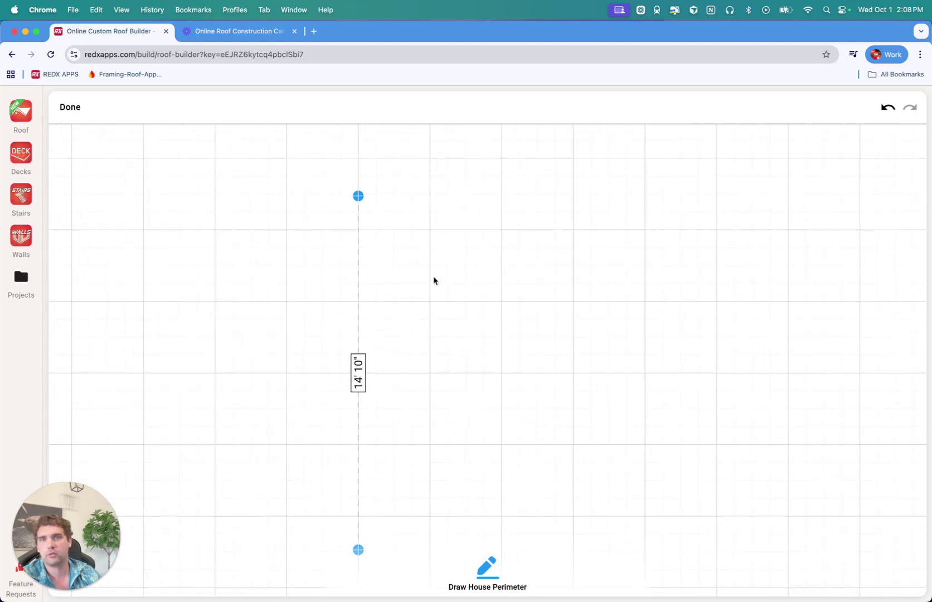
- Set the vertical wall's length to 16' 0"
{"action": "left_click", "coordinate": [360, 374]}
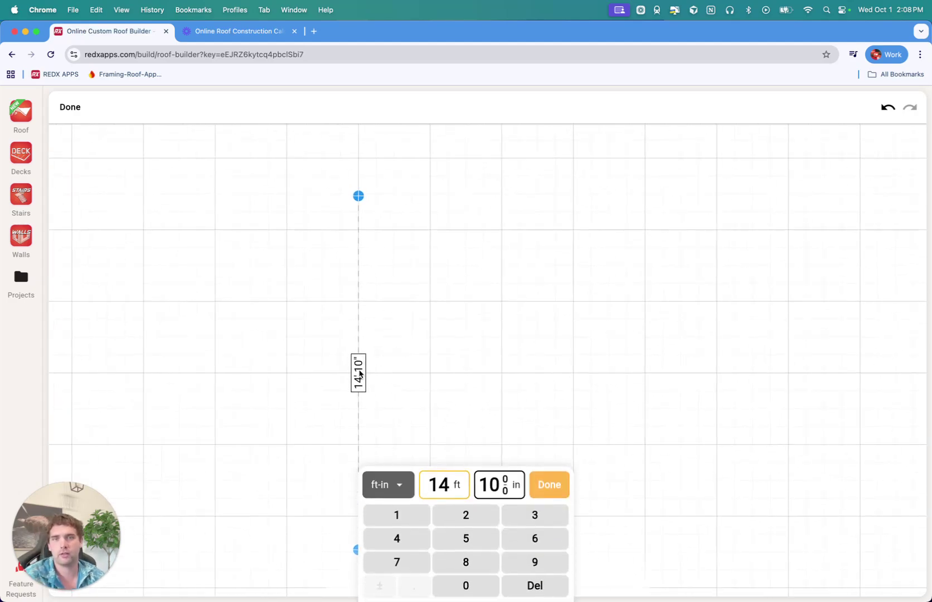
{"action": "key", "text": "BackSpace"}
{"action": "key", "text": "BackSpace"}
{"action": "type", "text": "16"}
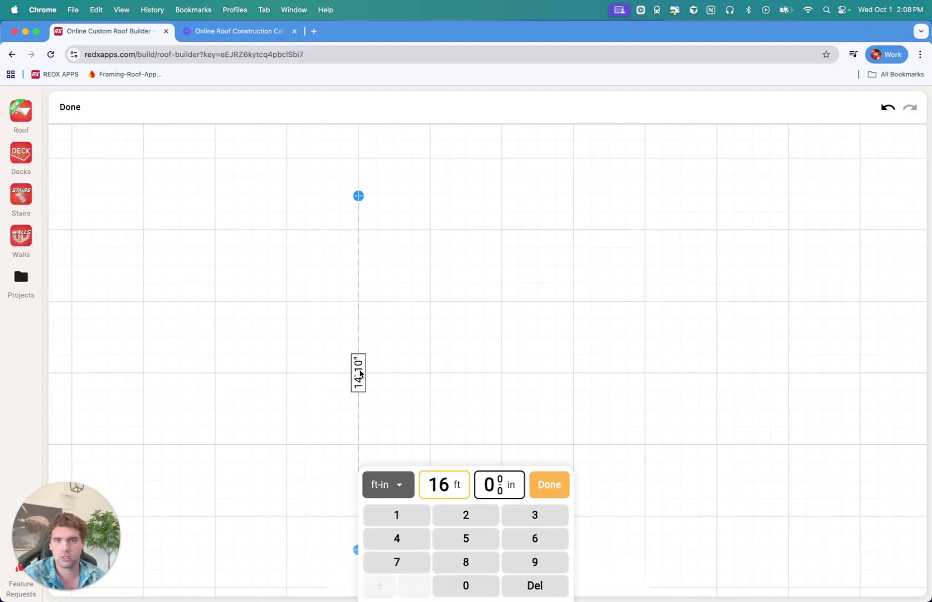
{"action": "left_click", "coordinate": [552, 486]}
- Draw a wall at 90° from the vertical wall's upper end and set its length to 12' 0"
{"action": "left_click_drag", "start_coordinate": [364, 165], "coordinate": [654, 180]}
{"action": "left_click", "coordinate": [516, 167]}
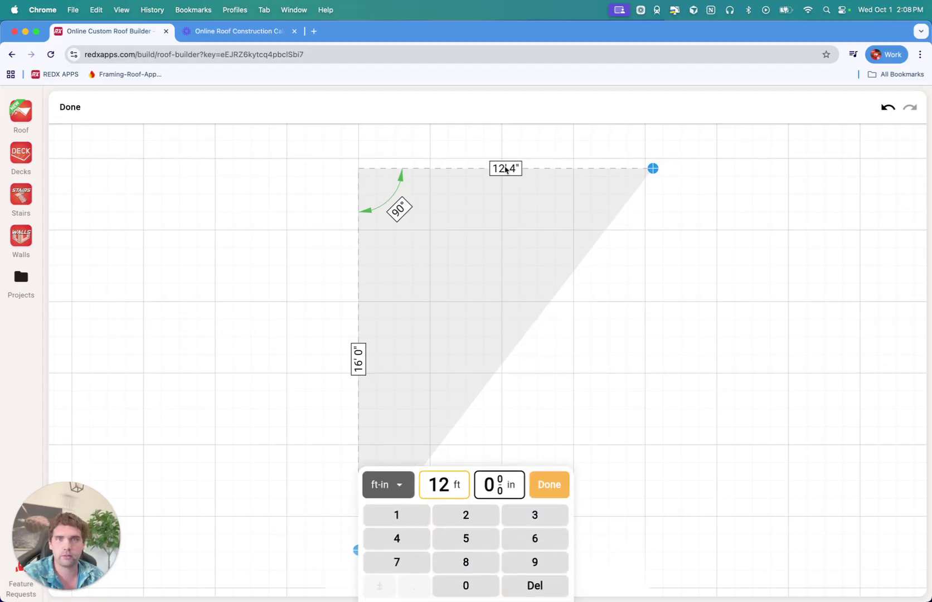
{"action": "key", "text": "Return"}
- Try an angled wall about 7' 1" long at 55° from the 12' wall's free end, and undo both the angle and the wall
{"action": "left_click_drag", "start_coordinate": [649, 254], "coordinate": [775, 279]}
{"action": "left_click", "coordinate": [707, 198]}
{"action": "key", "text": "BackSpace"}
{"action": "key", "text": "BackSpace"}
{"action": "type", "text": "55"}
{"action": "key", "text": "Return"}
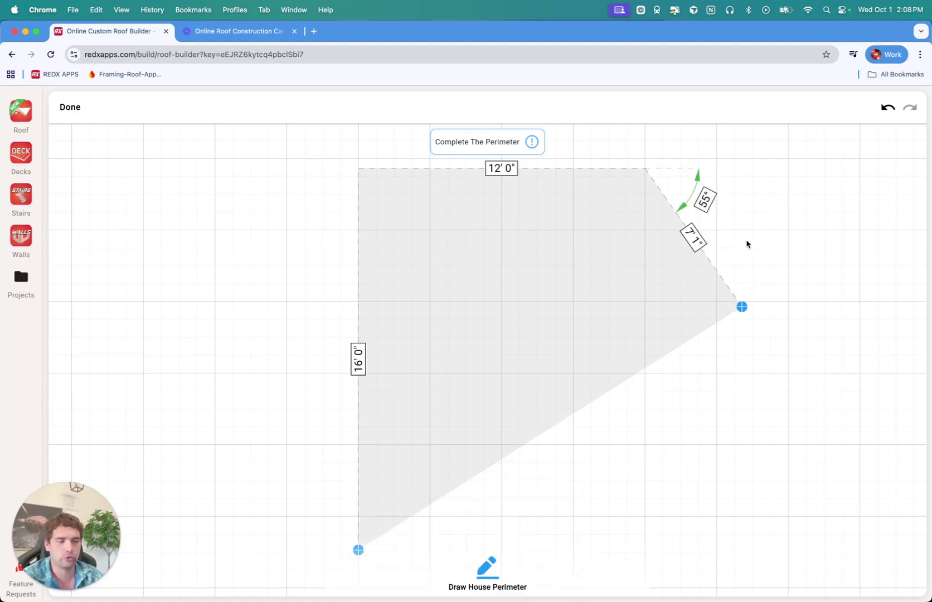
{"action": "left_click", "coordinate": [886, 112]}
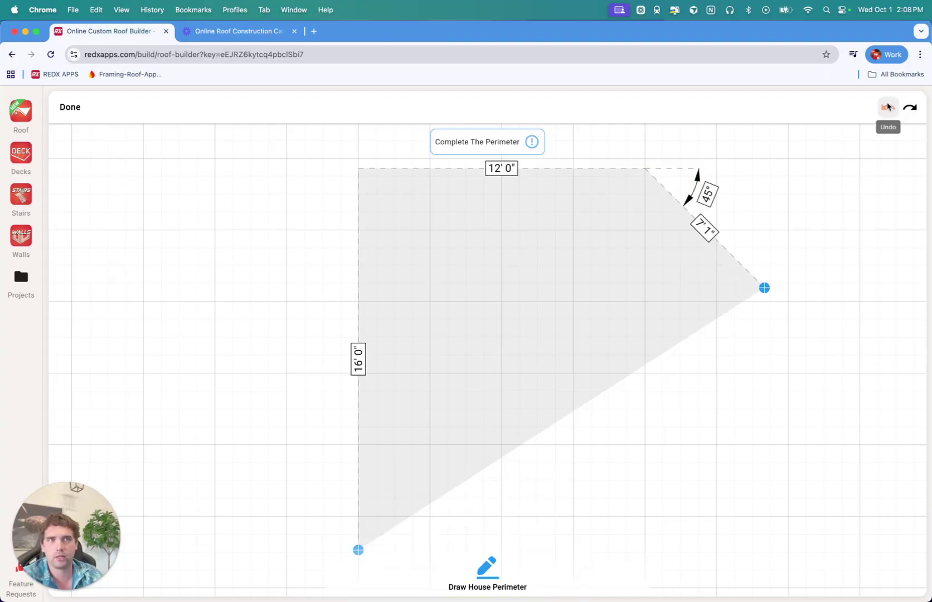
{"action": "left_click", "coordinate": [887, 107]}
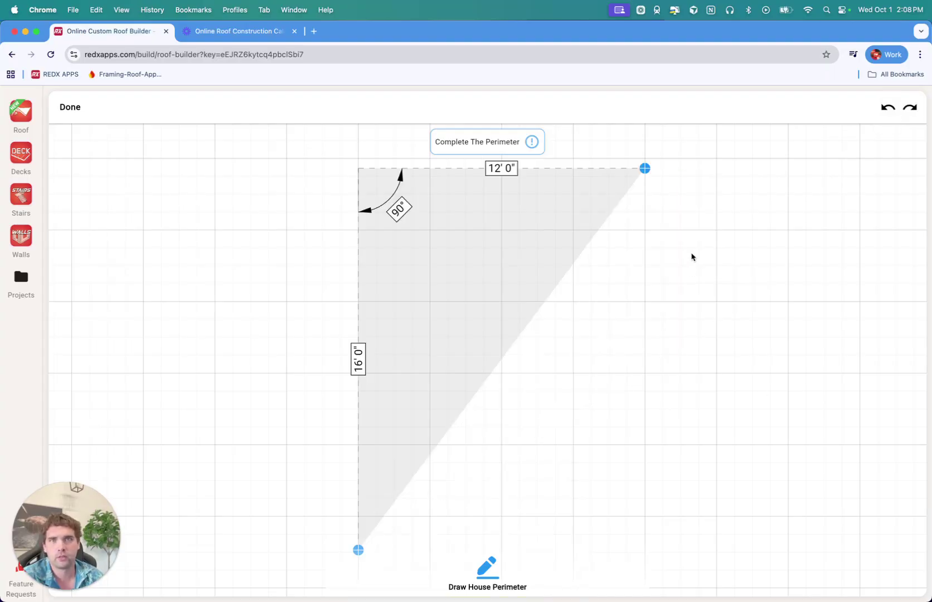
- Complete the rectangular house perimeter with a second 16' 0" side wall and a closing 12' 0" wall
{"action": "mouse_move", "coordinate": [646, 175]}
{"action": "left_mouse_down"}
{"action": "mouse_move", "coordinate": [630, 372]}
{"action": "mouse_move", "coordinate": [651, 555]}
{"action": "mouse_move", "coordinate": [722, 387]}
{"action": "mouse_move", "coordinate": [703, 449]}
{"action": "mouse_move", "coordinate": [685, 456]}
{"action": "left_mouse_up"}
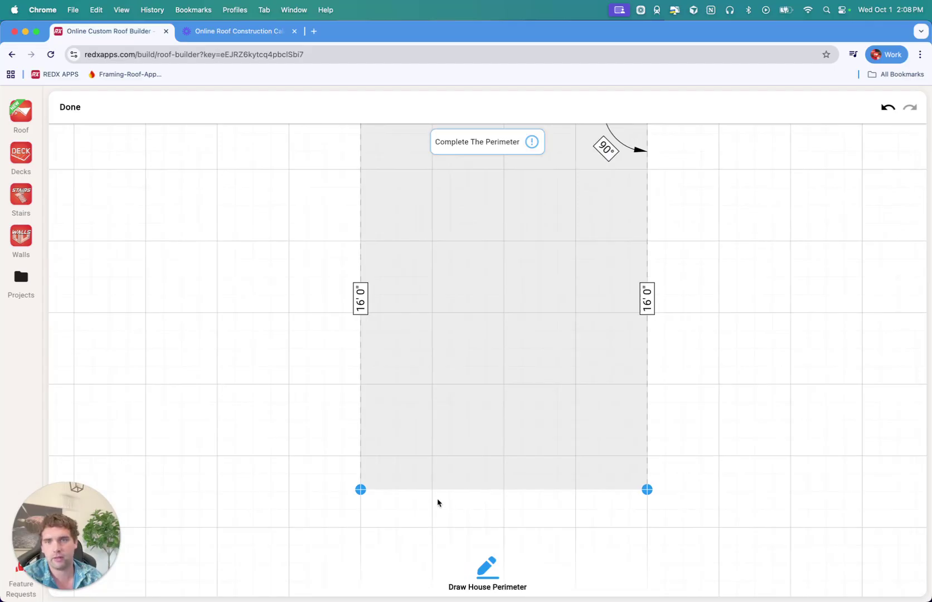
{"action": "left_click_drag", "start_coordinate": [360, 491], "coordinate": [655, 495]}
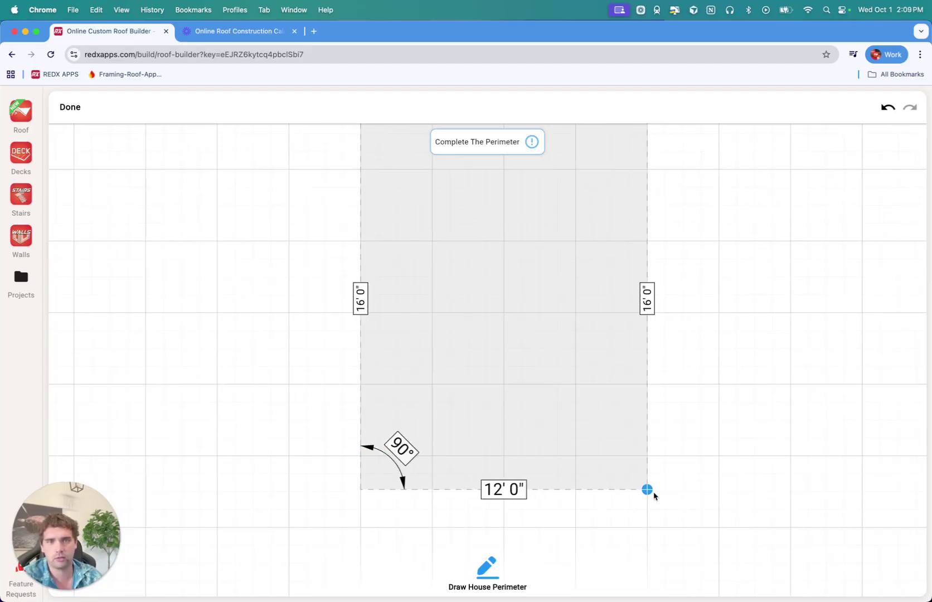
{"action": "left_click", "coordinate": [654, 493]}
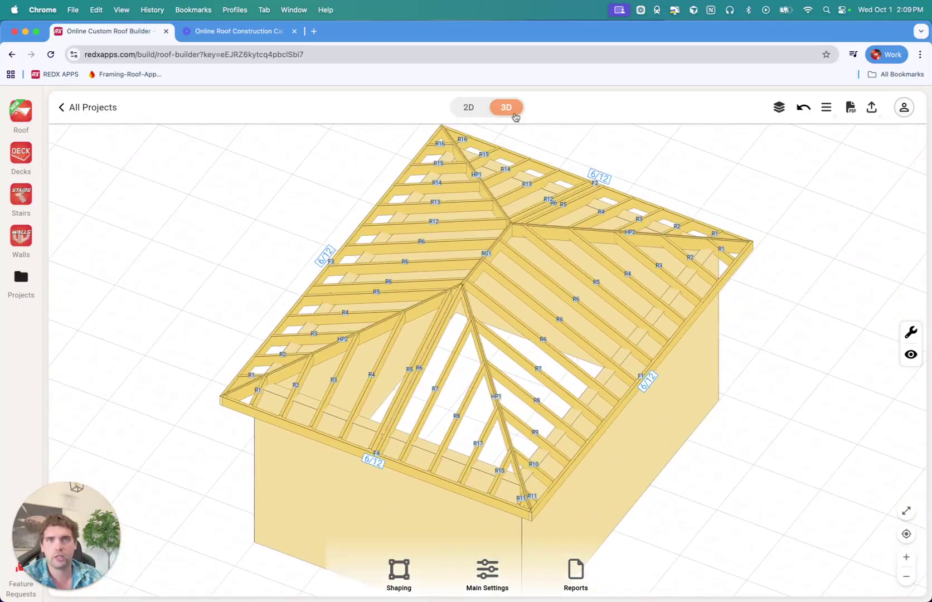
- Check the roof framing plan in 2D and return to the 3D view
{"action": "left_click", "coordinate": [471, 108]}
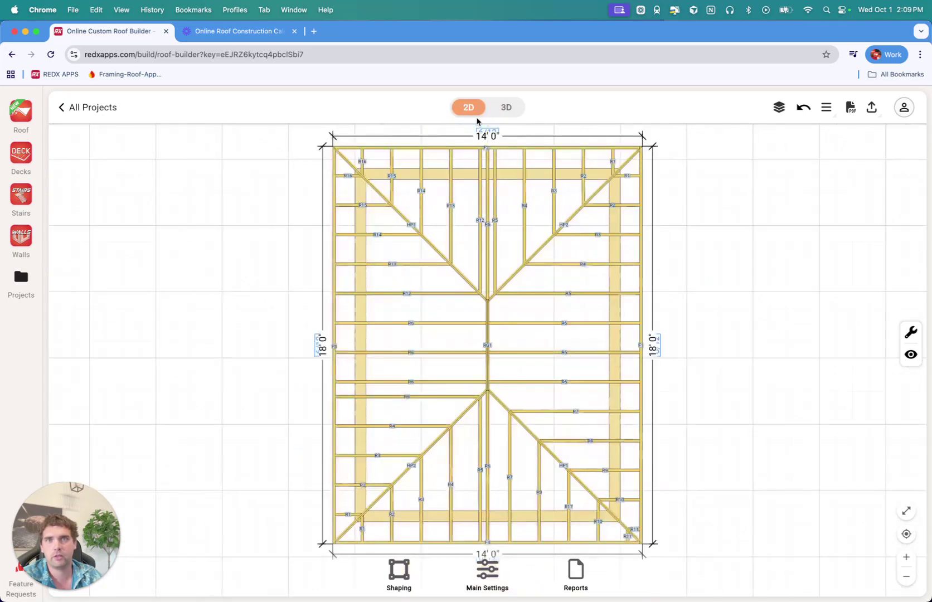
{"action": "left_click", "coordinate": [505, 109]}
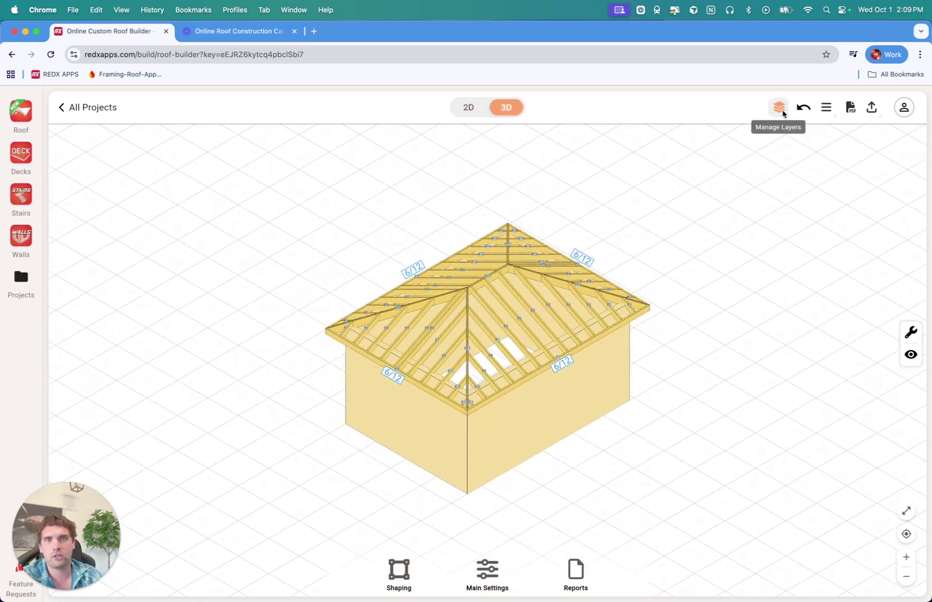
- Toggle the Roof Sheathing, Edge Rafters and Common Rafters layers and restore them, and inspect the rafter labels up close
{"action": "left_click", "coordinate": [779, 109]}
{"action": "left_click", "coordinate": [895, 134]}
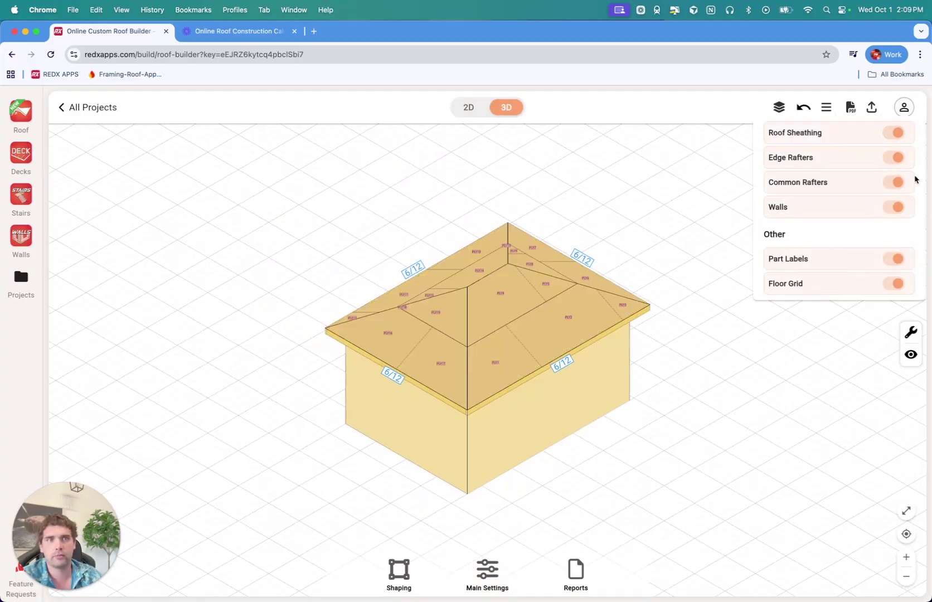
{"action": "left_click", "coordinate": [896, 134]}
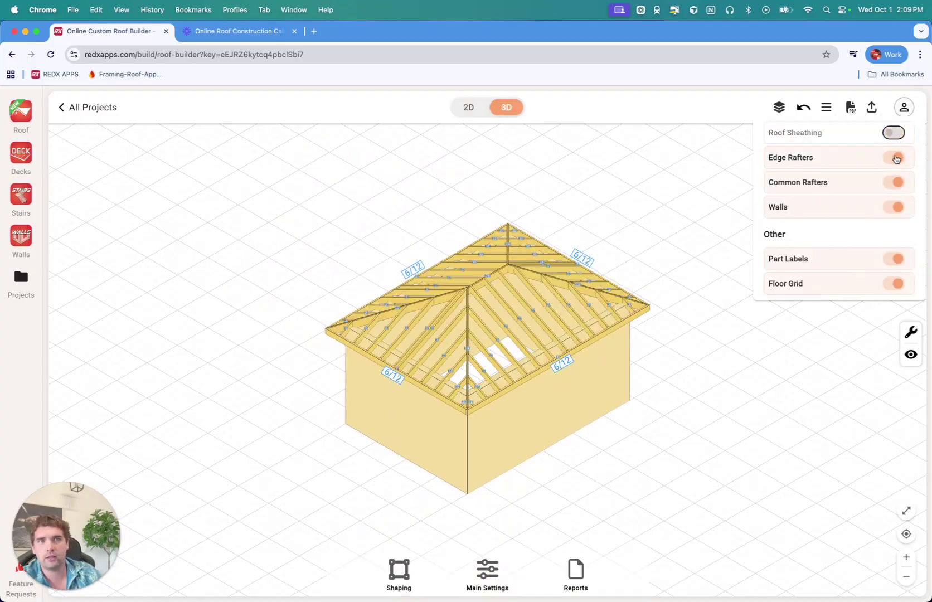
{"action": "left_click", "coordinate": [896, 159]}
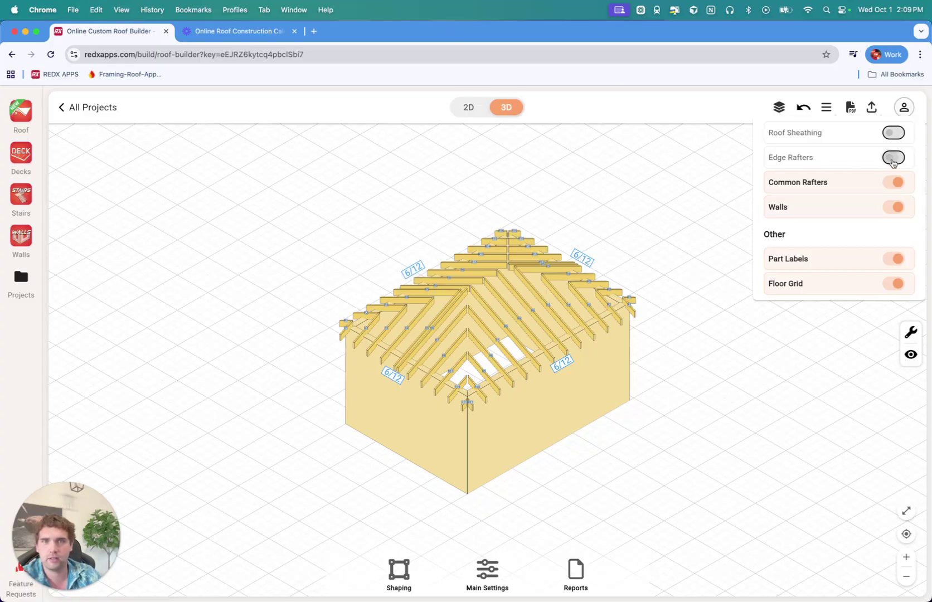
{"action": "left_click", "coordinate": [894, 160]}
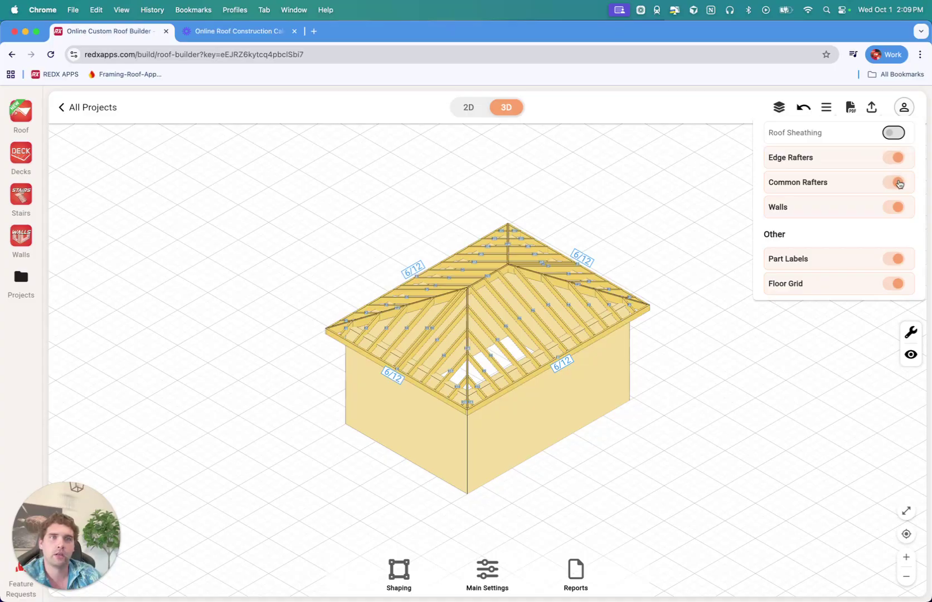
{"action": "left_click", "coordinate": [898, 183]}
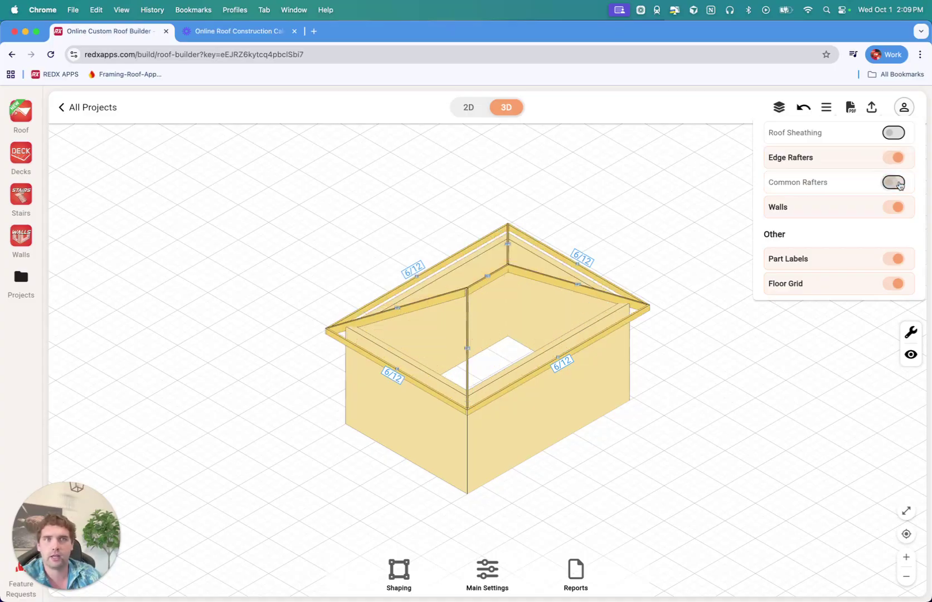
{"action": "left_click", "coordinate": [897, 183]}
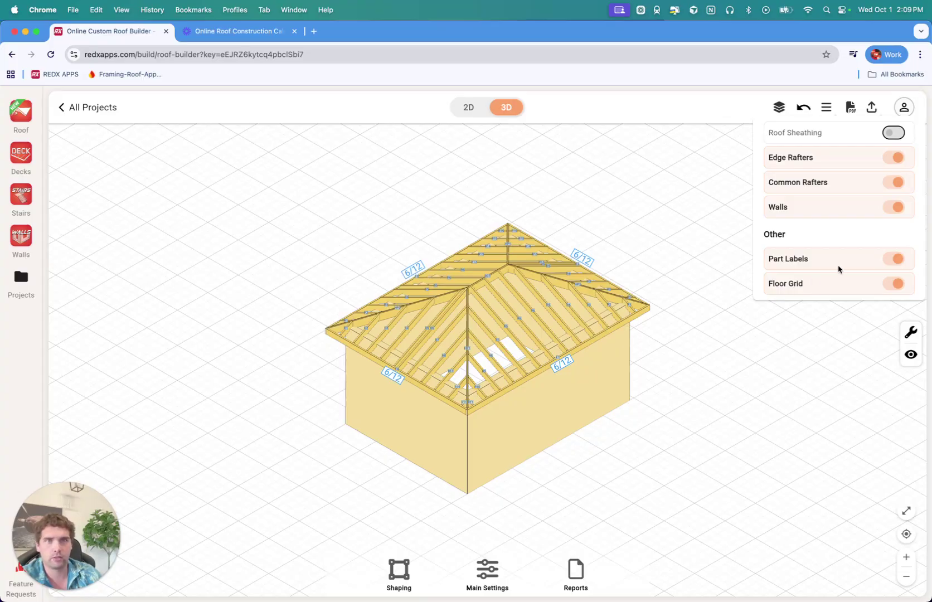
{"action": "left_click", "coordinate": [584, 301]}
{"action": "scroll", "coordinate": [529, 311], "scroll_direction": "up", "scroll_amount": 5}
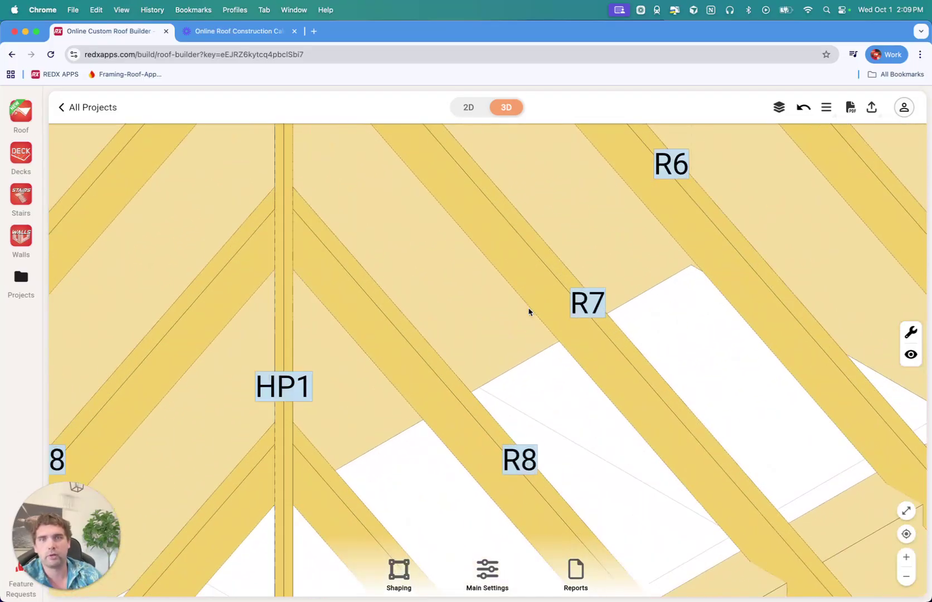
{"action": "scroll", "coordinate": [517, 456], "scroll_direction": "down", "scroll_amount": 10}
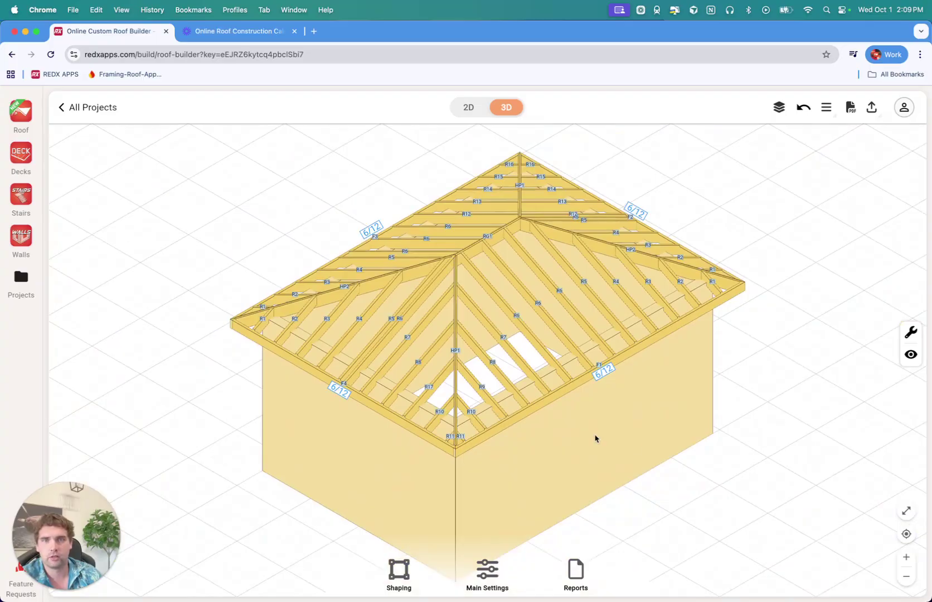
- Try a 1' 6" overhang on the roof side above the short end wall, and undo the change
{"action": "left_click", "coordinate": [633, 445]}
{"action": "left_click_drag", "start_coordinate": [757, 491], "coordinate": [667, 410]}
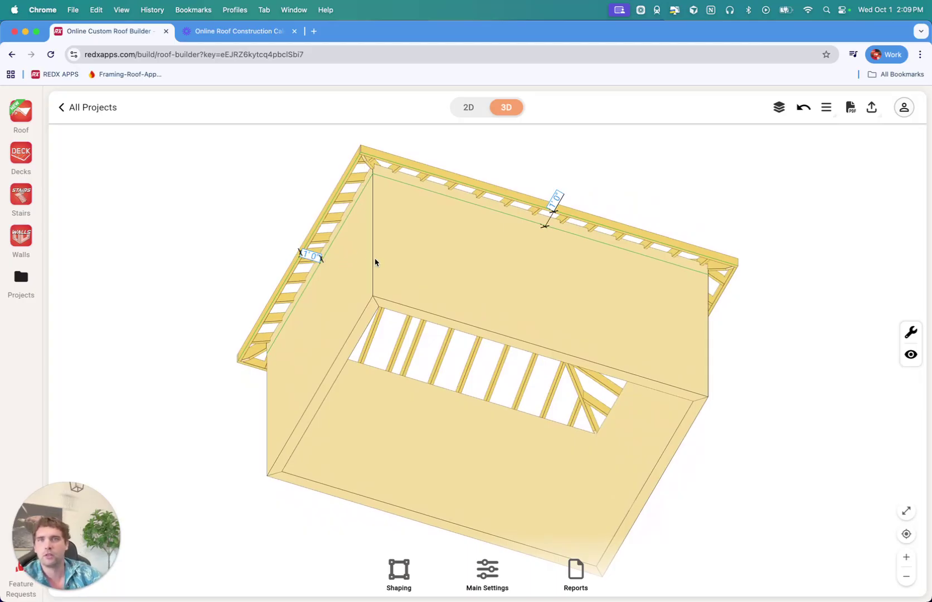
{"action": "left_click", "coordinate": [312, 257]}
{"action": "type", "text": "0"}
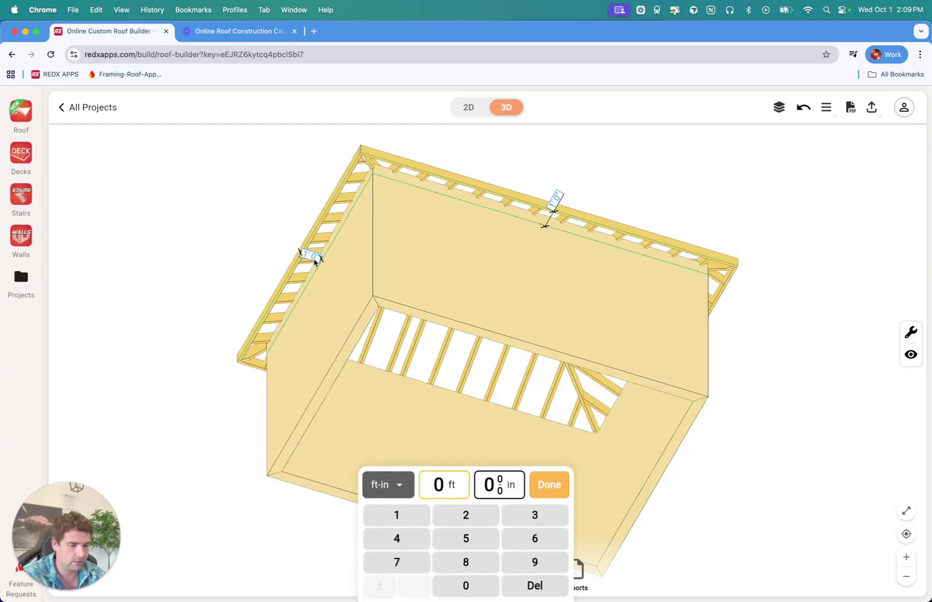
{"action": "type", "text": "24"}
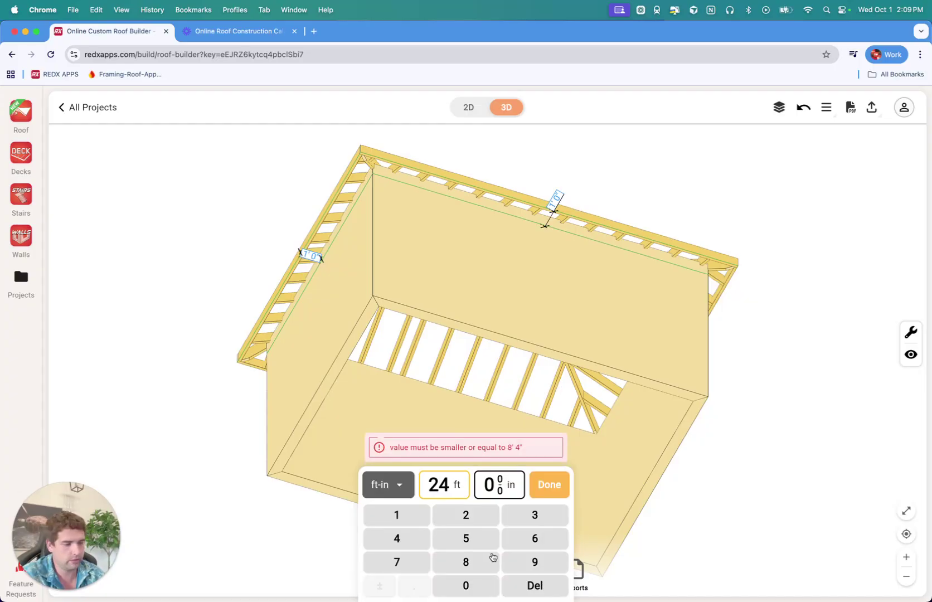
{"action": "key", "text": "BackSpace"}
{"action": "key", "text": "BackSpace"}
{"action": "type", "text": "1"}
{"action": "left_click", "coordinate": [490, 485]}
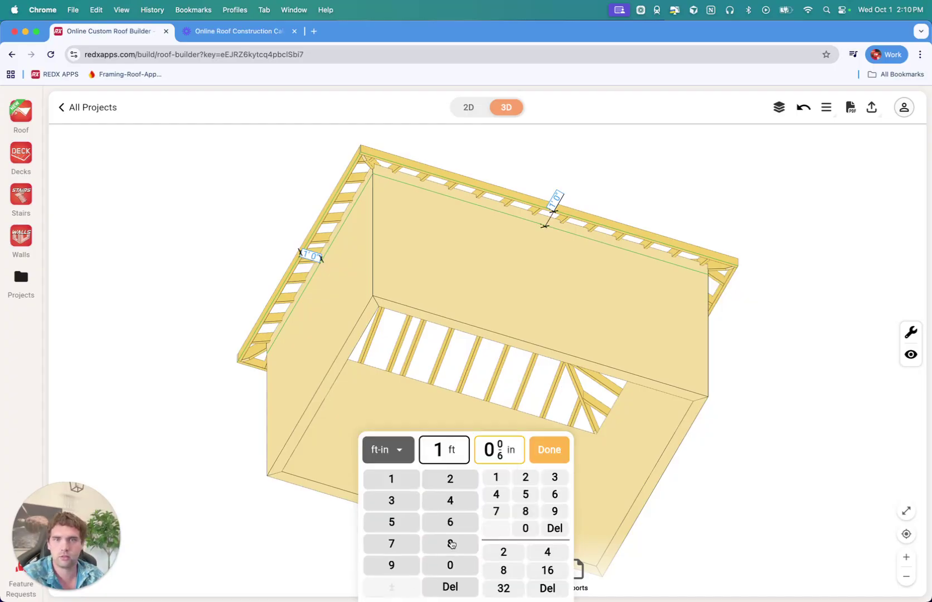
{"action": "left_click", "coordinate": [447, 527]}
{"action": "left_click", "coordinate": [550, 449]}
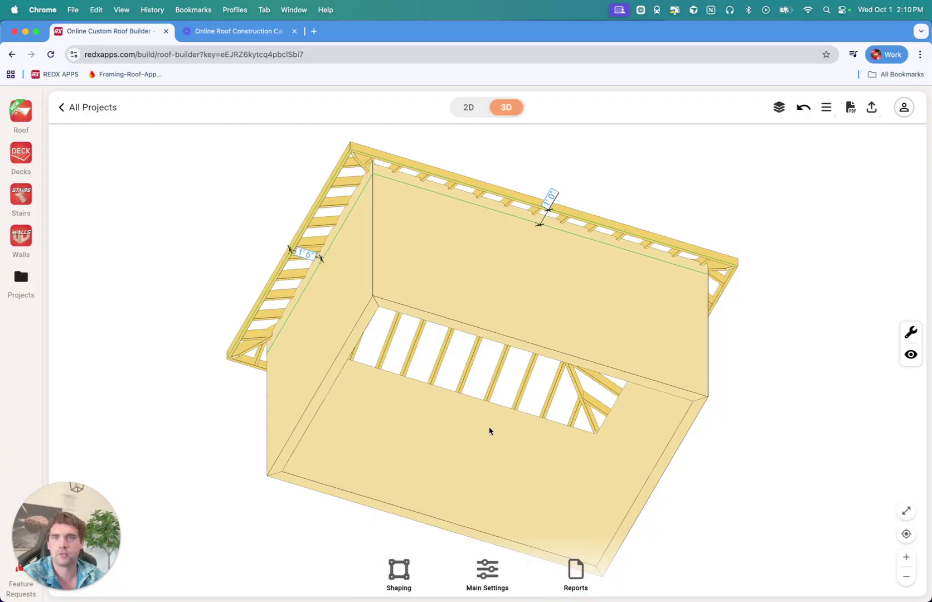
{"action": "left_click_drag", "start_coordinate": [330, 294], "coordinate": [321, 329]}
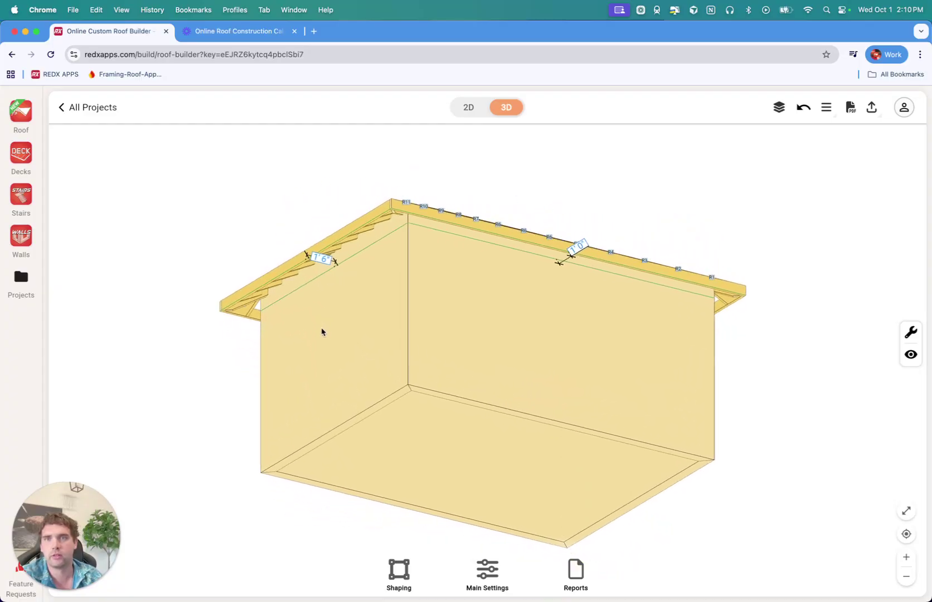
{"action": "left_click", "coordinate": [807, 112]}
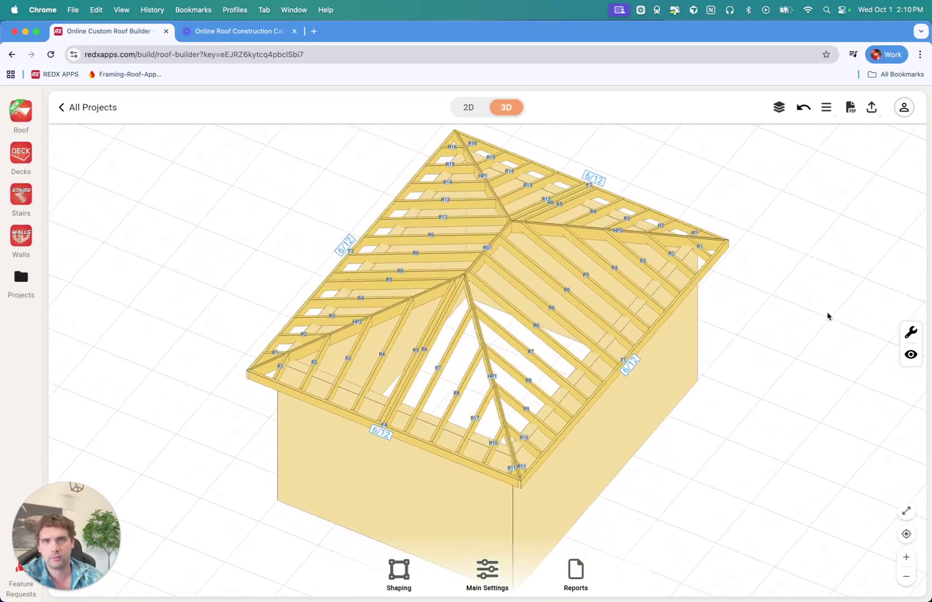
- Look over the initial wall settings, and set the Initial Roof Angle of the whole roof to a pitch of 8/12
{"action": "left_click", "coordinate": [487, 571]}
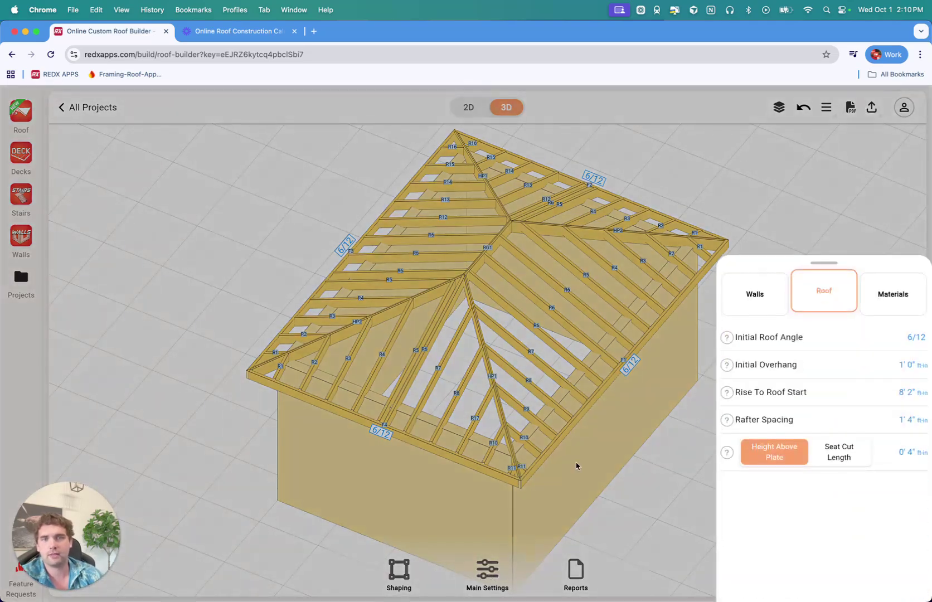
{"action": "left_click", "coordinate": [769, 294]}
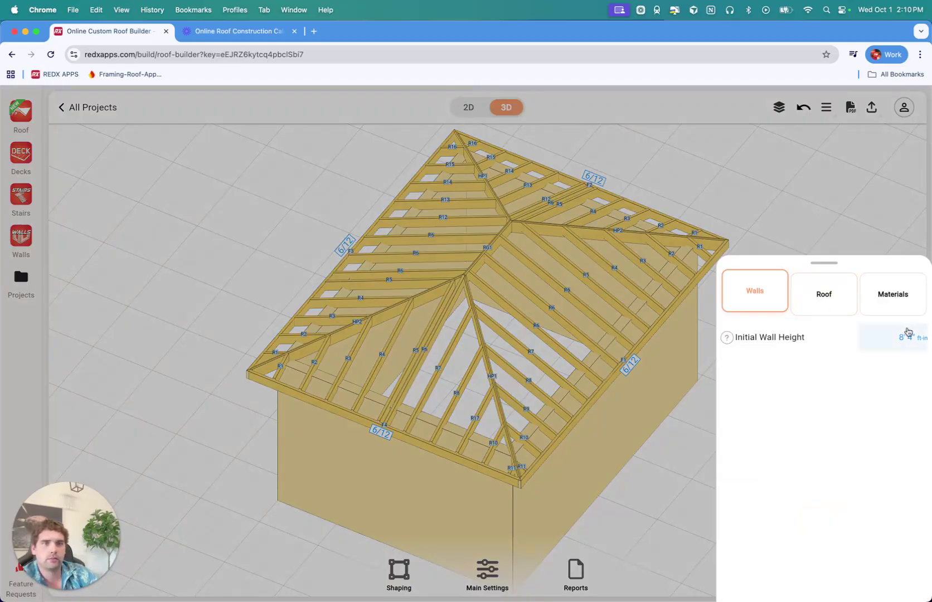
{"action": "left_click", "coordinate": [837, 297]}
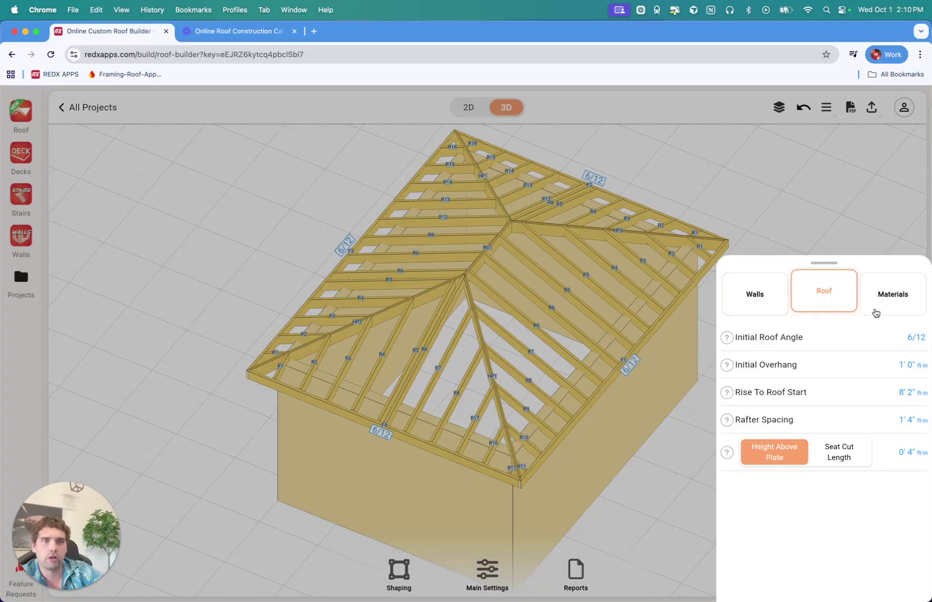
{"action": "left_click", "coordinate": [914, 338]}
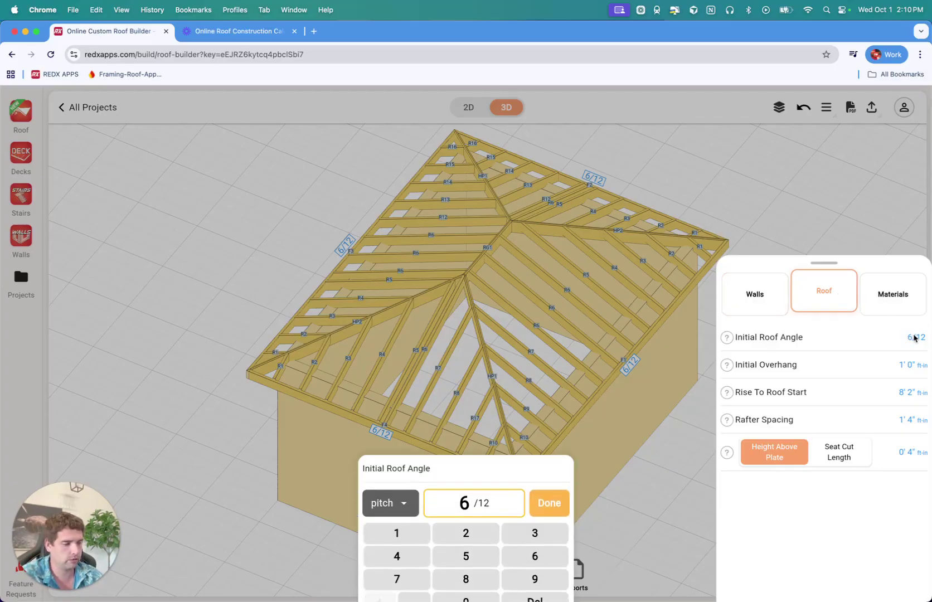
{"action": "key", "text": "BackSpace"}
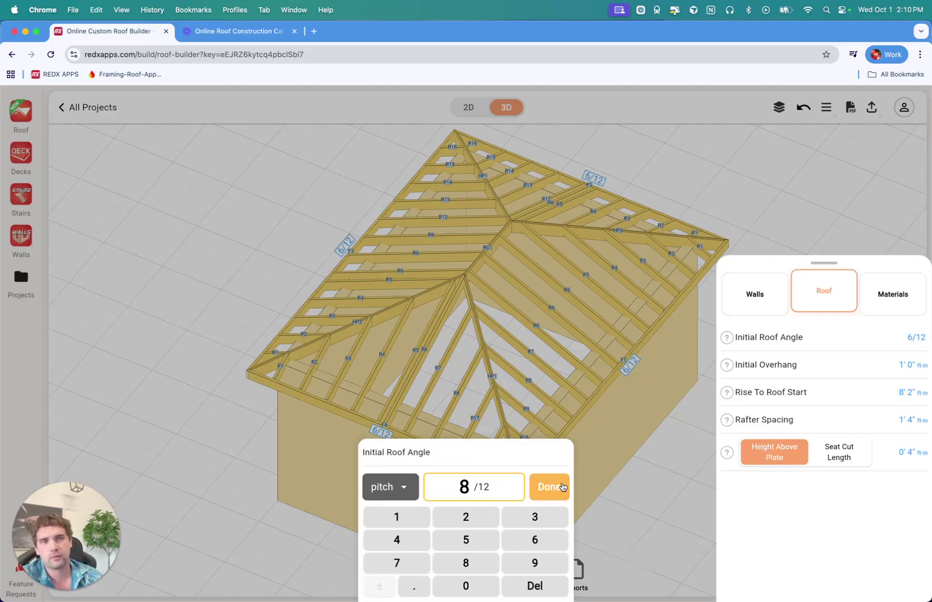
{"action": "left_click", "coordinate": [404, 486]}
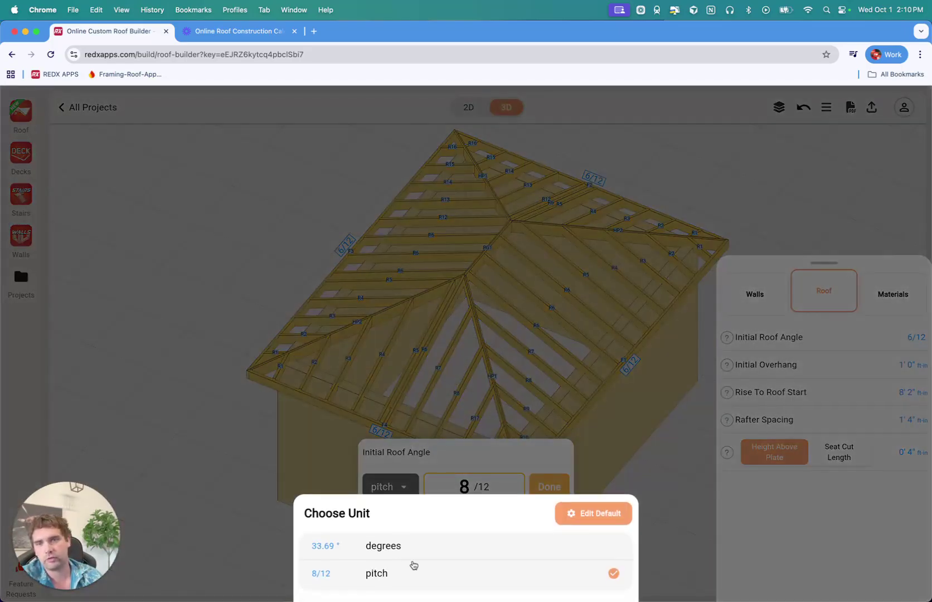
{"action": "left_click", "coordinate": [559, 488]}
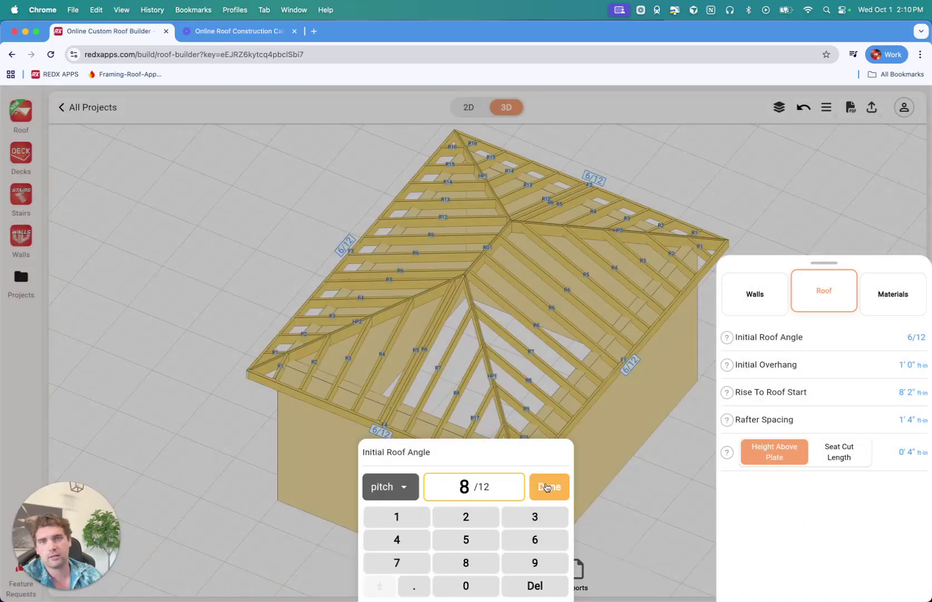
{"action": "left_click", "coordinate": [546, 487]}
{"action": "left_click", "coordinate": [594, 462]}
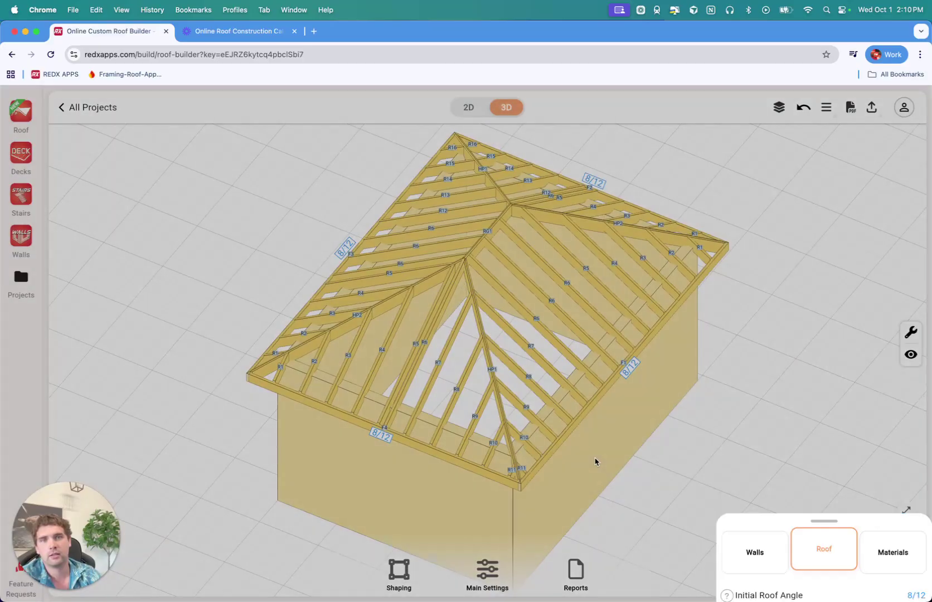
- Set the Initial Overhang of the whole roof to 1' 6"
{"action": "left_click_drag", "start_coordinate": [589, 451], "coordinate": [616, 450]}
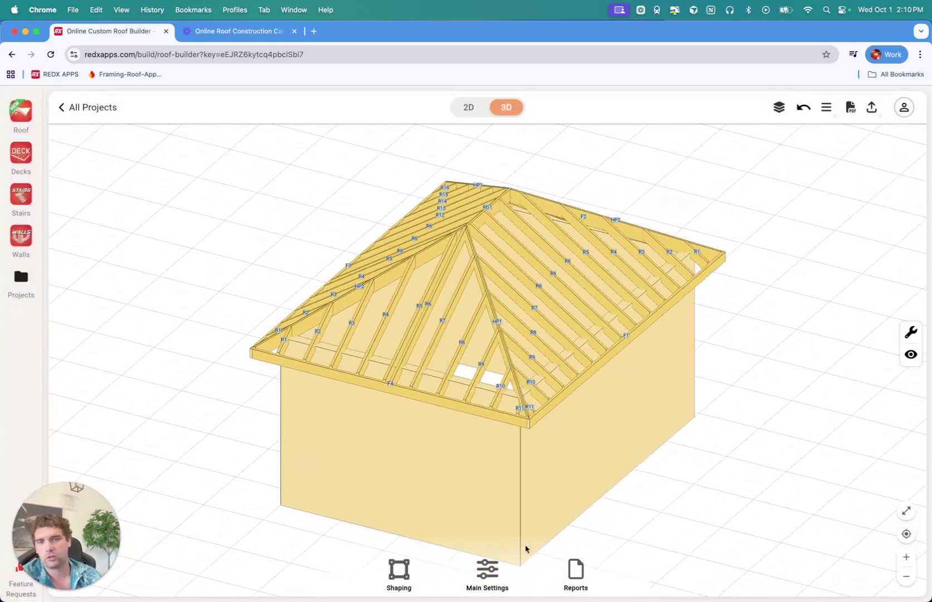
{"action": "left_click", "coordinate": [487, 569]}
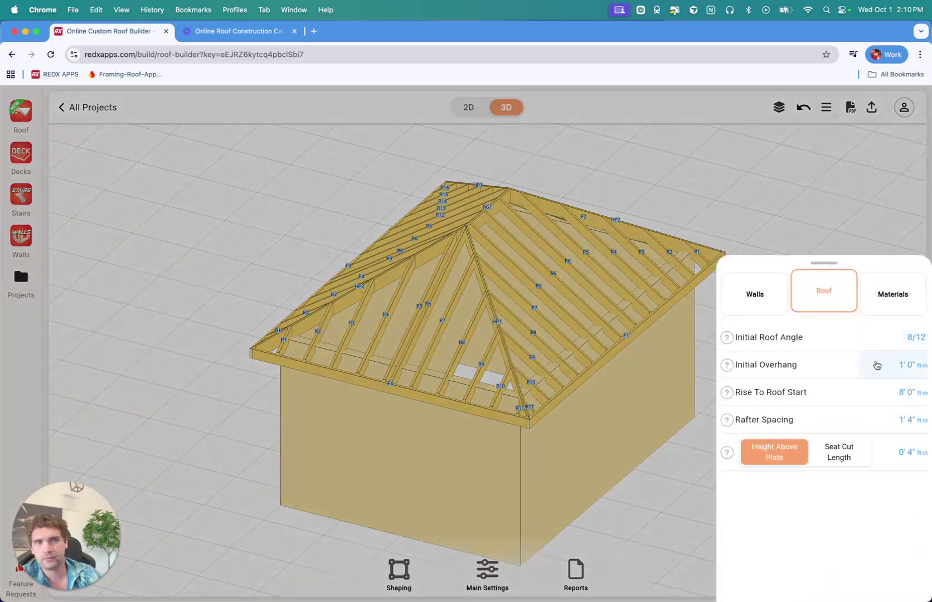
{"action": "left_click", "coordinate": [904, 365]}
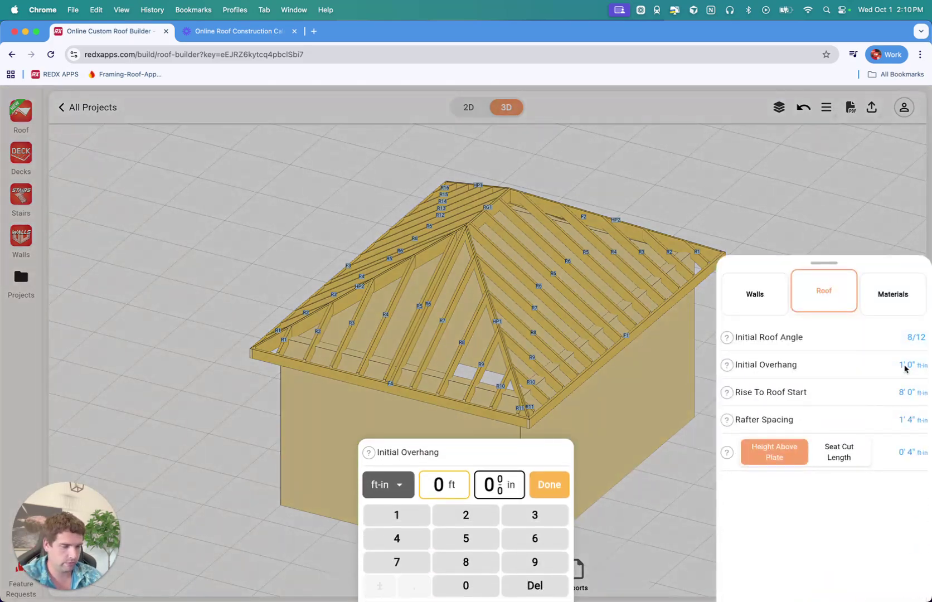
{"action": "left_click", "coordinate": [485, 496]}
{"action": "left_click", "coordinate": [499, 488]}
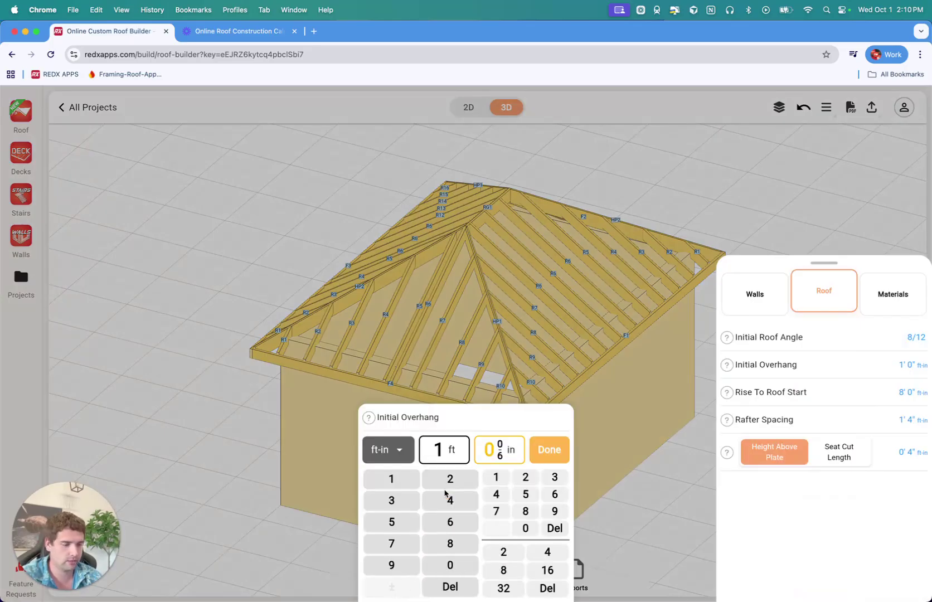
{"action": "left_click", "coordinate": [549, 450]}
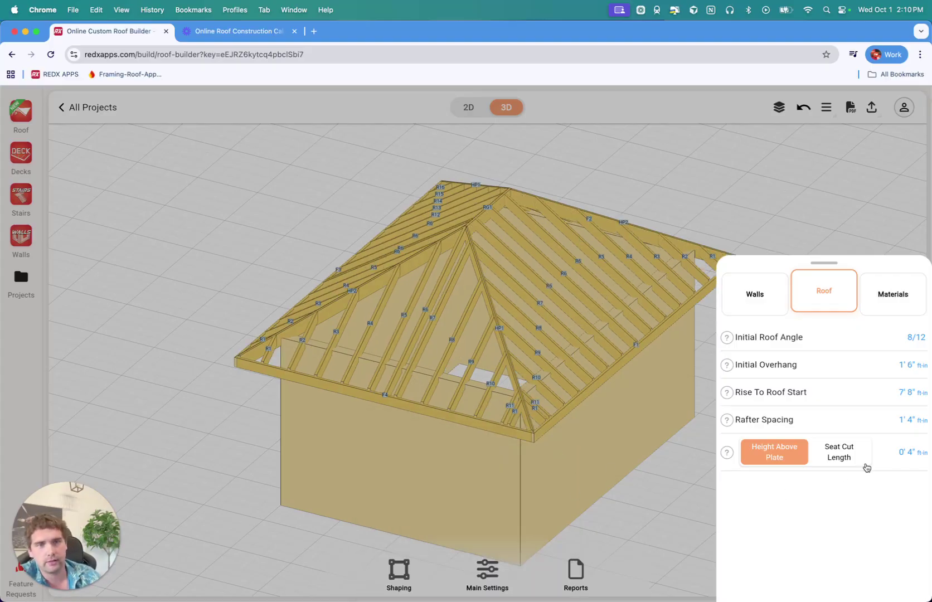
- Check the Rise To Roof Start setting and examine the roof start heights on both visible walls in the shaping view
{"action": "left_click", "coordinate": [911, 397]}
{"action": "left_click", "coordinate": [670, 460]}
{"action": "left_click", "coordinate": [668, 462]}
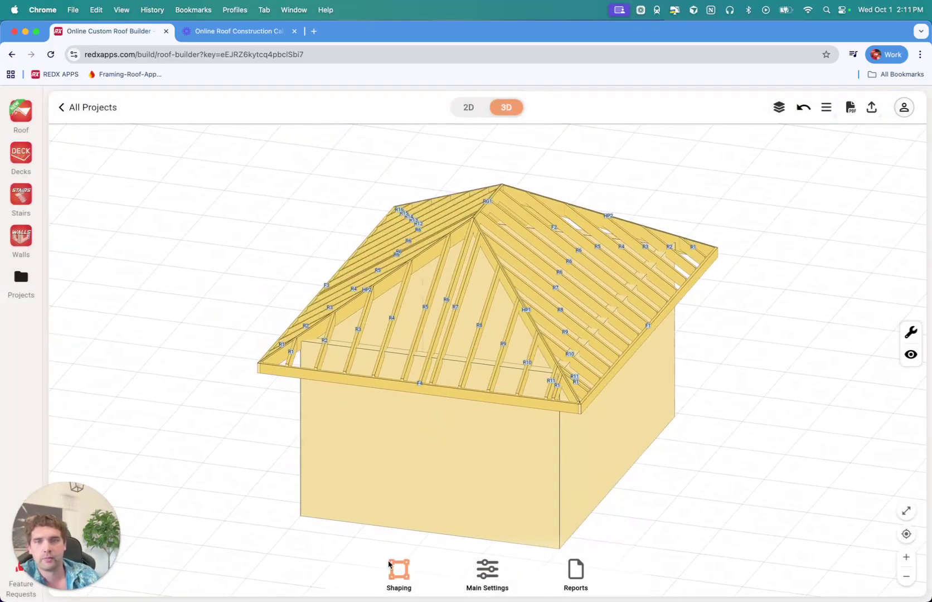
{"action": "left_click", "coordinate": [395, 571]}
{"action": "left_click", "coordinate": [423, 563]}
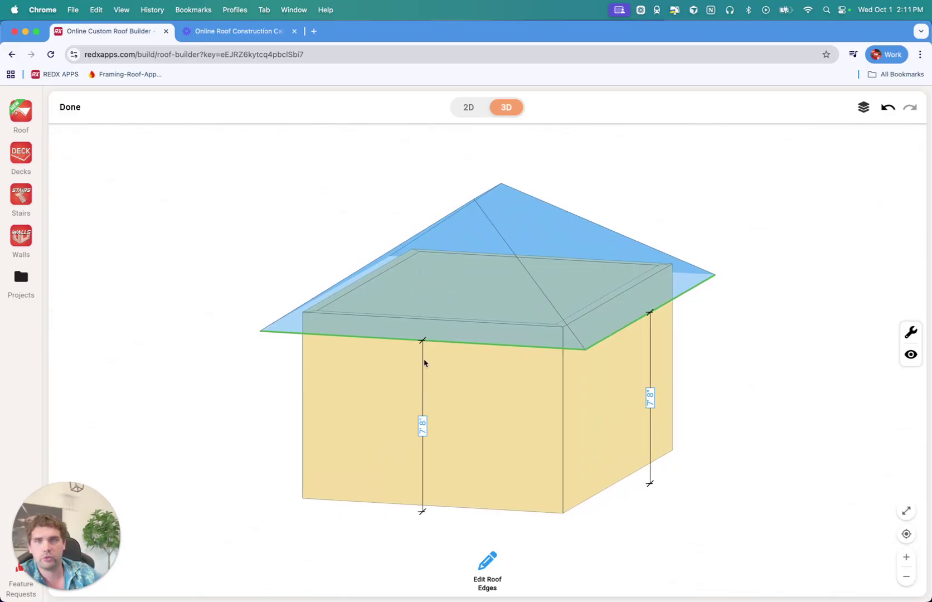
{"action": "left_click_drag", "start_coordinate": [430, 353], "coordinate": [365, 355]}
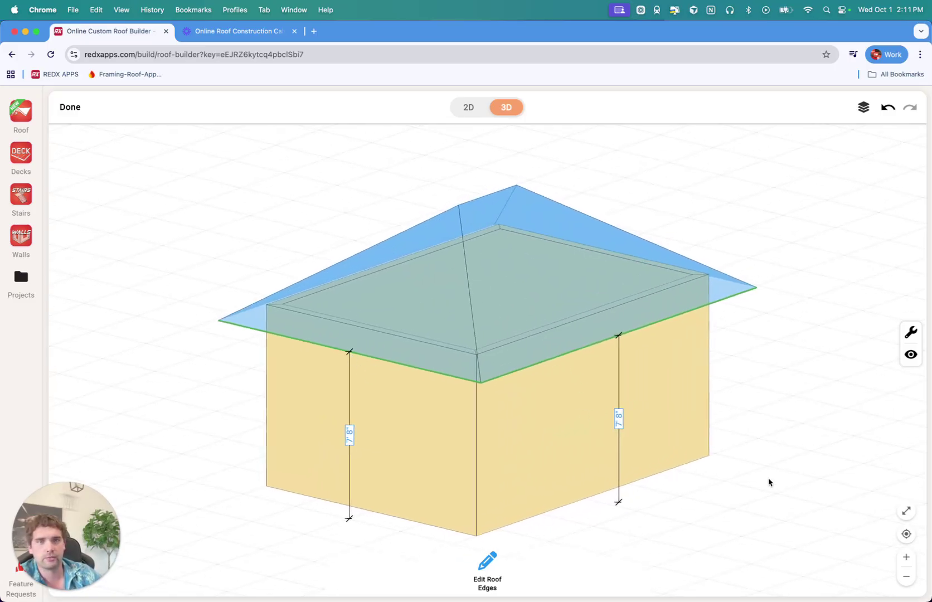
{"action": "key", "text": "Escape"}
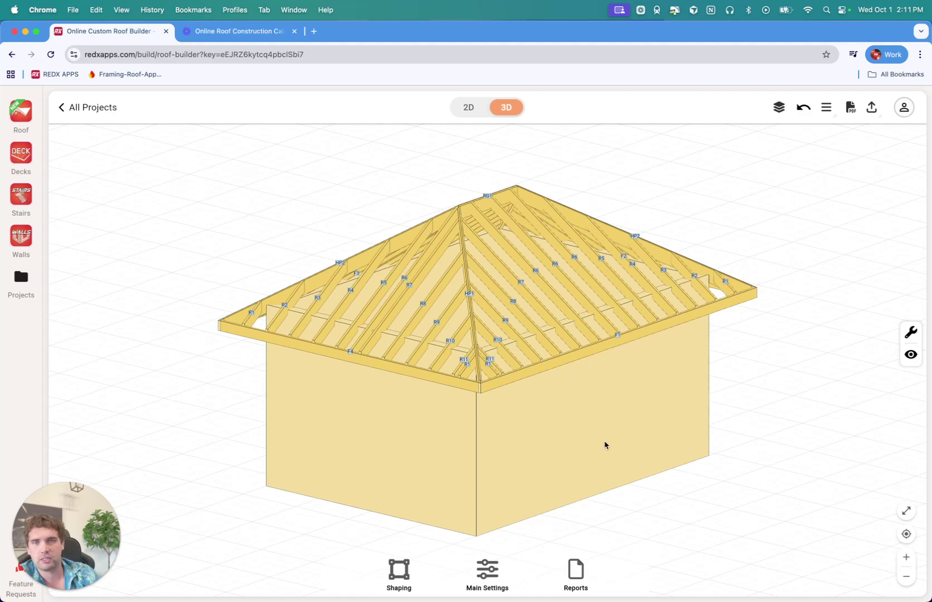
- Examine the rafter seats at the eave corner up close and view the help diagram for Height Above Plate
{"action": "left_click_drag", "start_coordinate": [476, 533], "coordinate": [524, 506]}
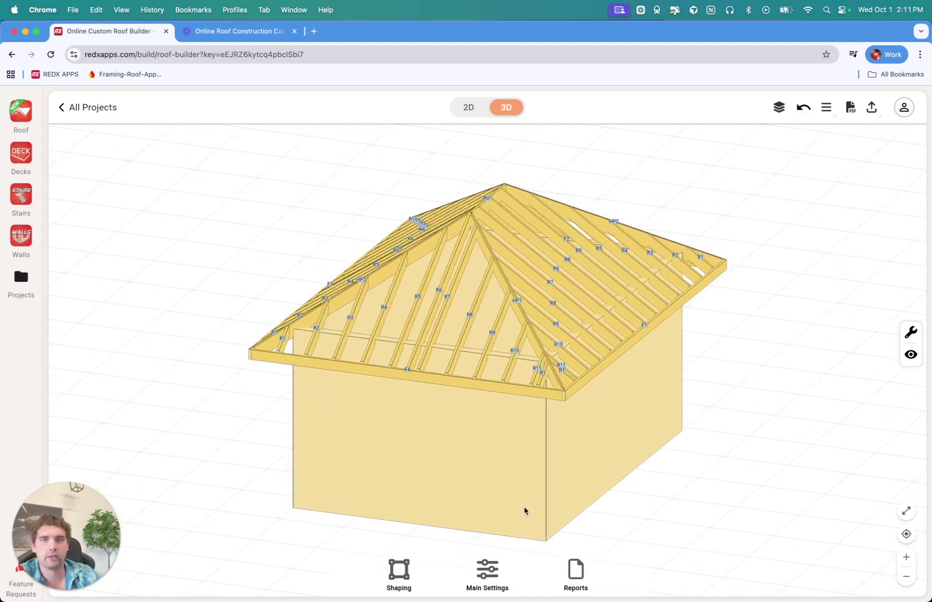
{"action": "left_click", "coordinate": [480, 575]}
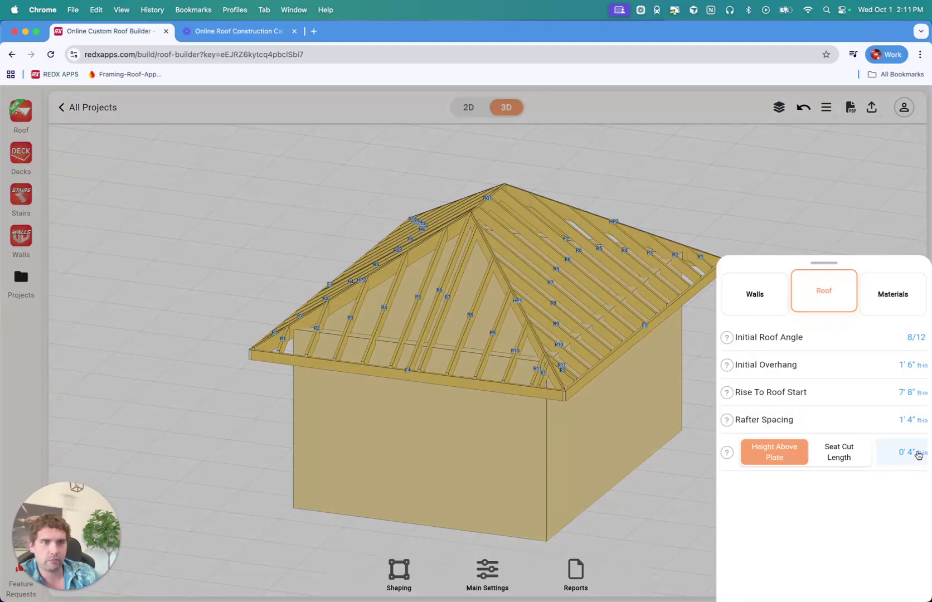
{"action": "left_click_drag", "start_coordinate": [867, 443], "coordinate": [867, 485]}
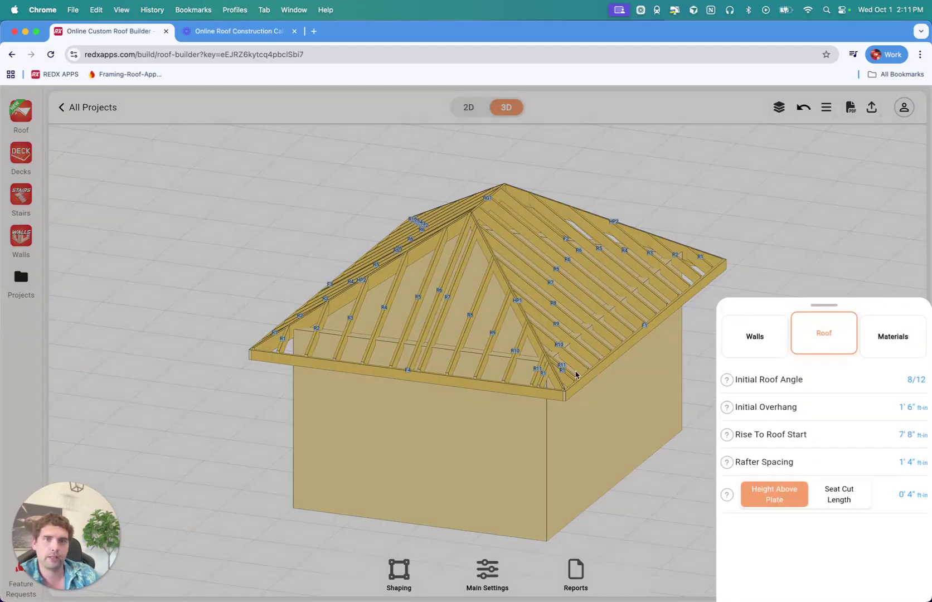
{"action": "scroll", "coordinate": [529, 373], "scroll_direction": "up", "scroll_amount": 8}
{"action": "left_click_drag", "start_coordinate": [531, 377], "coordinate": [304, 353]}
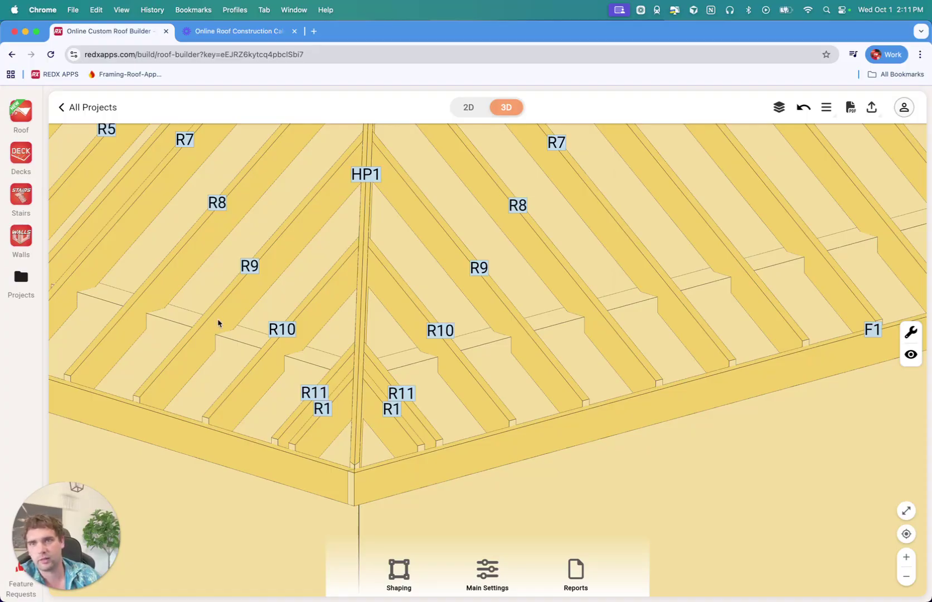
{"action": "left_click", "coordinate": [484, 576]}
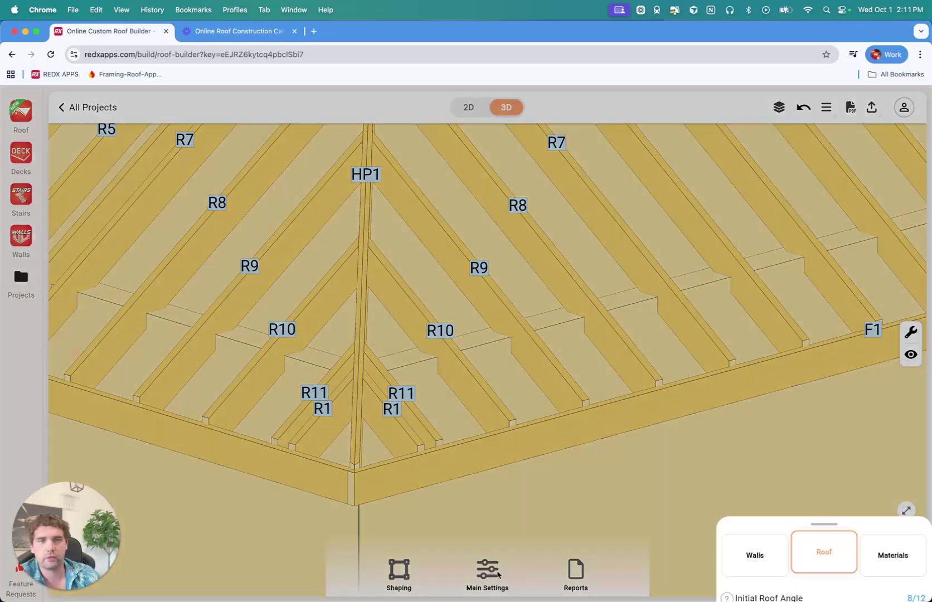
{"action": "left_click", "coordinate": [723, 452]}
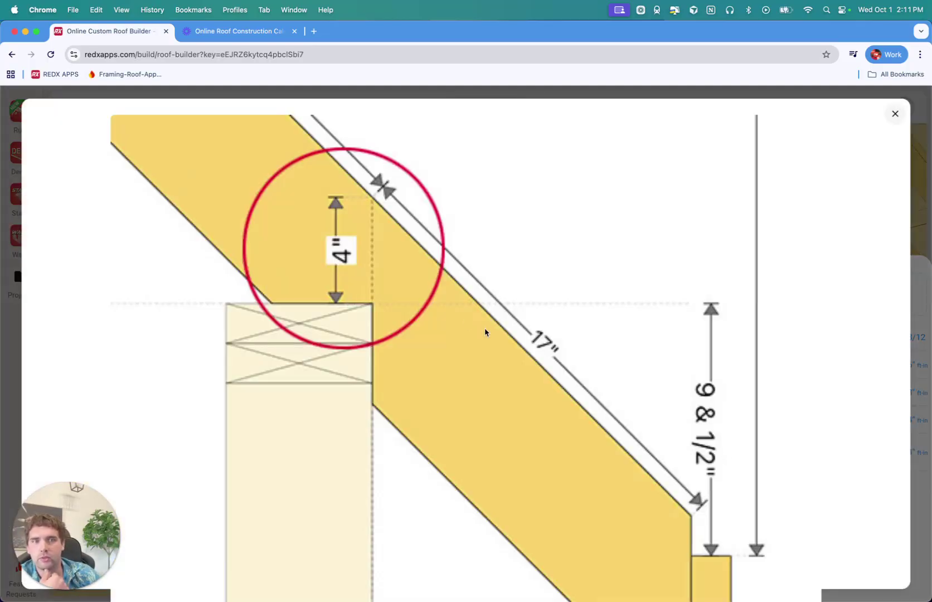
{"action": "left_click", "coordinate": [895, 113]}
- Set the roof's Height Above Plate to 0' 5"
{"action": "left_click", "coordinate": [907, 453]}
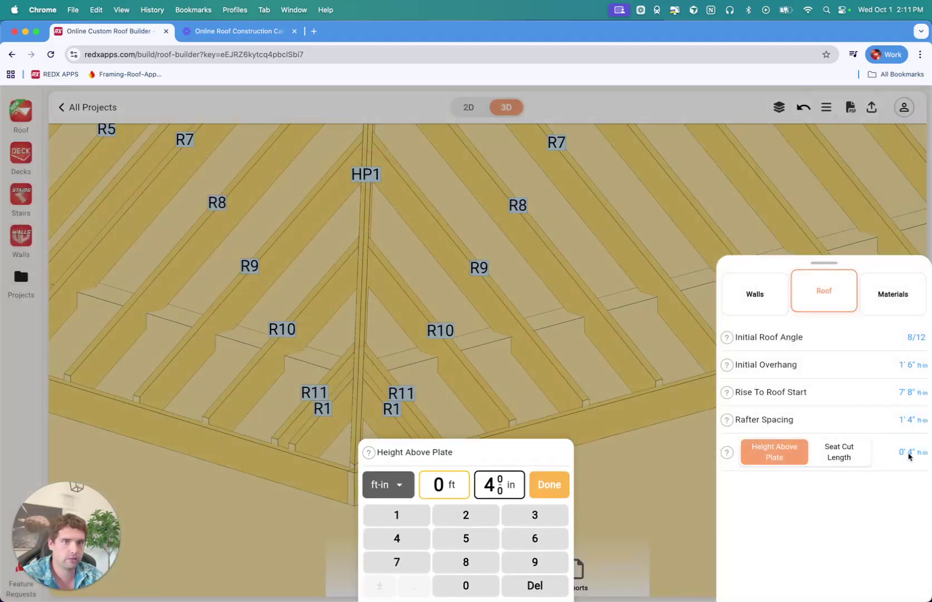
{"action": "left_click", "coordinate": [535, 587]}
{"action": "left_click", "coordinate": [492, 488]}
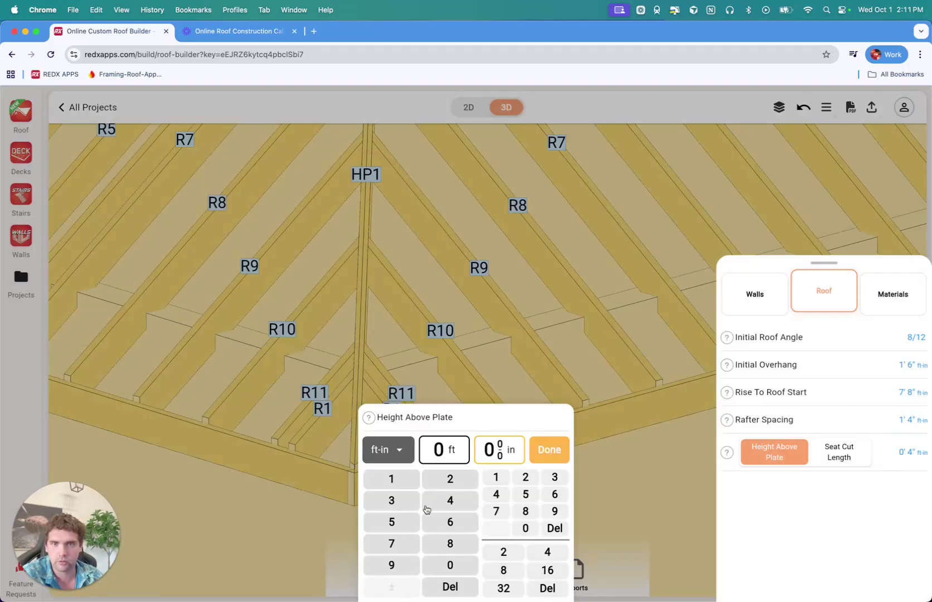
{"action": "left_click", "coordinate": [401, 527]}
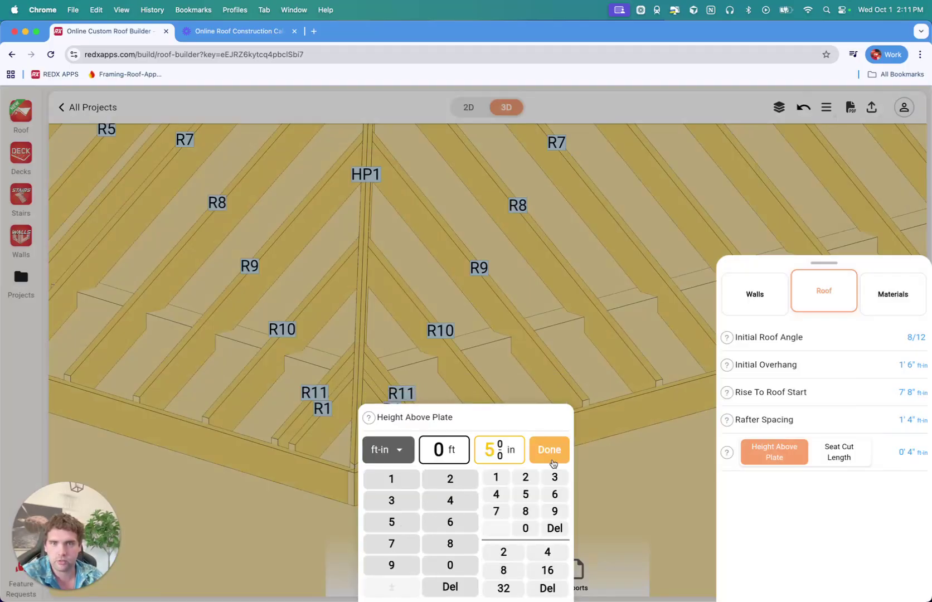
{"action": "left_click", "coordinate": [549, 456]}
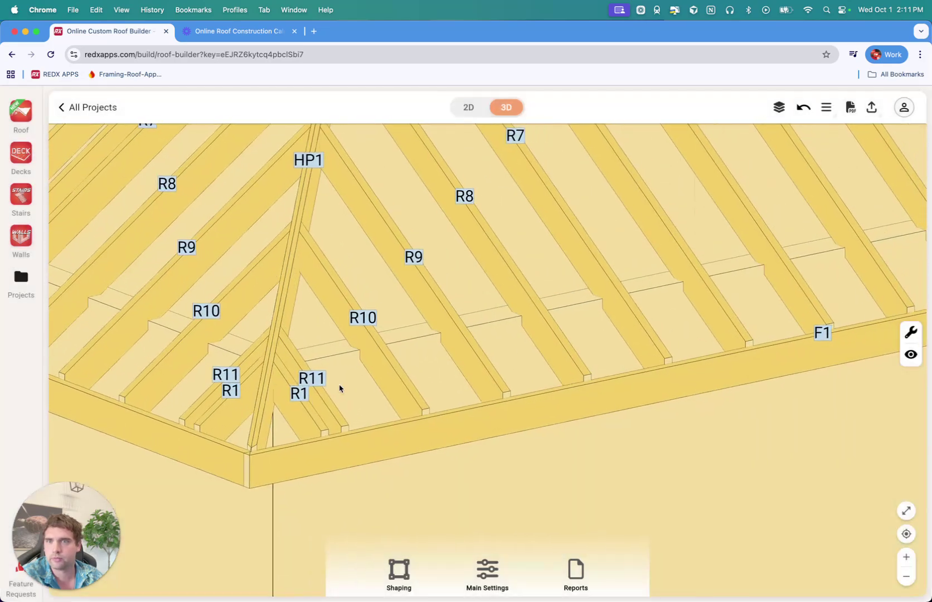
- Inspect the dimensioned 2D drawing of jack rafter R10 on the short end side, and return to the model
{"action": "left_click", "coordinate": [235, 305]}
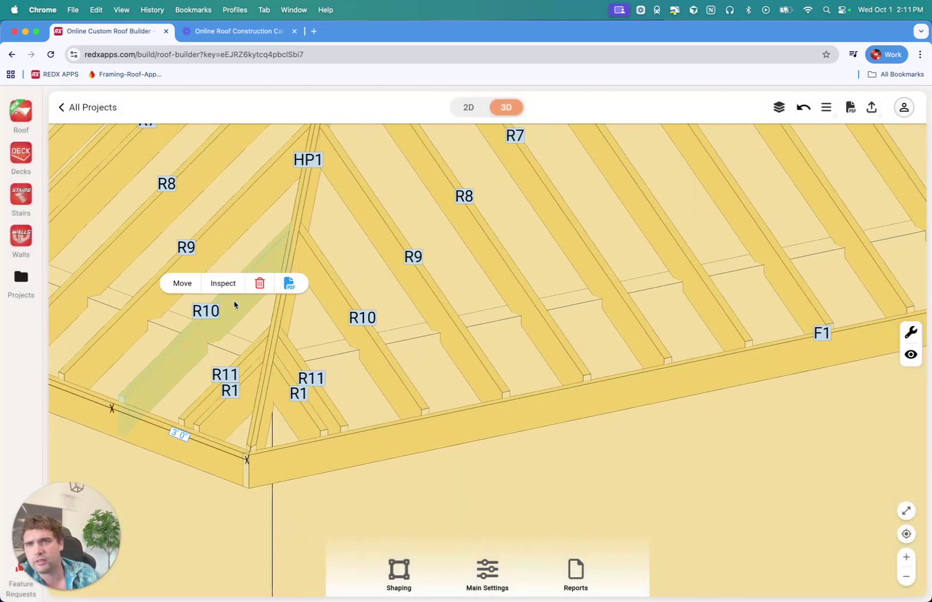
{"action": "left_click", "coordinate": [224, 284]}
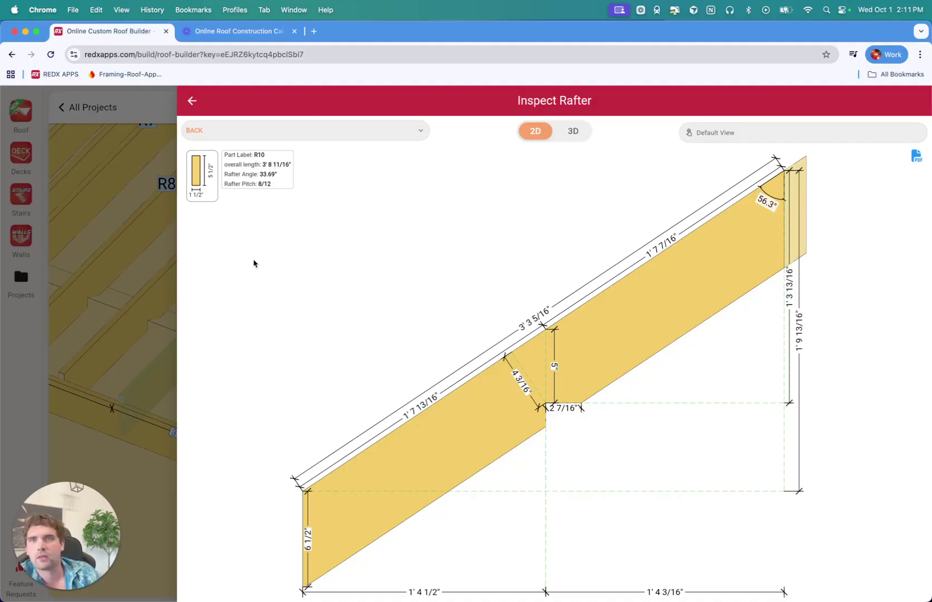
{"action": "left_click", "coordinate": [151, 282]}
- Return to the full roof model, select the hip side on the nearer short end, and open its Roof Side Settings
{"action": "scroll", "coordinate": [638, 437], "scroll_direction": "down", "scroll_amount": 5}
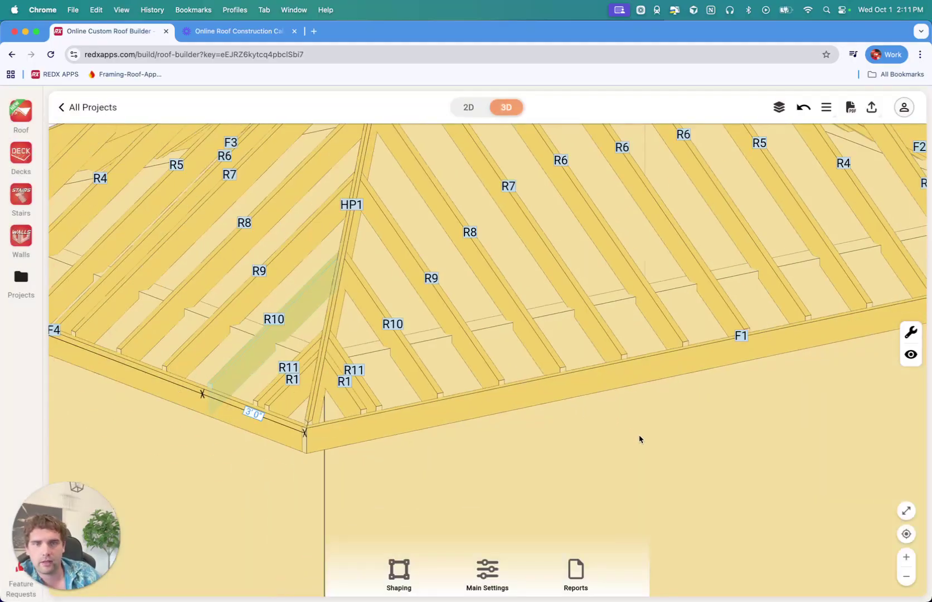
{"action": "scroll", "coordinate": [679, 456], "scroll_direction": "up", "scroll_amount": 3}
{"action": "left_click_drag", "start_coordinate": [679, 456], "coordinate": [565, 344]}
{"action": "left_click", "coordinate": [515, 349]}
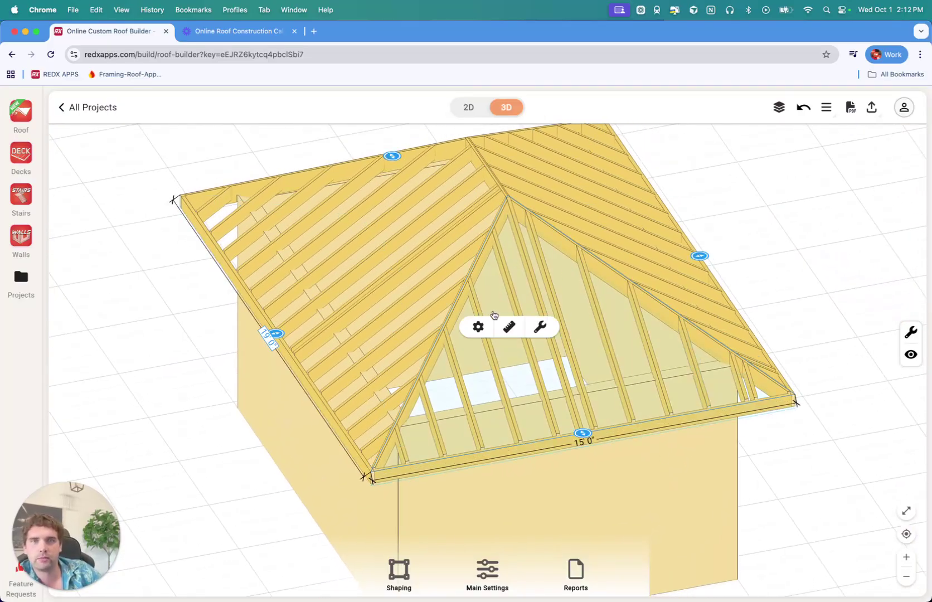
{"action": "left_click", "coordinate": [630, 463]}
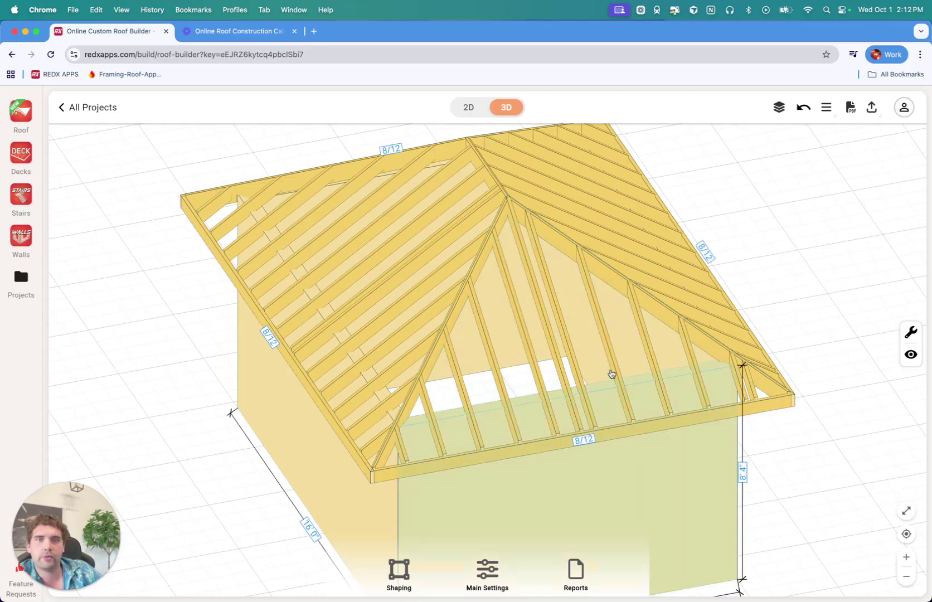
{"action": "left_click", "coordinate": [599, 356]}
{"action": "left_click", "coordinate": [607, 359]}
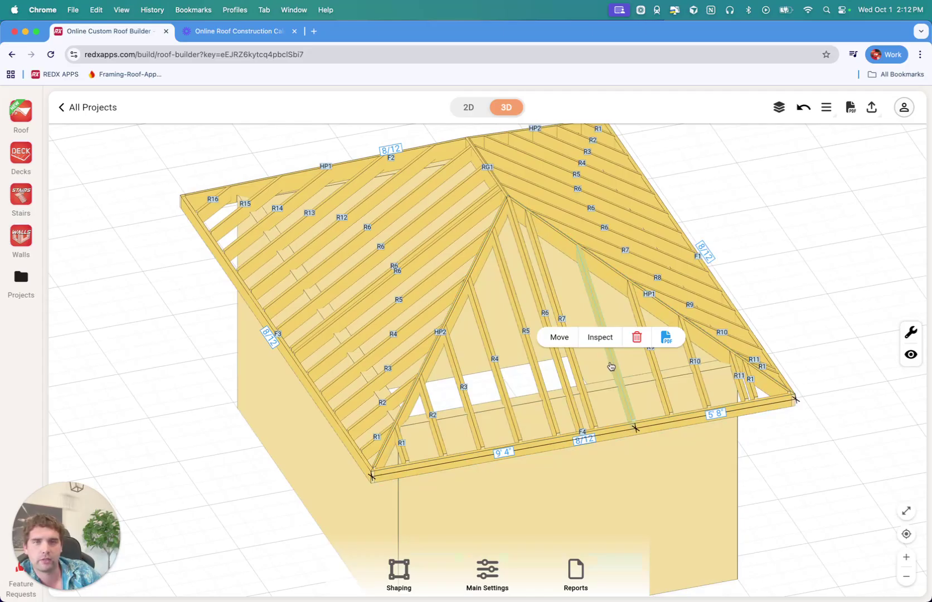
{"action": "left_click", "coordinate": [597, 366]}
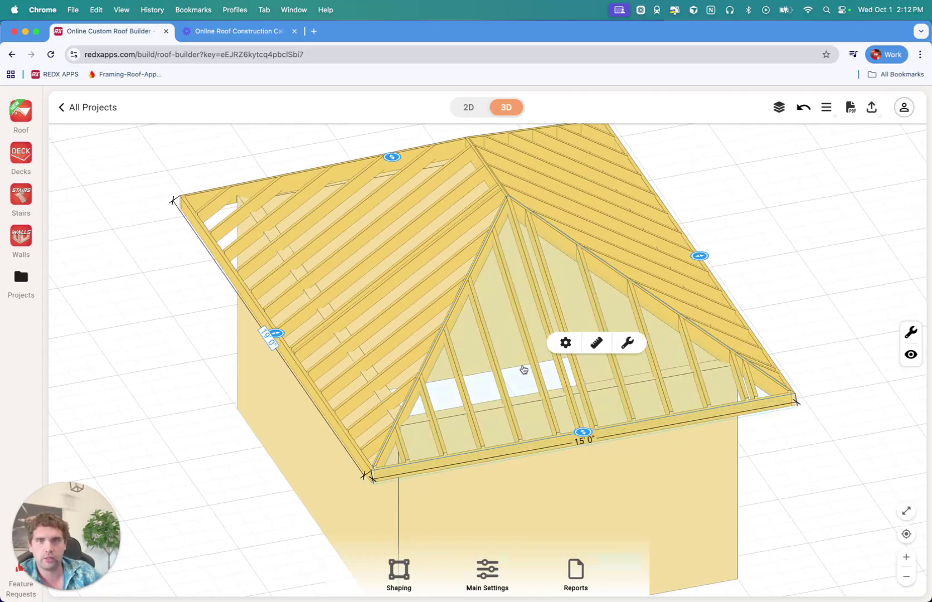
{"action": "left_click", "coordinate": [566, 344]}
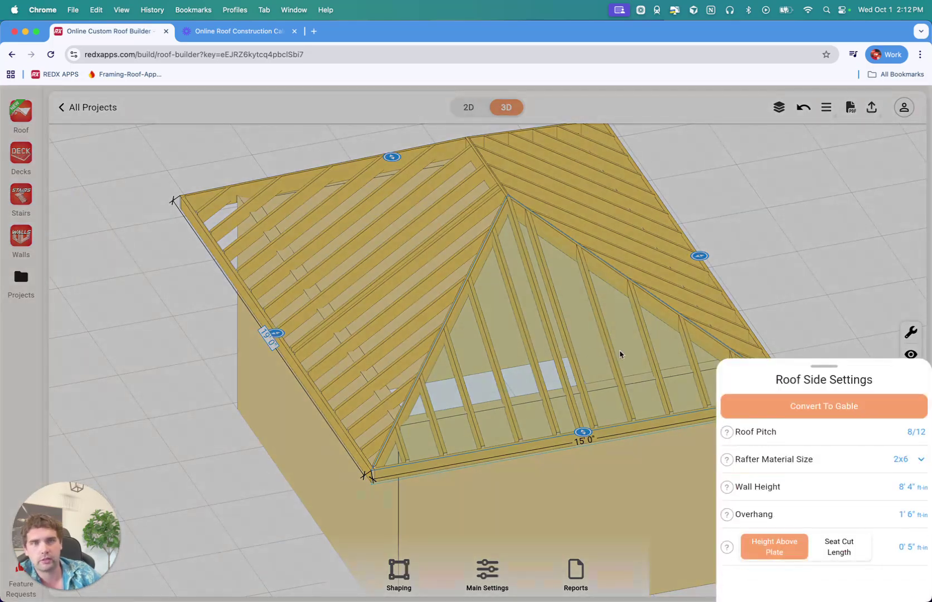
{"action": "left_click", "coordinate": [880, 416]}
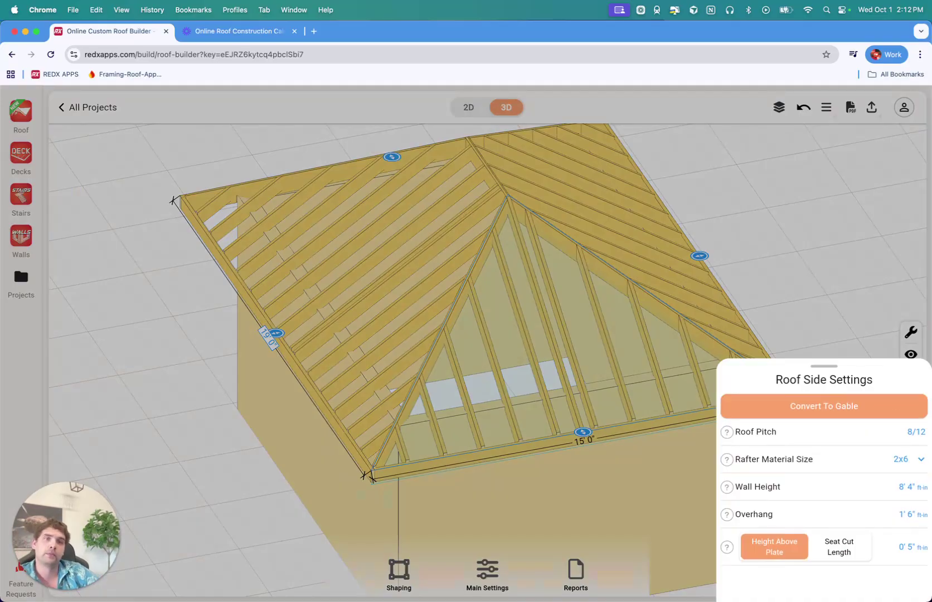
- Set the selected short end's roof pitch to 6/12 and convert that side to a gable
{"action": "left_click", "coordinate": [917, 434]}
{"action": "left_click", "coordinate": [536, 586]}
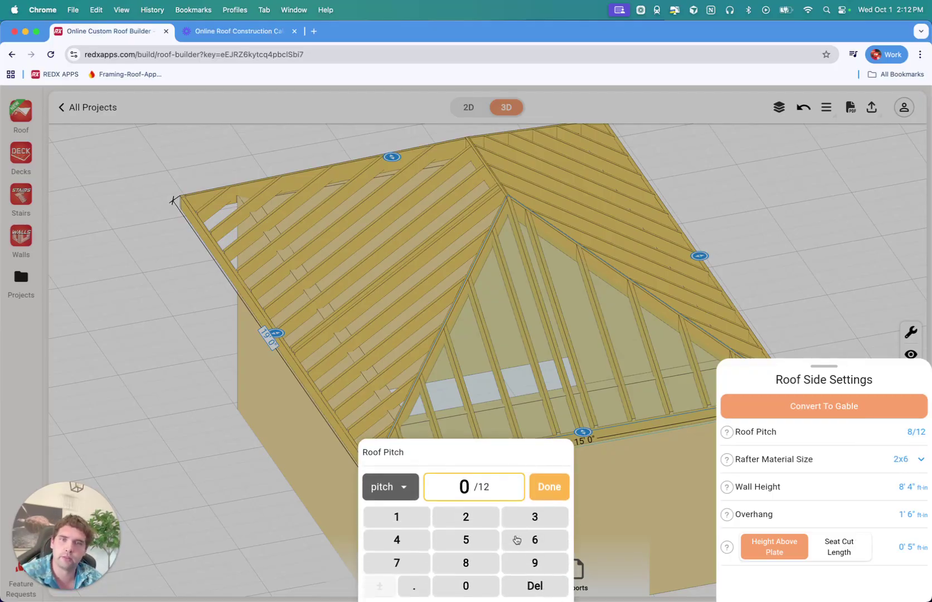
{"action": "left_click", "coordinate": [539, 542]}
{"action": "left_click", "coordinate": [549, 487]}
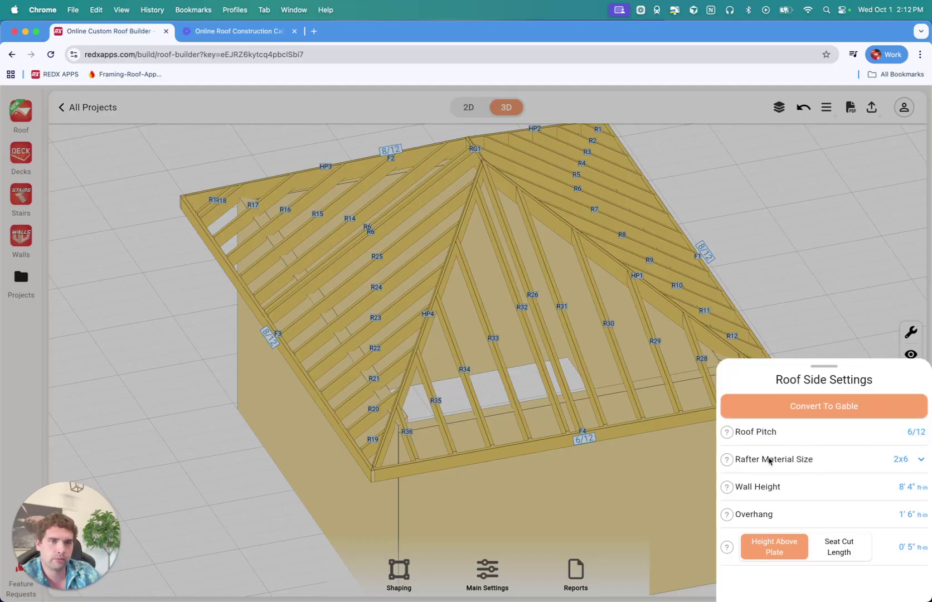
{"action": "left_click", "coordinate": [821, 408]}
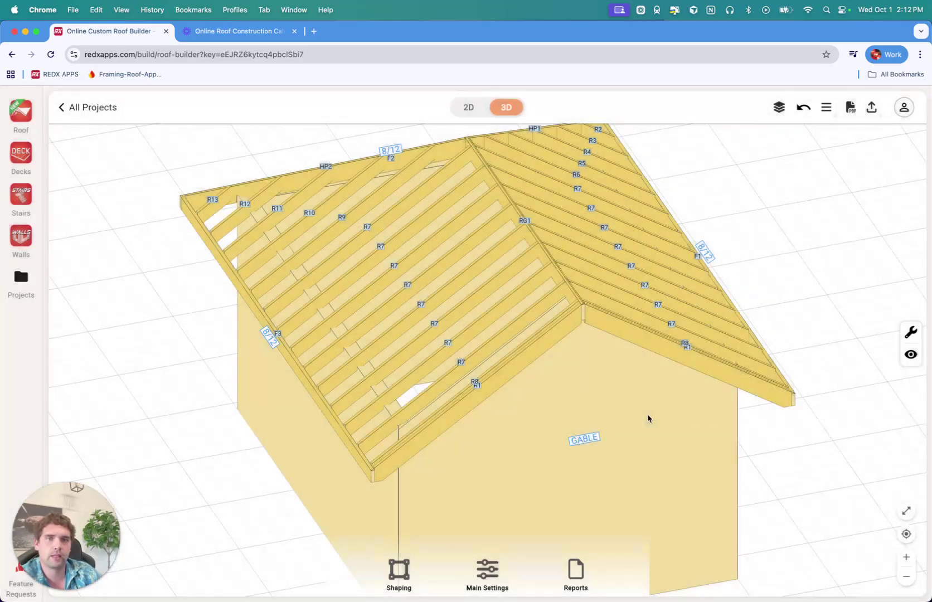
- Set the roof pitch of the hip side on the short end opposite the gable to 12/12
{"action": "left_click_drag", "start_coordinate": [627, 413], "coordinate": [704, 340]}
{"action": "left_click", "coordinate": [600, 307]}
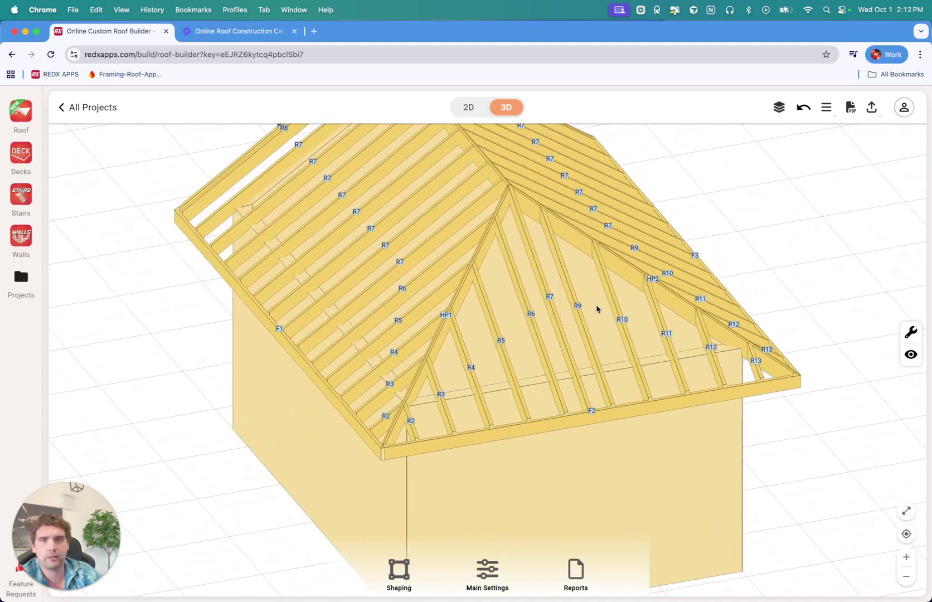
{"action": "left_click", "coordinate": [562, 290]}
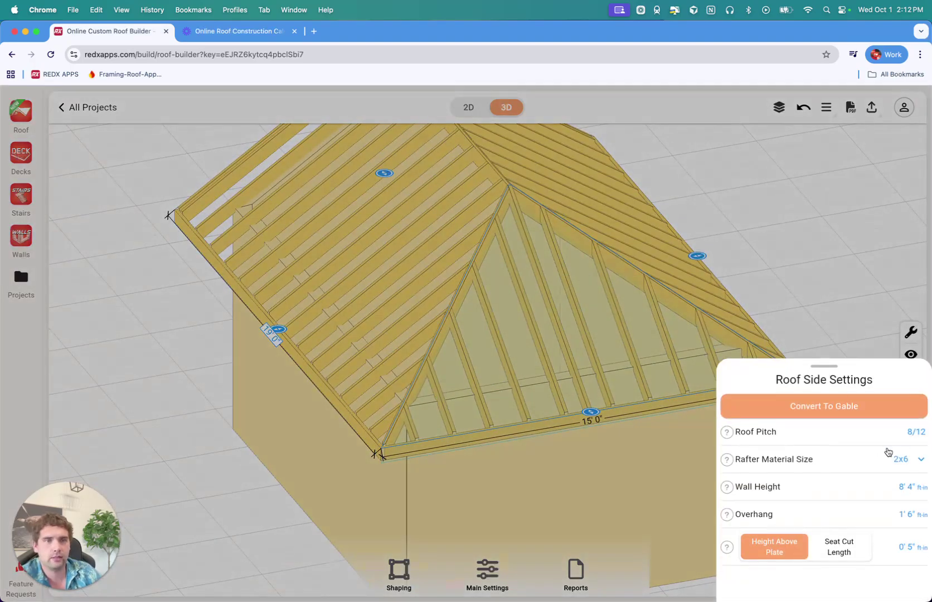
{"action": "left_click", "coordinate": [917, 433]}
{"action": "type", "text": "12"}
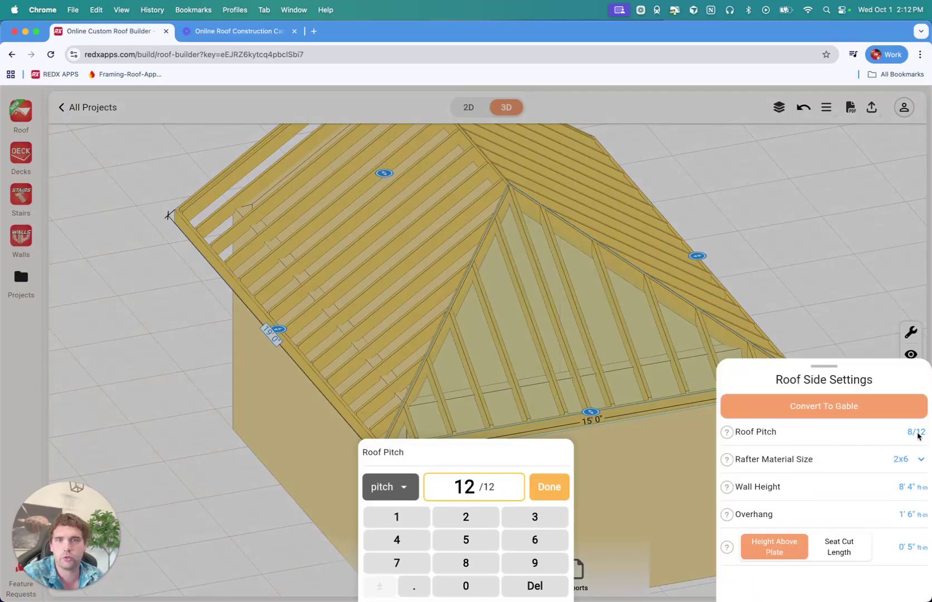
{"action": "left_click", "coordinate": [550, 487]}
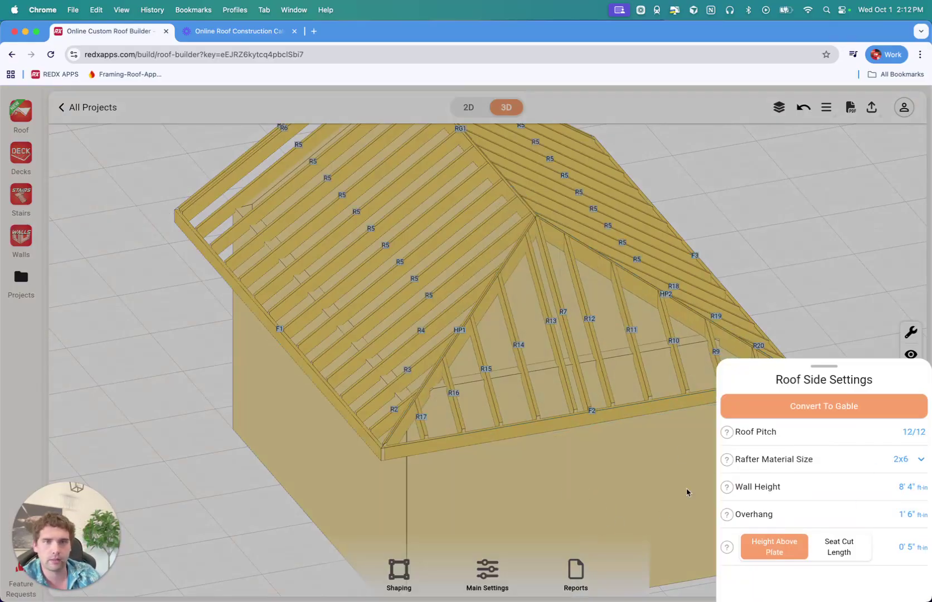
- Examine the eave overhangs from below and the framing of the unequal-pitch roof from several sides
{"action": "left_click_drag", "start_coordinate": [681, 500], "coordinate": [720, 415]}
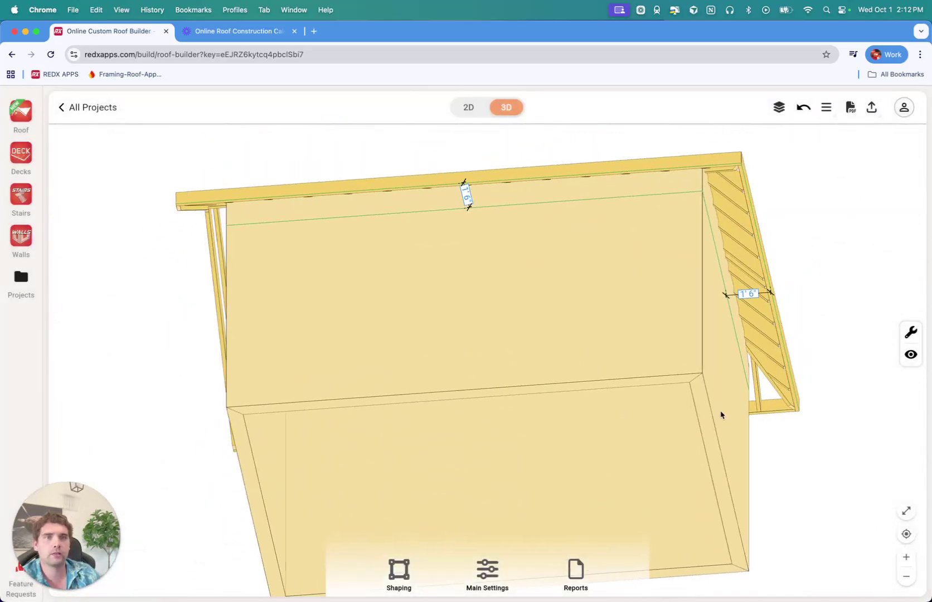
{"action": "left_click_drag", "start_coordinate": [787, 379], "coordinate": [779, 380]}
{"action": "left_click_drag", "start_coordinate": [743, 282], "coordinate": [841, 140]}
{"action": "left_click_drag", "start_coordinate": [782, 134], "coordinate": [789, 279]}
{"action": "left_click_drag", "start_coordinate": [612, 318], "coordinate": [465, 332]}
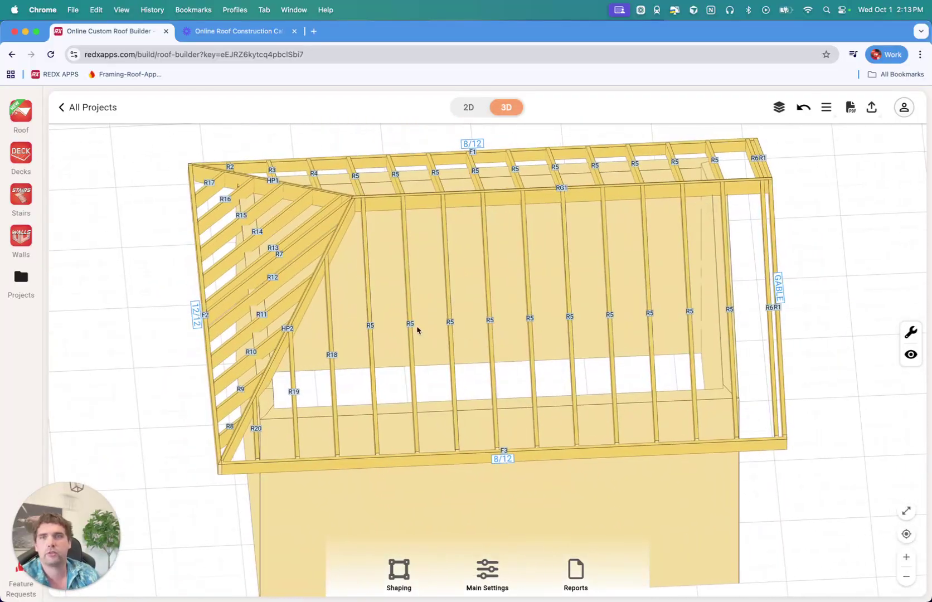
{"action": "left_click_drag", "start_coordinate": [375, 303], "coordinate": [393, 314]}
{"action": "mouse_move", "coordinate": [392, 277]}
{"action": "left_mouse_down"}
{"action": "mouse_move", "coordinate": [375, 277]}
{"action": "mouse_move", "coordinate": [384, 263]}
{"action": "left_mouse_up"}
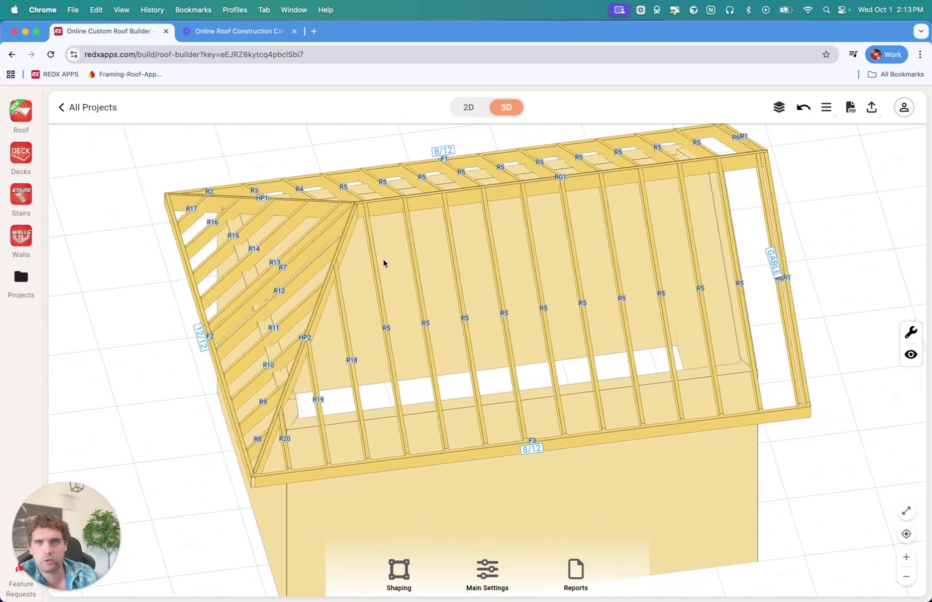
{"action": "left_click_drag", "start_coordinate": [318, 319], "coordinate": [356, 308]}
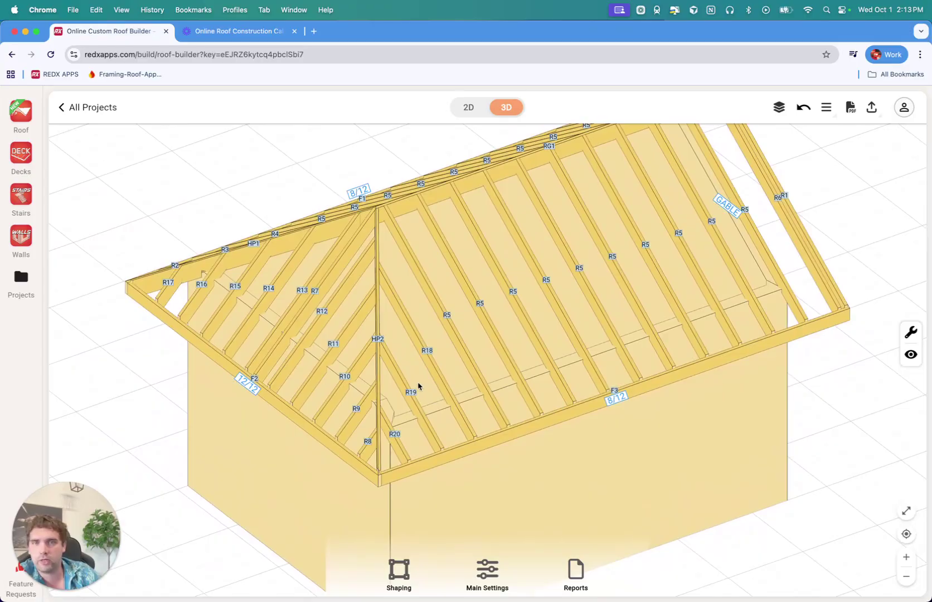
- Show the rafter length and spacing dimensions on the long 8/12 side and examine them at the hip corner
{"action": "scroll", "coordinate": [418, 385], "scroll_direction": "up", "scroll_amount": 5}
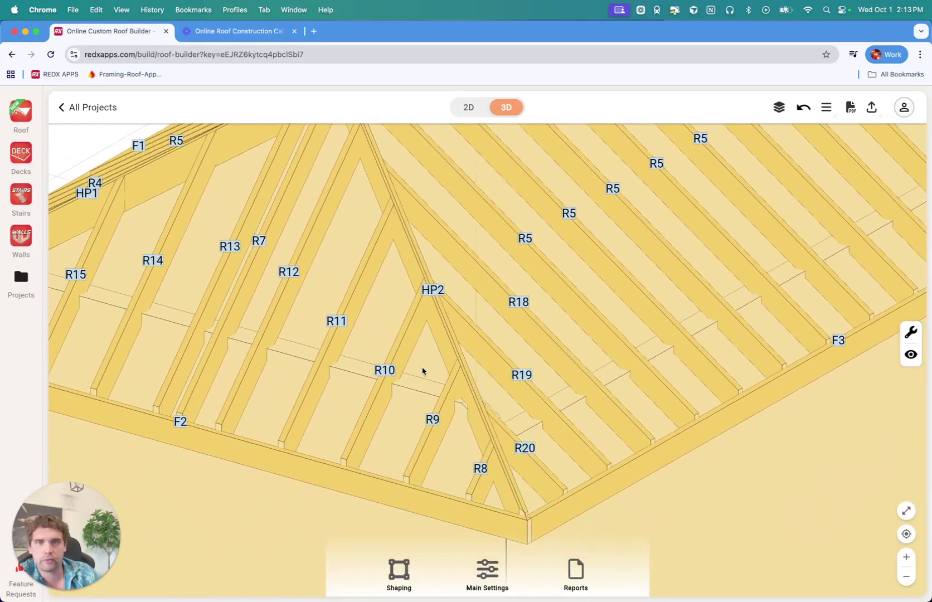
{"action": "left_click_drag", "start_coordinate": [422, 370], "coordinate": [420, 369]}
{"action": "left_click_drag", "start_coordinate": [495, 474], "coordinate": [335, 413]}
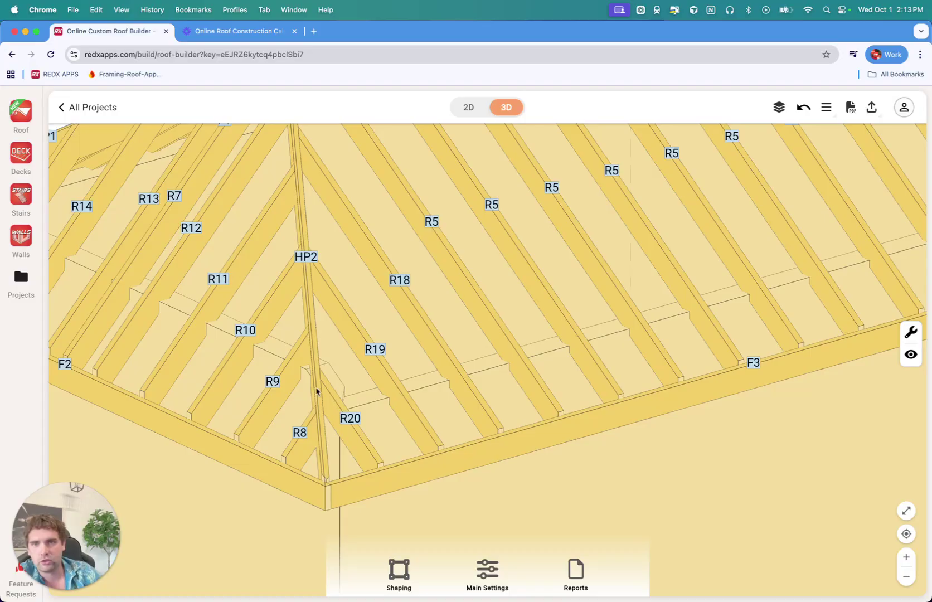
{"action": "left_click", "coordinate": [336, 451]}
{"action": "left_click", "coordinate": [338, 431]}
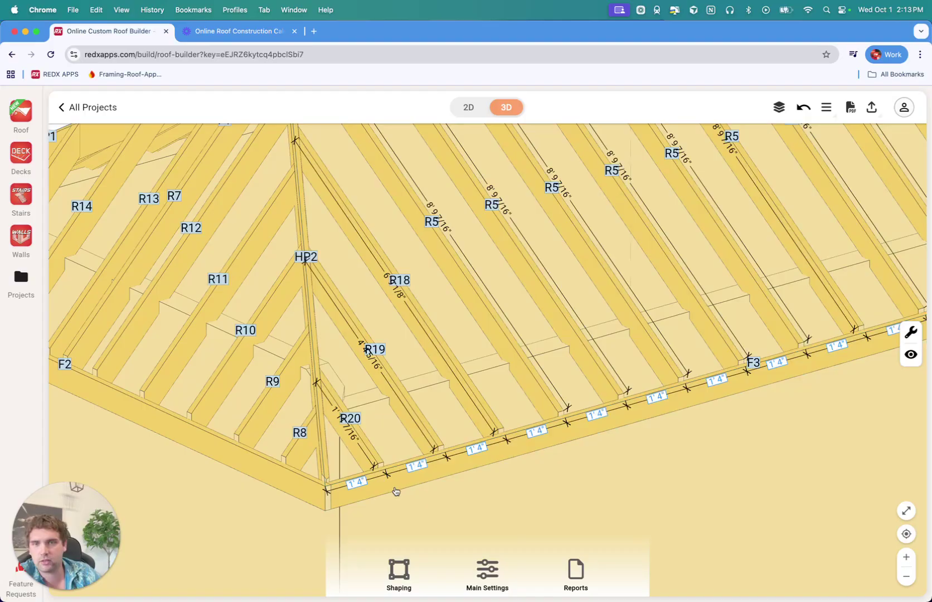
{"action": "scroll", "coordinate": [346, 494], "scroll_direction": "up", "scroll_amount": 3}
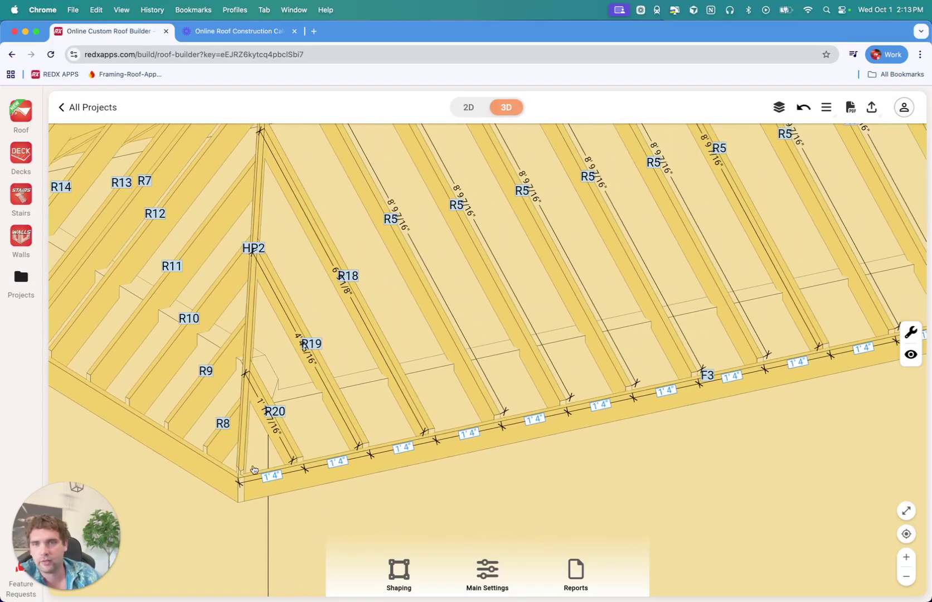
{"action": "left_click_drag", "start_coordinate": [254, 470], "coordinate": [250, 467]}
{"action": "right_click_drag", "start_coordinate": [210, 383], "coordinate": [601, 251]}
{"action": "left_click_drag", "start_coordinate": [601, 251], "coordinate": [446, 406]}
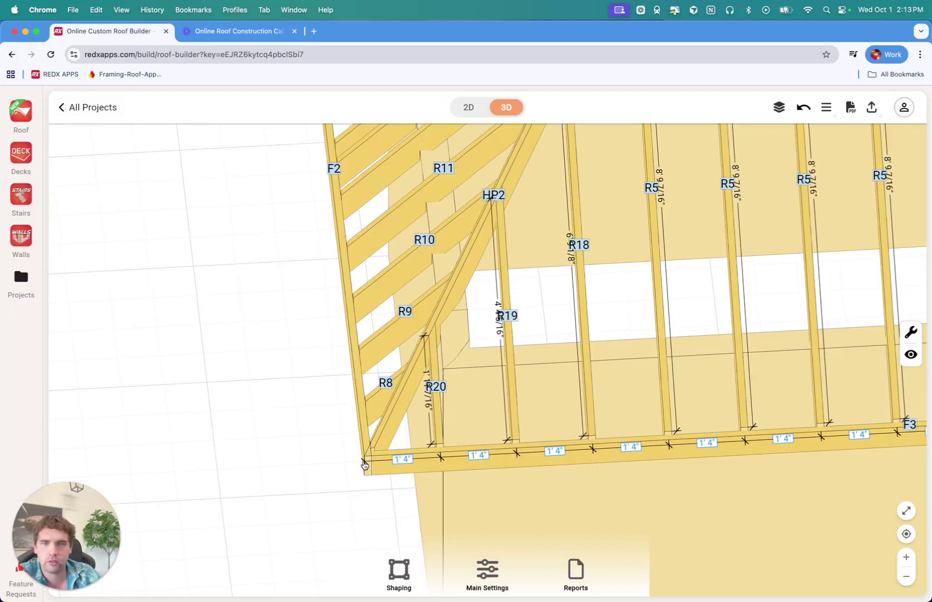
- Show the rafter length and spacing dimensions on the 12/12 hip end and examine where its hip meets the corner
{"action": "left_click_drag", "start_coordinate": [427, 430], "coordinate": [545, 335]}
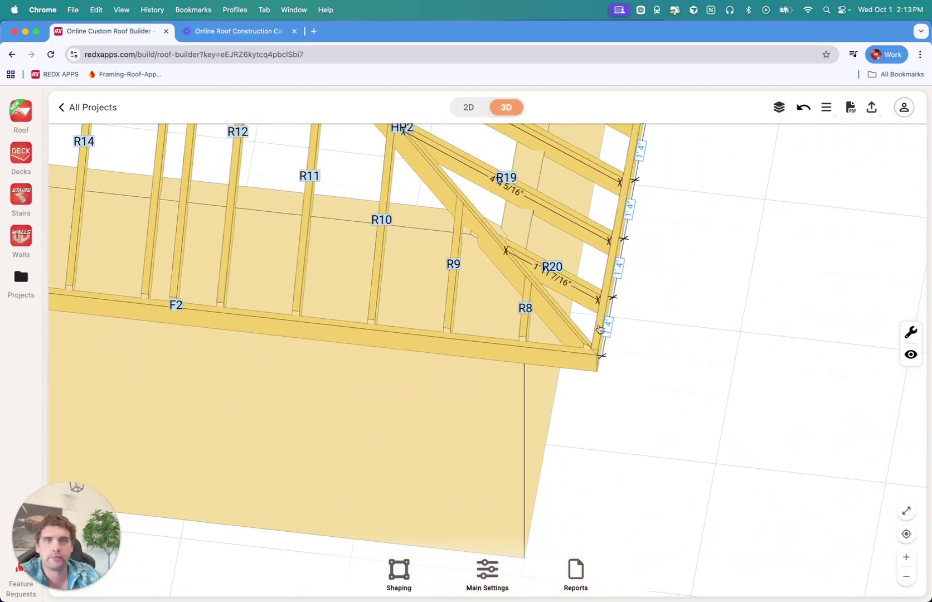
{"action": "left_click", "coordinate": [546, 335]}
{"action": "left_click", "coordinate": [545, 313]}
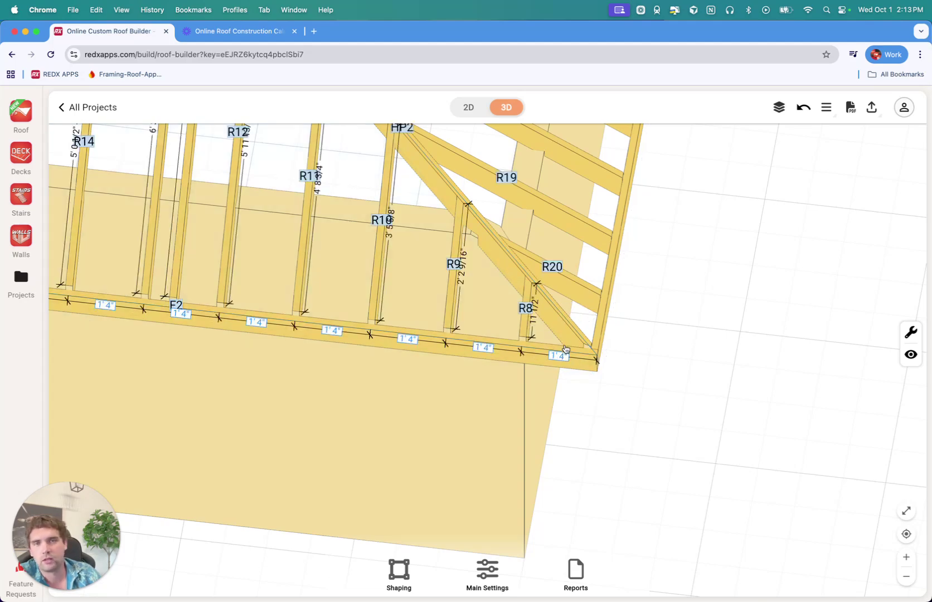
{"action": "left_click_drag", "start_coordinate": [571, 307], "coordinate": [526, 312]}
{"action": "scroll", "coordinate": [537, 314], "scroll_direction": "down", "scroll_amount": 5}
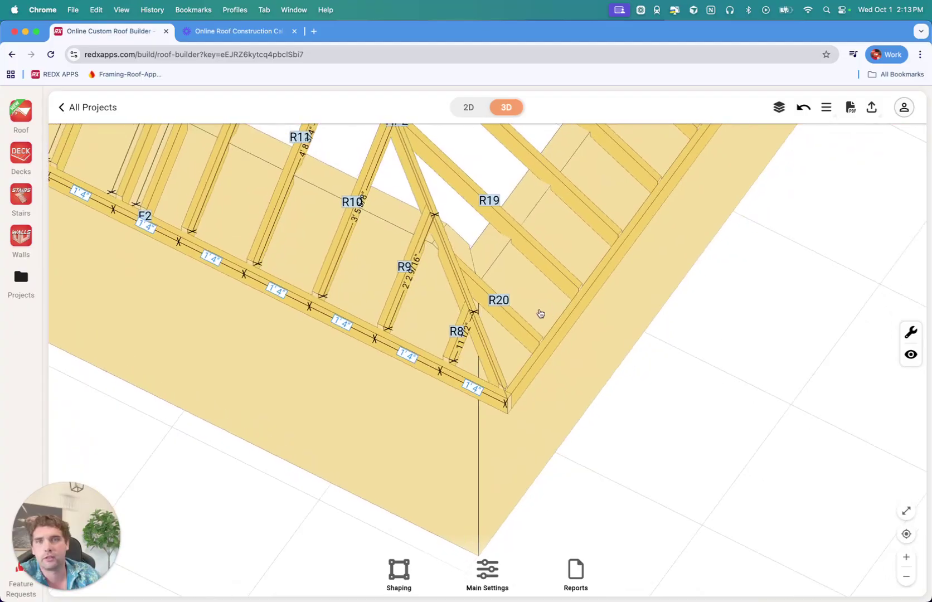
{"action": "scroll", "coordinate": [534, 308], "scroll_direction": "down", "scroll_amount": 5}
{"action": "scroll", "coordinate": [534, 308], "scroll_direction": "up", "scroll_amount": 10}
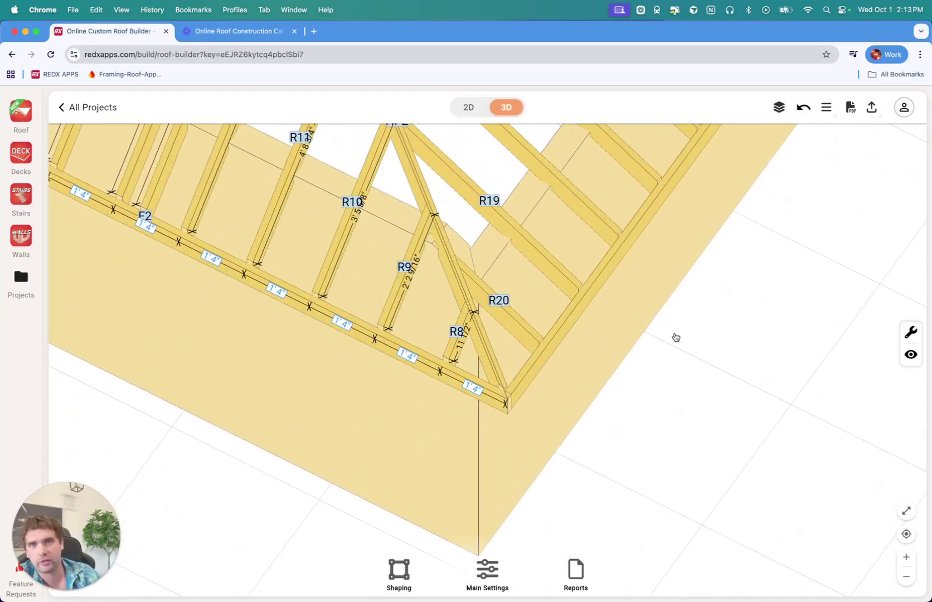
- Set the roof pitch of the 12/12 hip end to 8/12
{"action": "scroll", "coordinate": [462, 249], "scroll_direction": "down", "scroll_amount": 5}
{"action": "scroll", "coordinate": [461, 250], "scroll_direction": "up", "scroll_amount": 3}
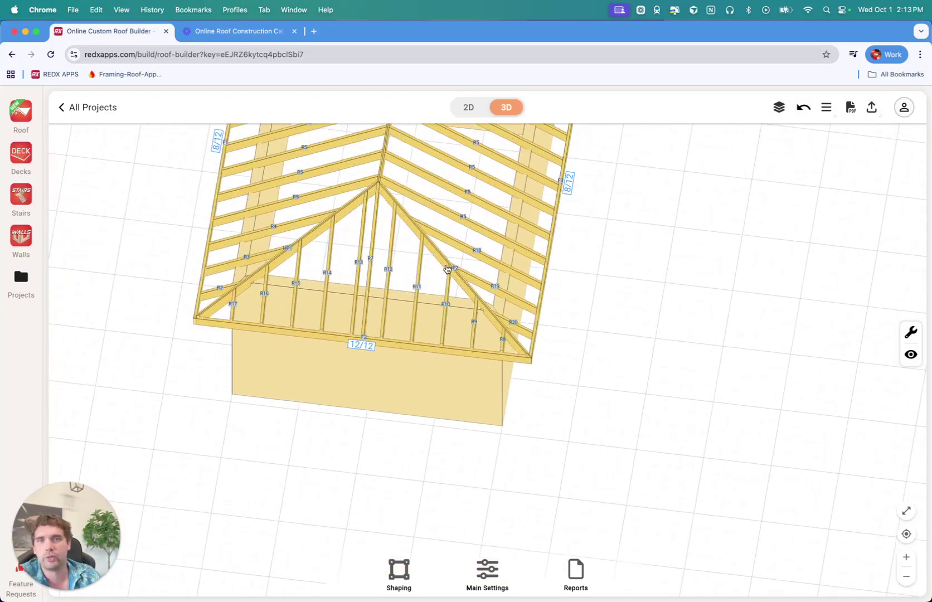
{"action": "left_click", "coordinate": [431, 273]}
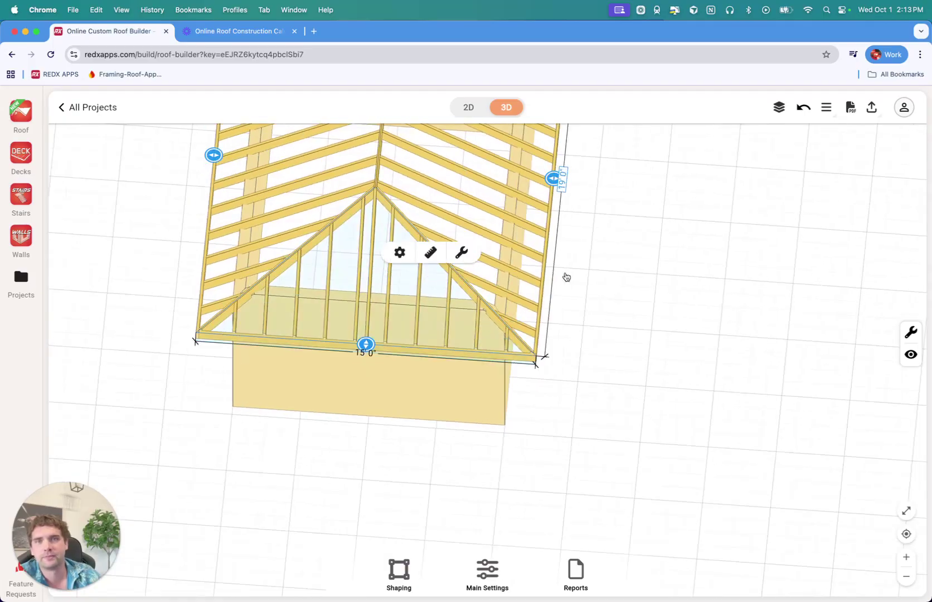
{"action": "left_click_drag", "start_coordinate": [563, 274], "coordinate": [541, 273]}
{"action": "left_click", "coordinate": [407, 243]}
{"action": "left_click", "coordinate": [378, 220]}
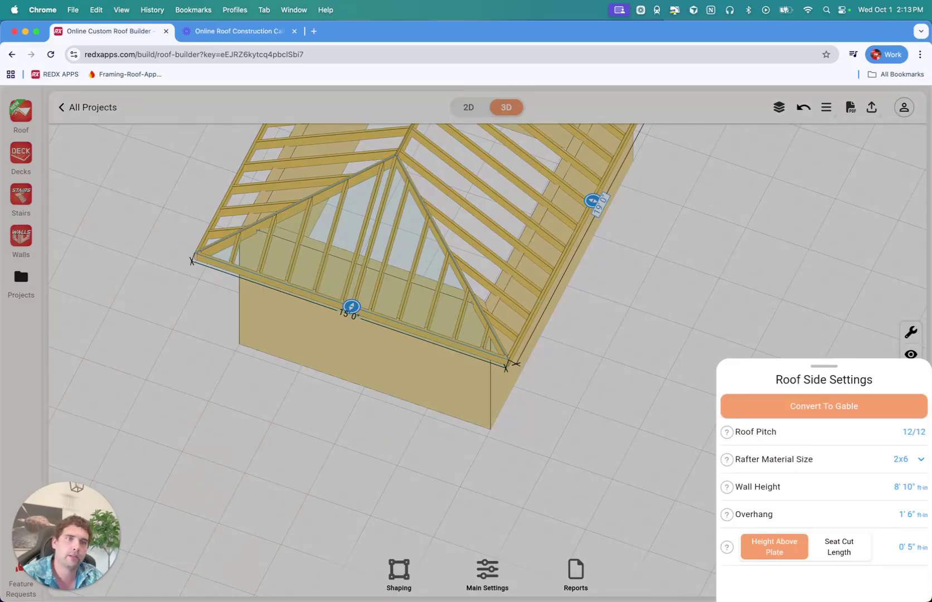
{"action": "left_click", "coordinate": [910, 437]}
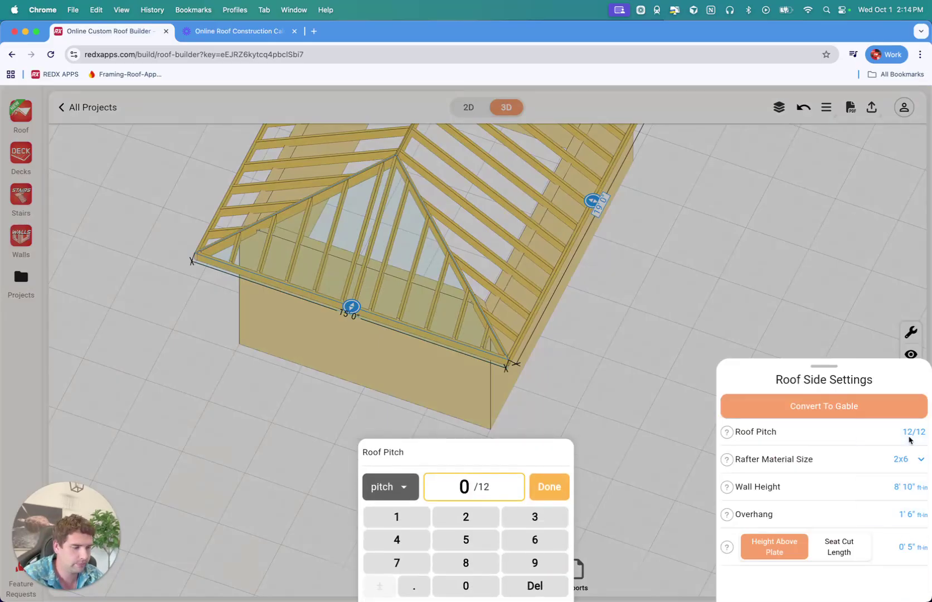
{"action": "left_click", "coordinate": [545, 486]}
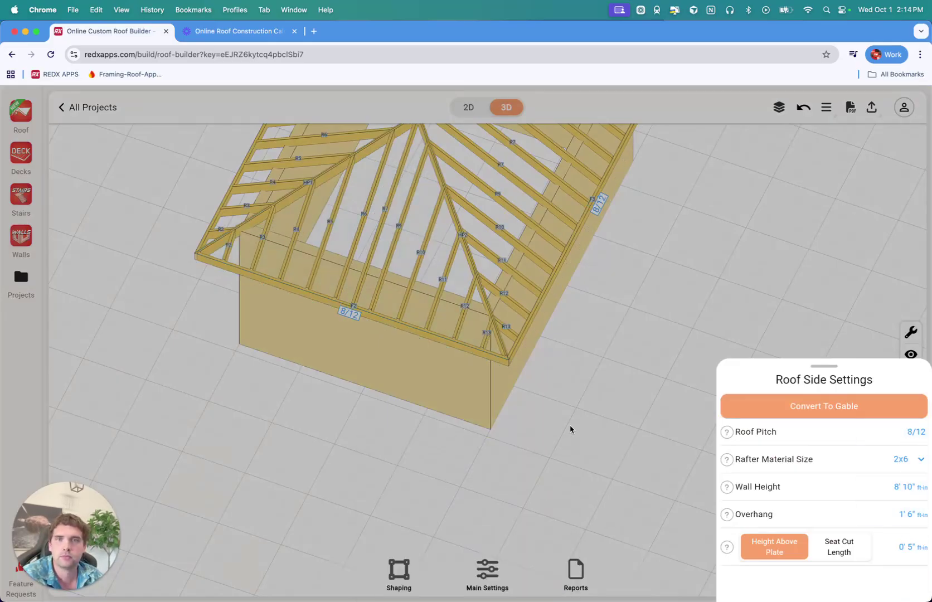
{"action": "left_click", "coordinate": [569, 425]}
- Display the jack rafter lengths and spacings on the 8/12 hip end beside the eave corner
{"action": "scroll", "coordinate": [541, 389], "scroll_direction": "up", "scroll_amount": 10}
{"action": "scroll", "coordinate": [540, 388], "scroll_direction": "down", "scroll_amount": 3}
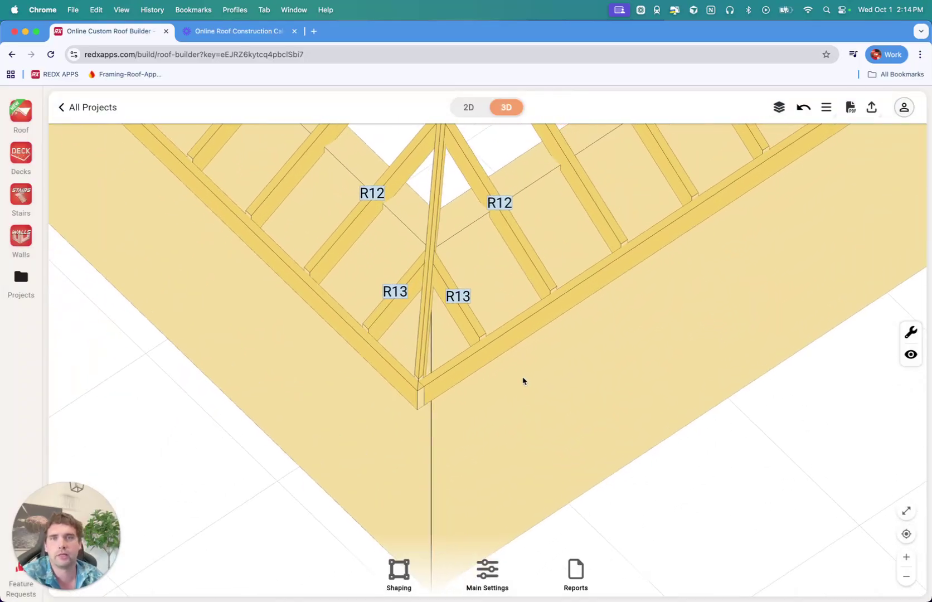
{"action": "scroll", "coordinate": [522, 381], "scroll_direction": "up", "scroll_amount": 3}
{"action": "left_click_drag", "start_coordinate": [522, 381], "coordinate": [553, 383]}
{"action": "left_click", "coordinate": [488, 365]}
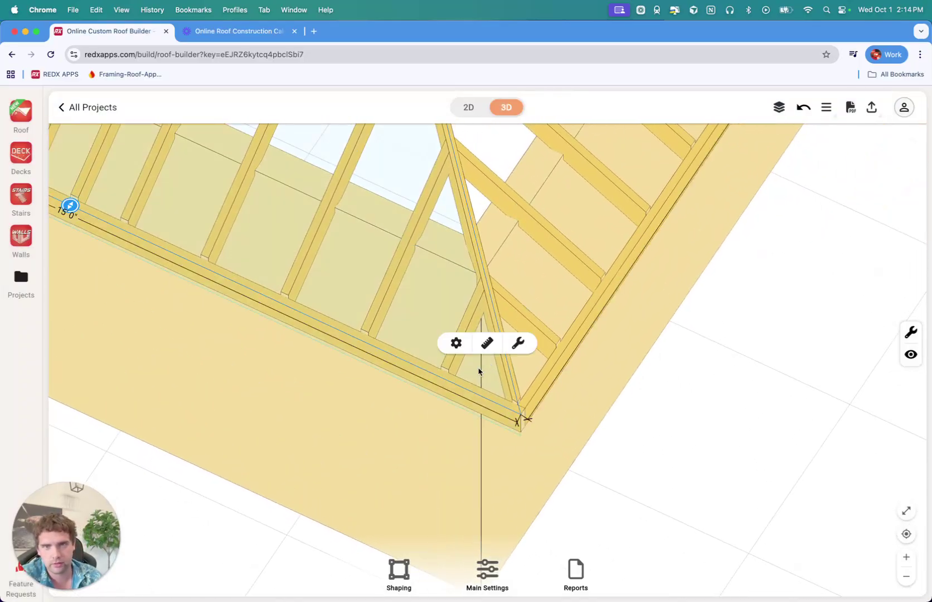
{"action": "left_click", "coordinate": [479, 370]}
{"action": "left_click", "coordinate": [476, 350]}
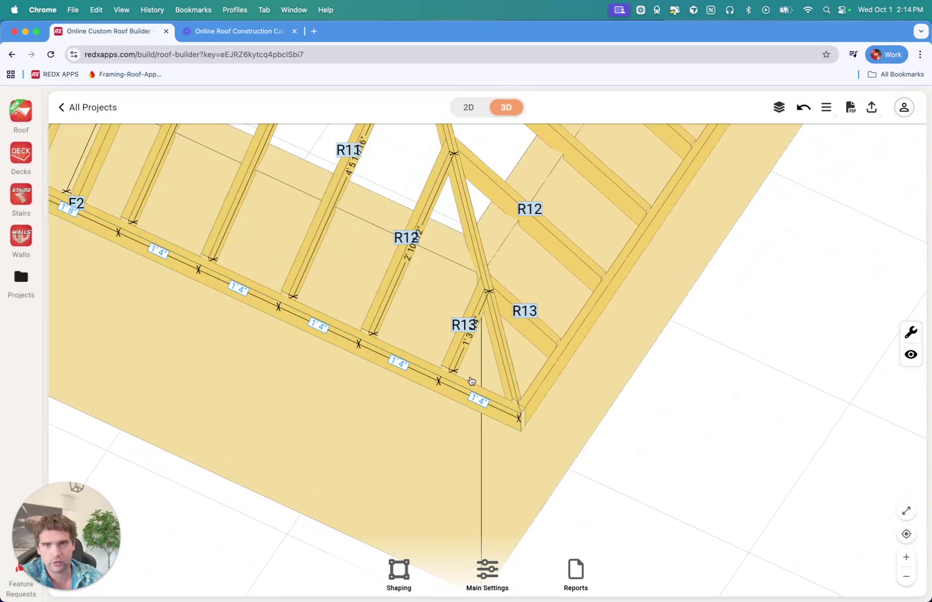
- Set the rafter spacing at the eave corner of the 8/12 hip end to 2' 0"
{"action": "left_click", "coordinate": [478, 401]}
{"action": "type", "text": "00"}
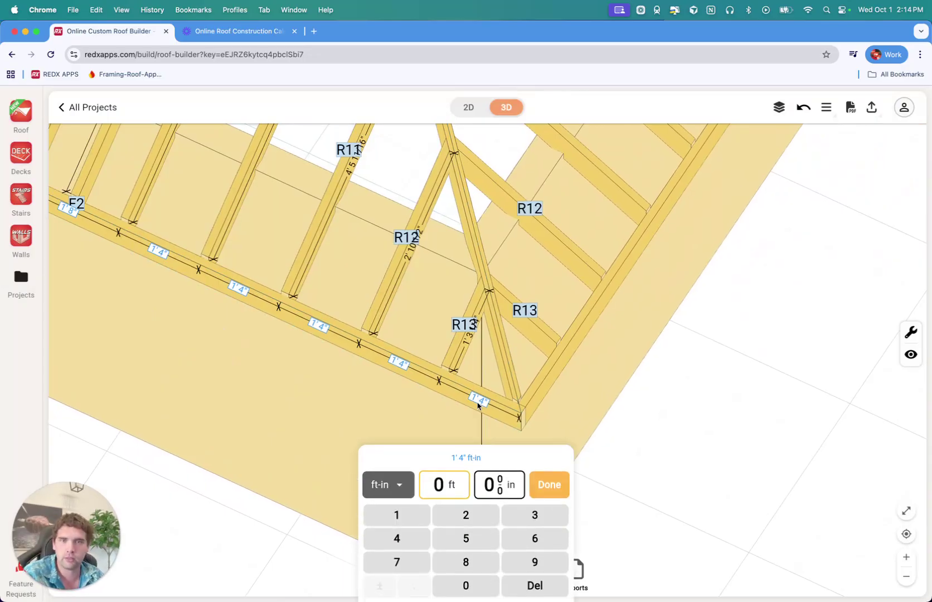
{"action": "left_click", "coordinate": [552, 483]}
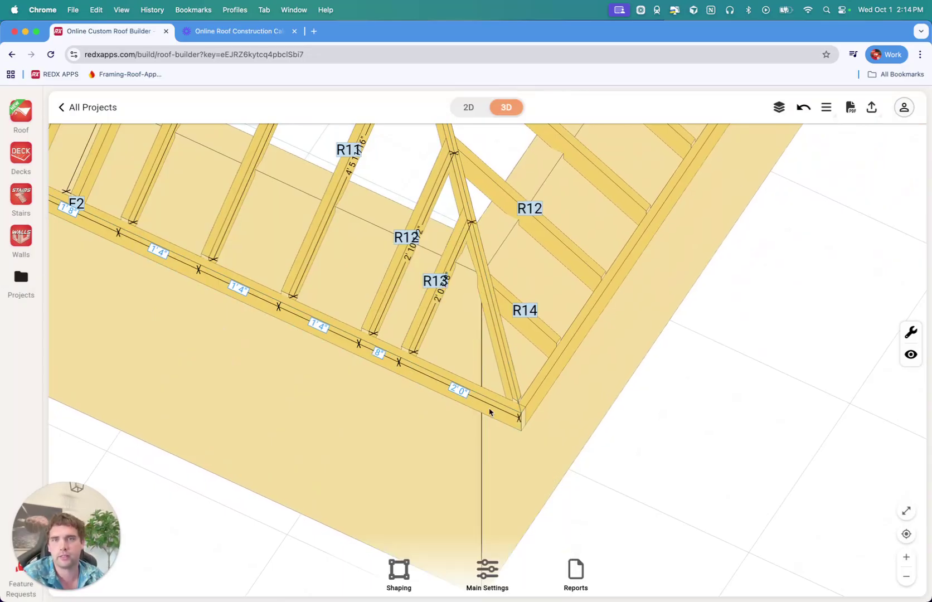
- Show the rafter spacings on the adjoining long side and set the one at the same hip corner to 2' 0"
{"action": "left_click_drag", "start_coordinate": [469, 395], "coordinate": [445, 328]}
{"action": "left_click", "coordinate": [422, 328]}
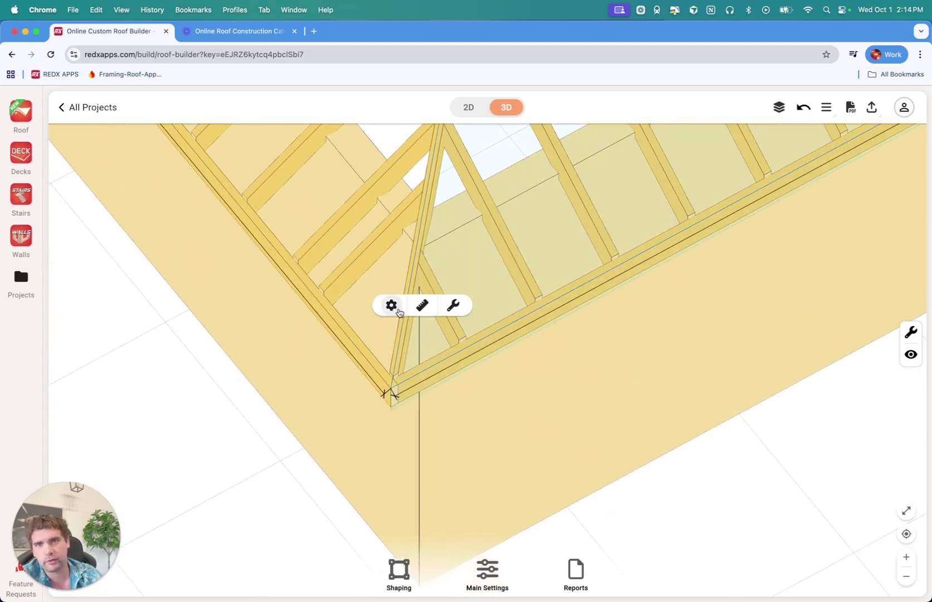
{"action": "left_click", "coordinate": [422, 305]}
{"action": "left_click", "coordinate": [435, 365]}
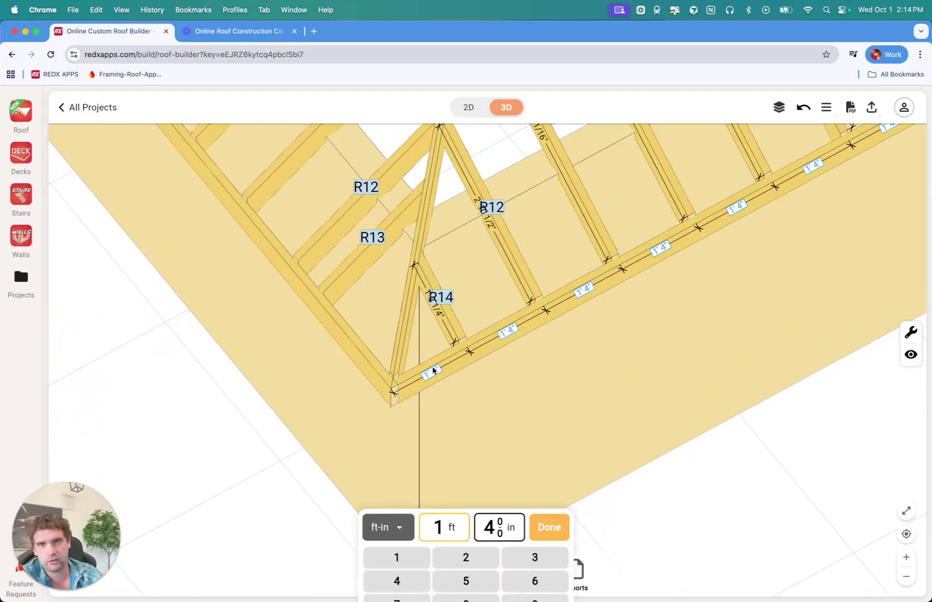
{"action": "type", "text": "2"}
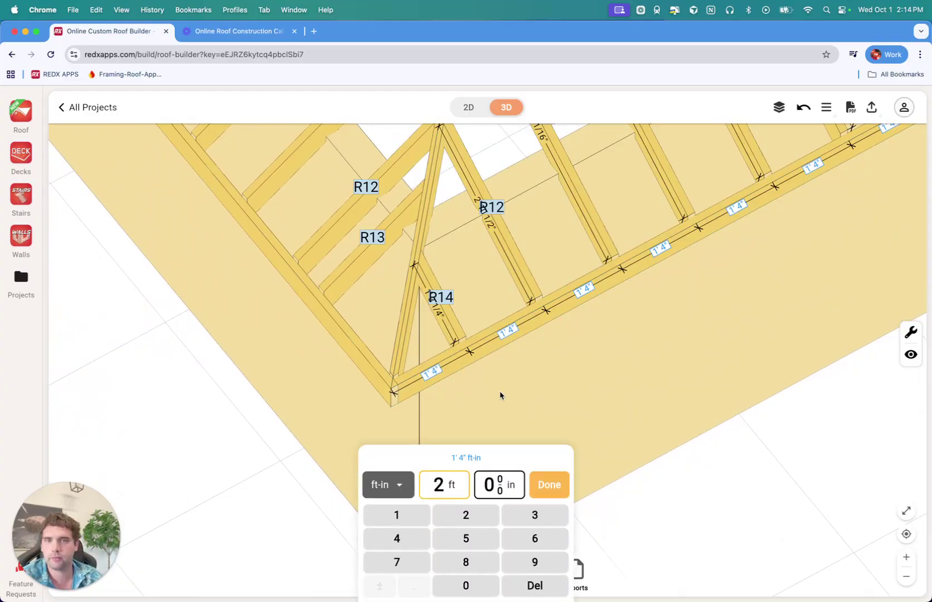
{"action": "left_click", "coordinate": [554, 485]}
{"action": "left_click", "coordinate": [529, 411]}
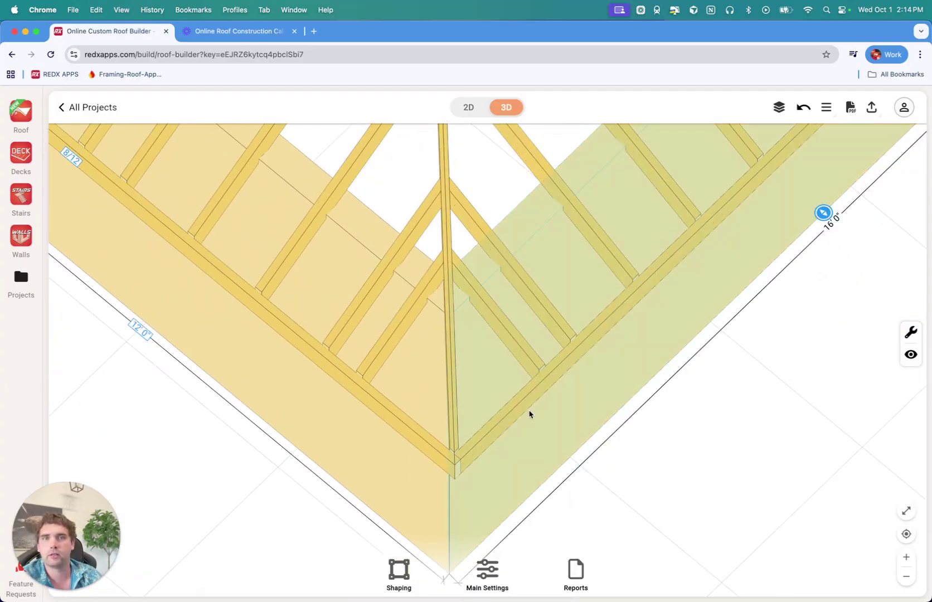
- Display the long side's rafter dimensions again and set the 8" gap beside the first jack rafter to 1' 4"
{"action": "scroll", "coordinate": [481, 409], "scroll_direction": "down", "scroll_amount": 5}
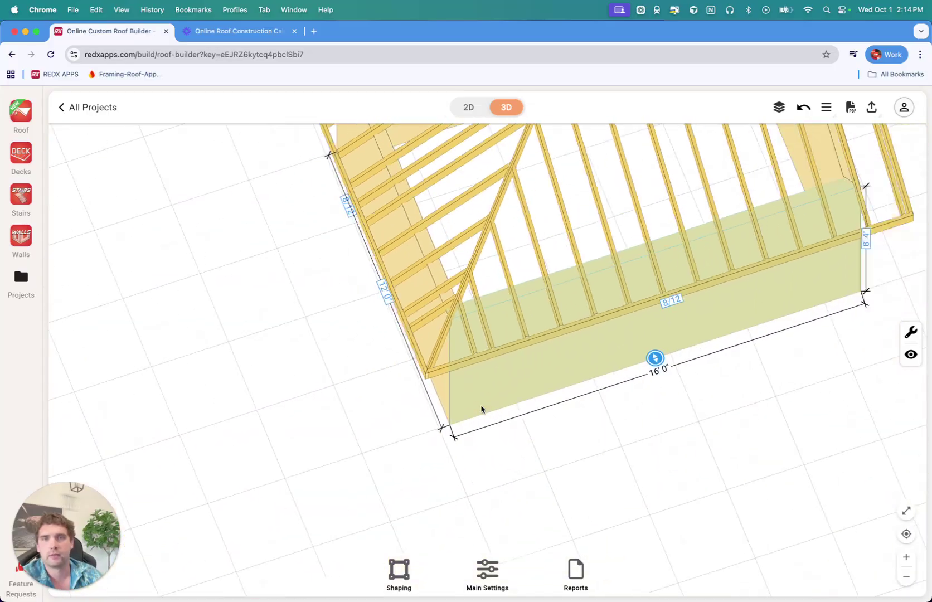
{"action": "scroll", "coordinate": [483, 407], "scroll_direction": "up", "scroll_amount": 3}
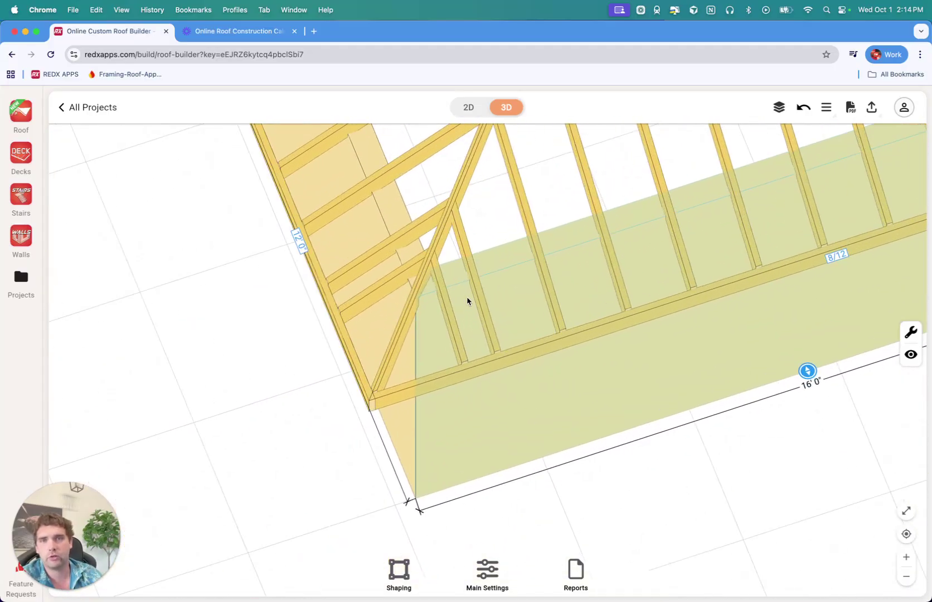
{"action": "left_click", "coordinate": [466, 301]}
{"action": "left_click", "coordinate": [467, 277]}
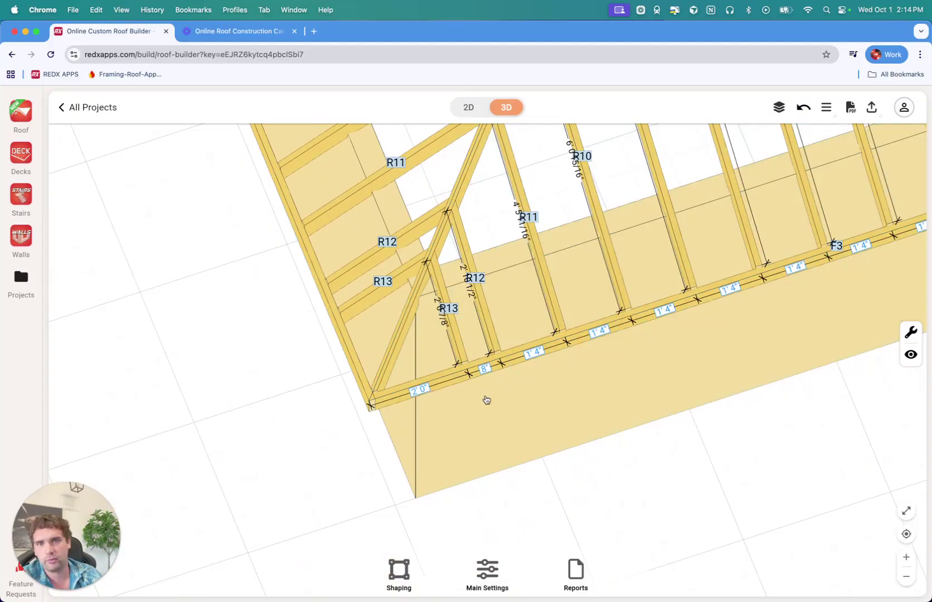
{"action": "left_click", "coordinate": [484, 368]}
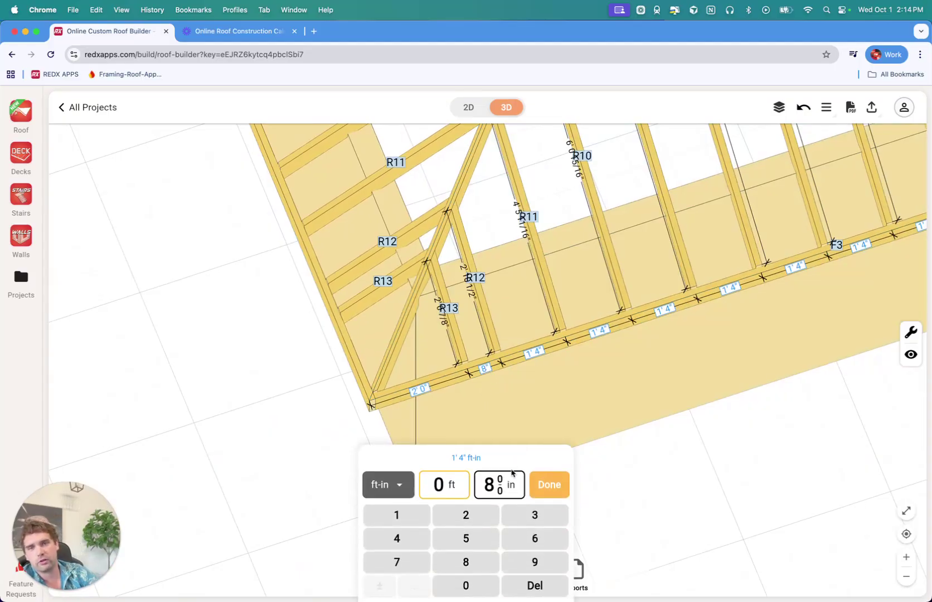
{"action": "left_click", "coordinate": [462, 458]}
{"action": "left_click", "coordinate": [547, 482]}
- Set the next two 8" rafter gaps along the long side's eave to 1' 4" each
{"action": "left_click", "coordinate": [550, 346]}
{"action": "left_click", "coordinate": [459, 457]}
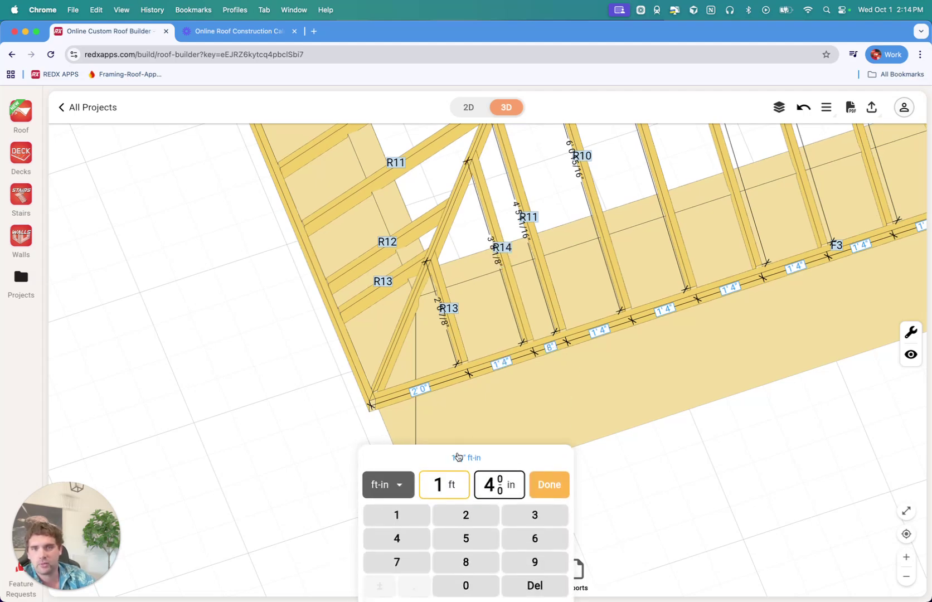
{"action": "left_click", "coordinate": [545, 484]}
{"action": "left_click_drag", "start_coordinate": [619, 461], "coordinate": [602, 379]}
{"action": "left_click", "coordinate": [585, 381]}
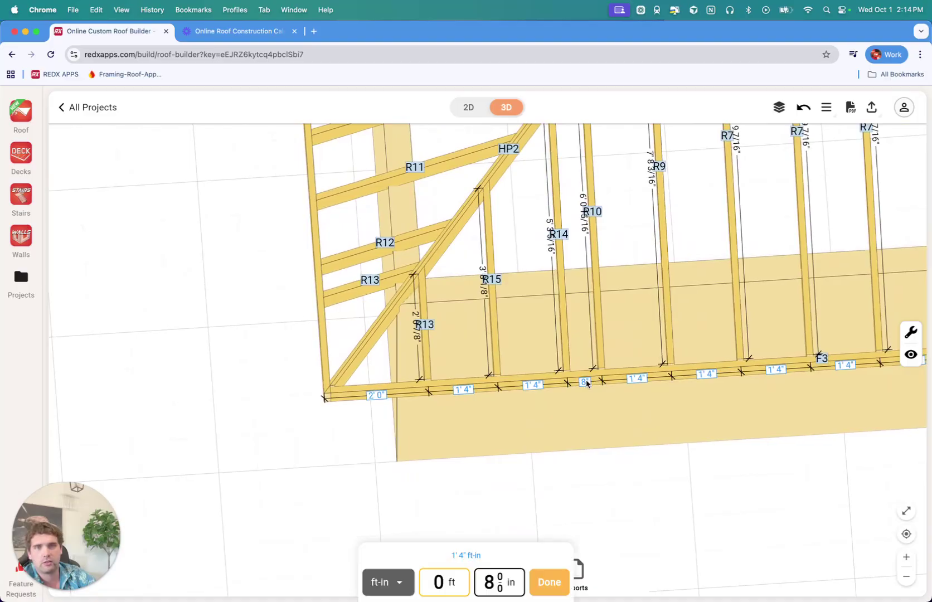
{"action": "left_click", "coordinate": [472, 457]}
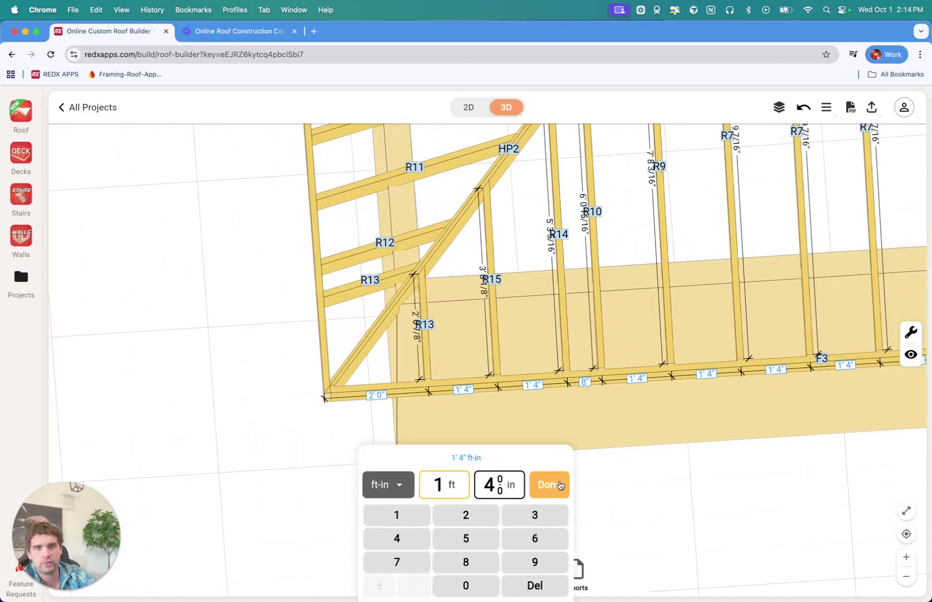
{"action": "left_click", "coordinate": [545, 484]}
- Set the 8" gap beside the long side's longest jack rafter, near the ridge end, to 1' 4"
{"action": "scroll", "coordinate": [584, 443], "scroll_direction": "down", "scroll_amount": 6}
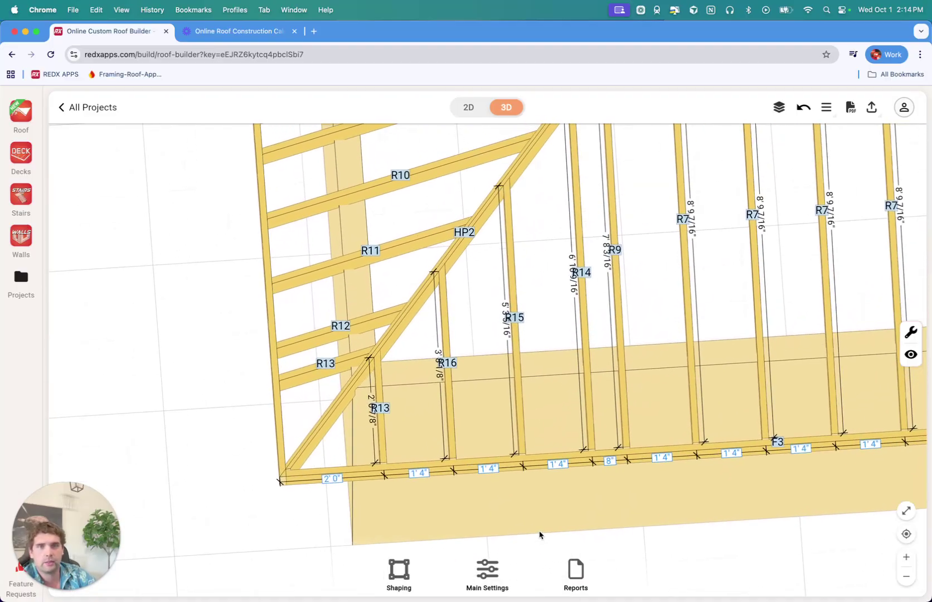
{"action": "scroll", "coordinate": [589, 417], "scroll_direction": "up", "scroll_amount": 3}
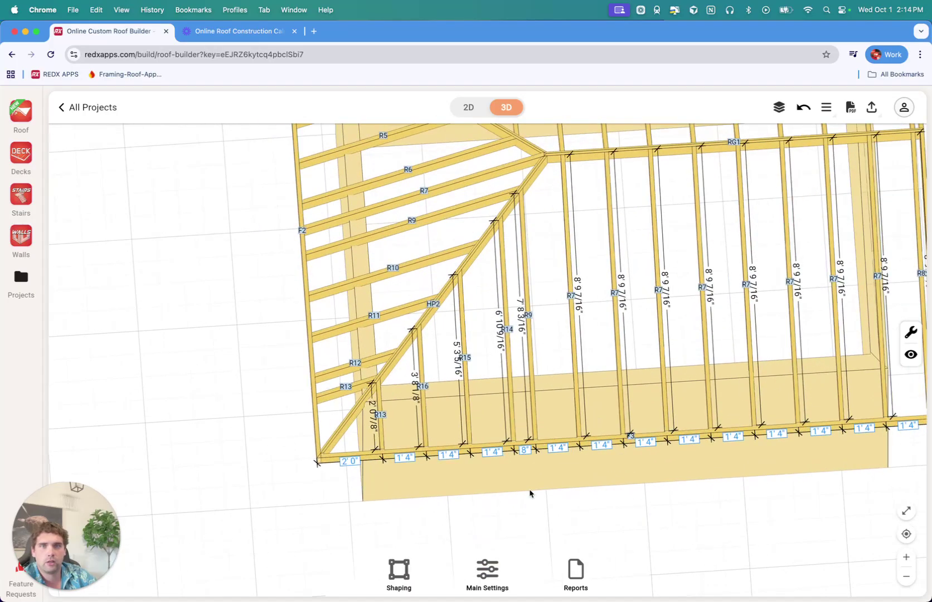
{"action": "left_click", "coordinate": [524, 450]}
{"action": "left_click", "coordinate": [469, 458]}
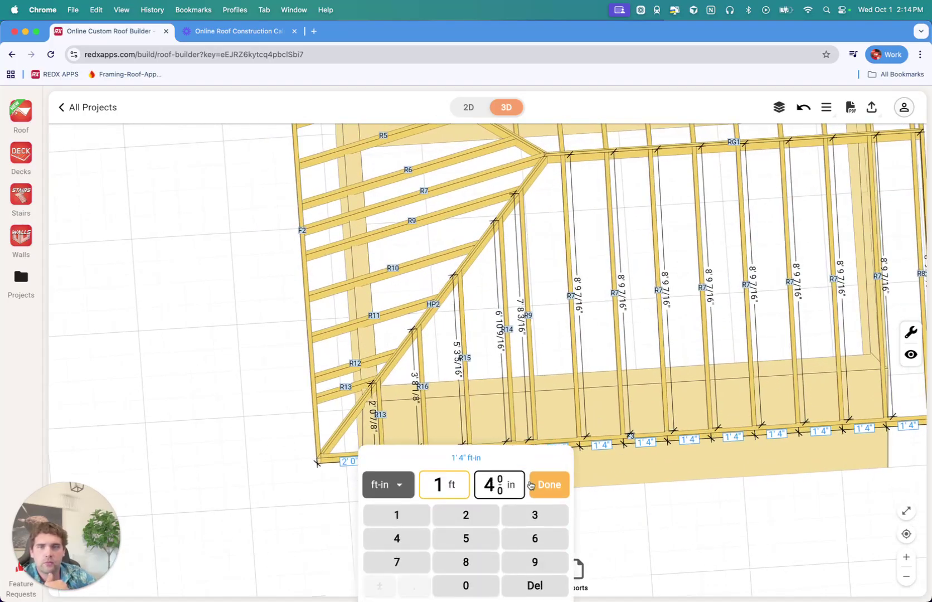
{"action": "left_click", "coordinate": [556, 484]}
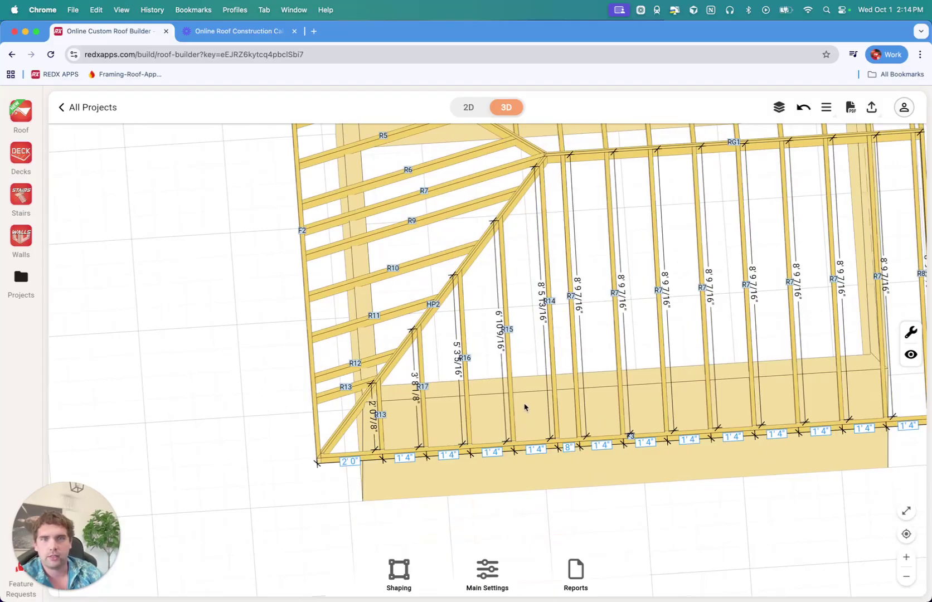
- Show the hip end's rafter dimensions and set the 8" gap beside its first jack rafter to 1' 4"
{"action": "left_click_drag", "start_coordinate": [497, 361], "coordinate": [534, 414]}
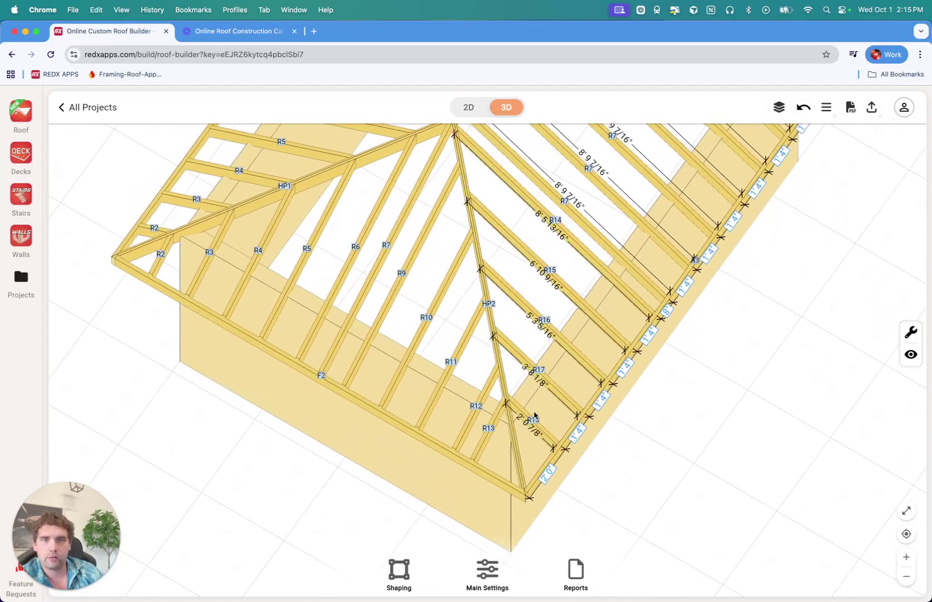
{"action": "left_click", "coordinate": [492, 455]}
{"action": "left_click", "coordinate": [493, 438]}
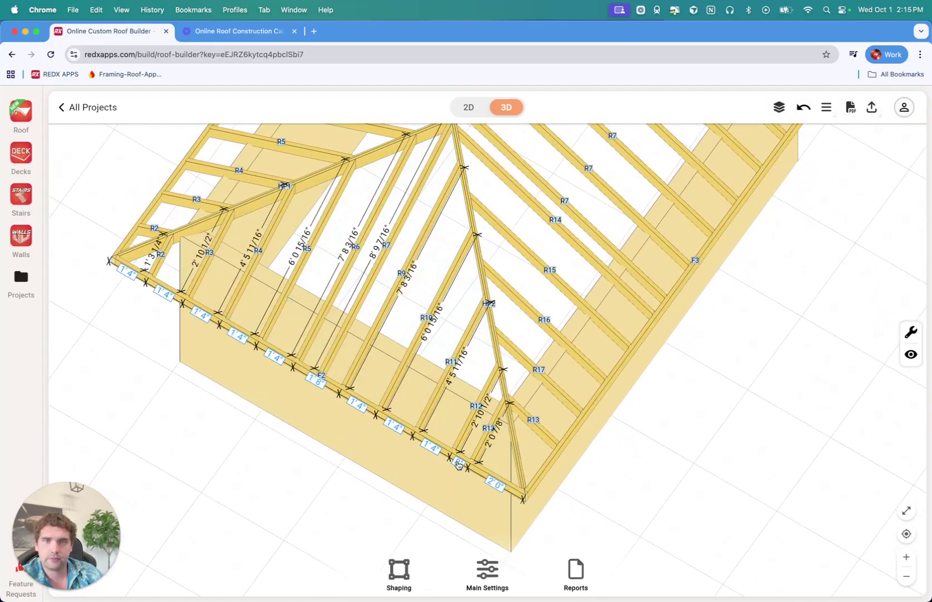
{"action": "left_click", "coordinate": [468, 465]}
{"action": "left_click", "coordinate": [466, 458]}
{"action": "left_click", "coordinate": [539, 489]}
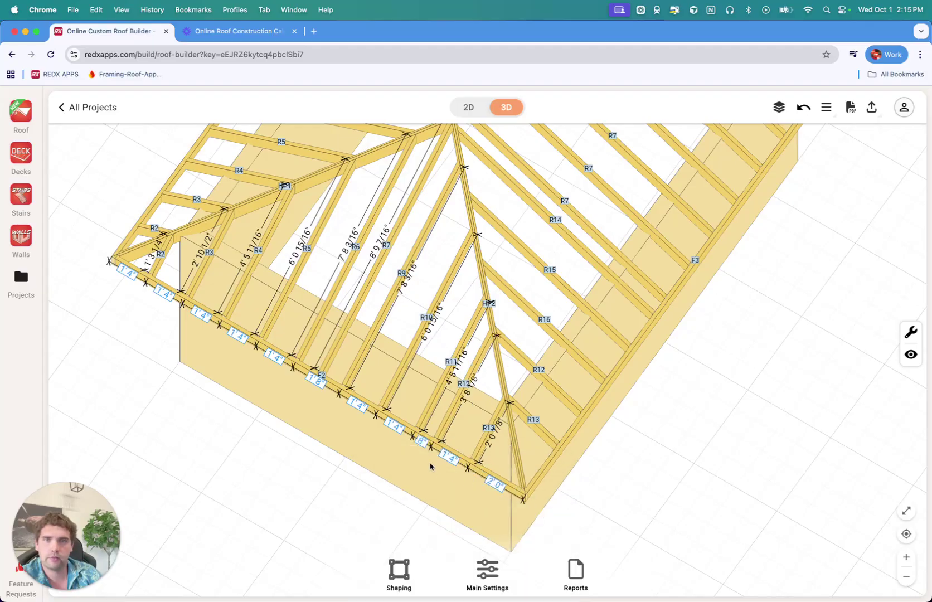
- Set the 8" gap between jack rafters R12 and R11 on the hip end to 1' 4"
{"action": "left_click", "coordinate": [421, 442]}
{"action": "left_click", "coordinate": [547, 483]}
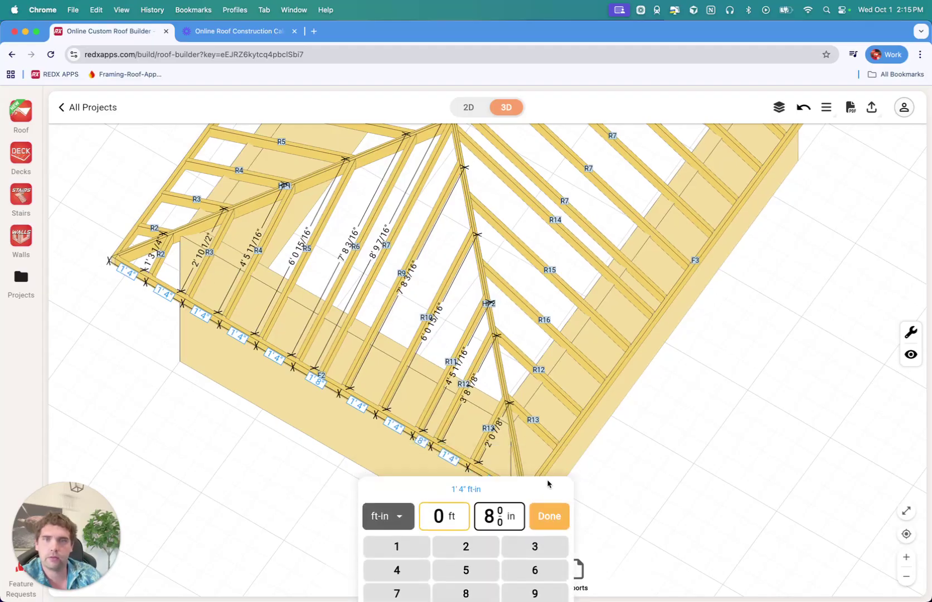
{"action": "left_click", "coordinate": [396, 429]}
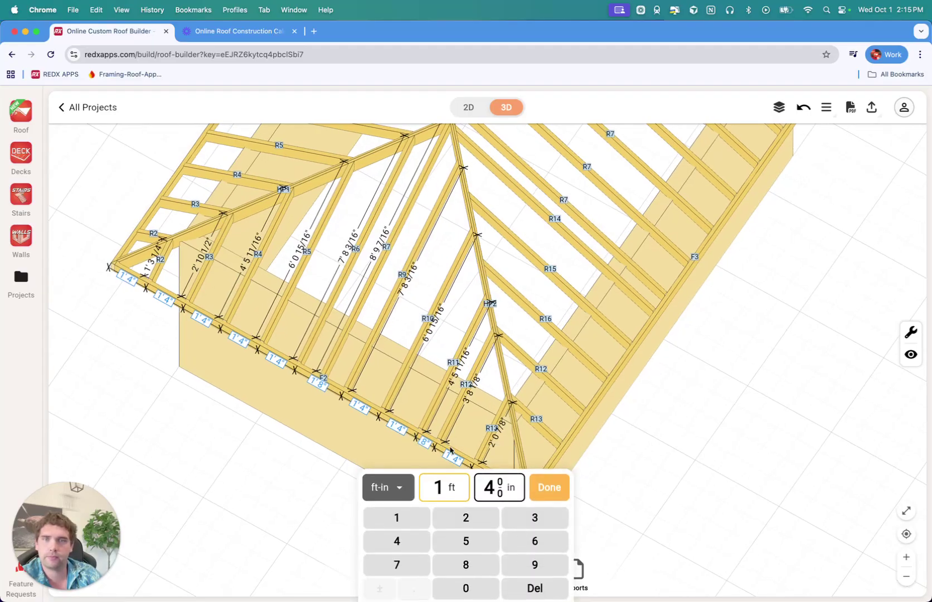
{"action": "left_click", "coordinate": [532, 483]}
{"action": "left_click", "coordinate": [426, 443]}
{"action": "left_click", "coordinate": [463, 458]}
{"action": "left_click", "coordinate": [562, 488]}
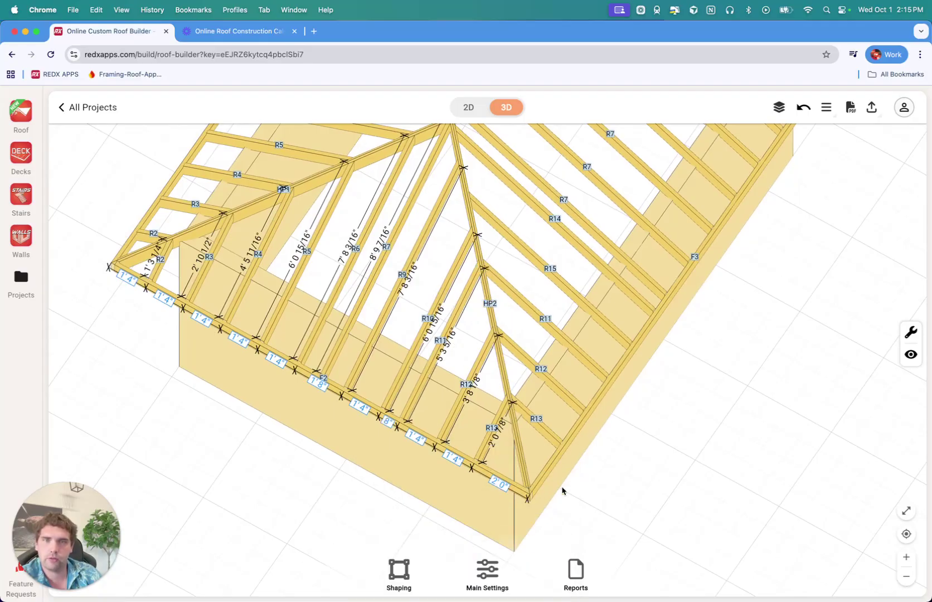
- Set the 8" gaps below jack rafters R10 and R9 on the hip end to 1' 4" each
{"action": "left_click", "coordinate": [386, 425]}
{"action": "left_click", "coordinate": [463, 458]}
{"action": "left_click", "coordinate": [534, 482]}
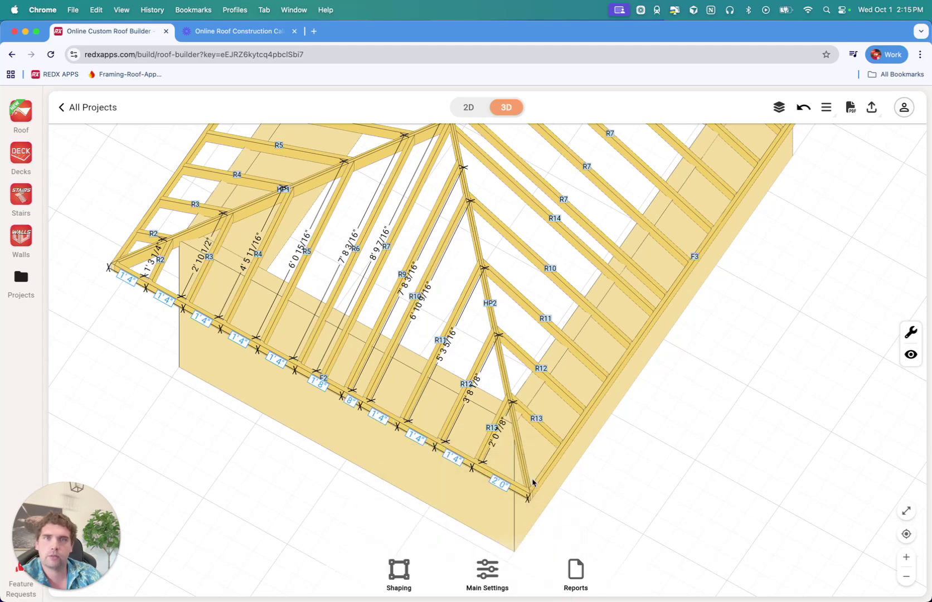
{"action": "left_click", "coordinate": [351, 401]}
{"action": "left_click", "coordinate": [463, 457]}
{"action": "left_click", "coordinate": [551, 487]}
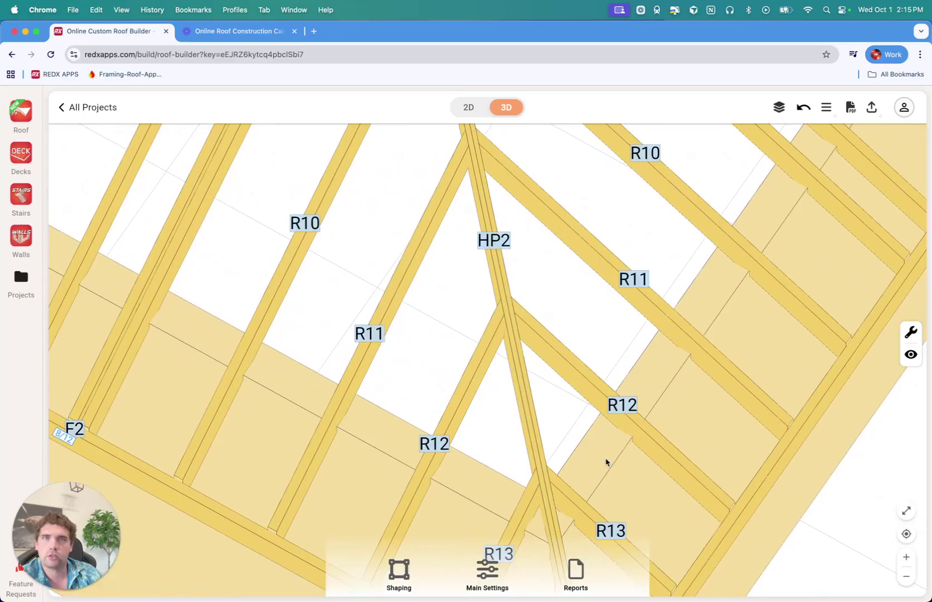
- Move jack rafter R12 on the hip end a short distance along the eave, away from the corner
{"action": "left_click", "coordinate": [604, 463]}
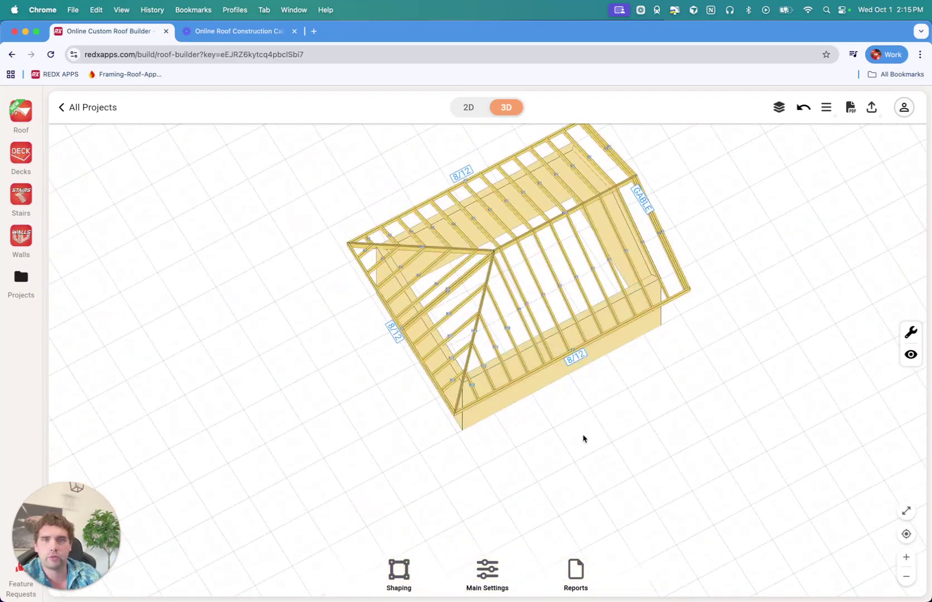
{"action": "scroll", "coordinate": [502, 391], "scroll_direction": "up", "scroll_amount": 5}
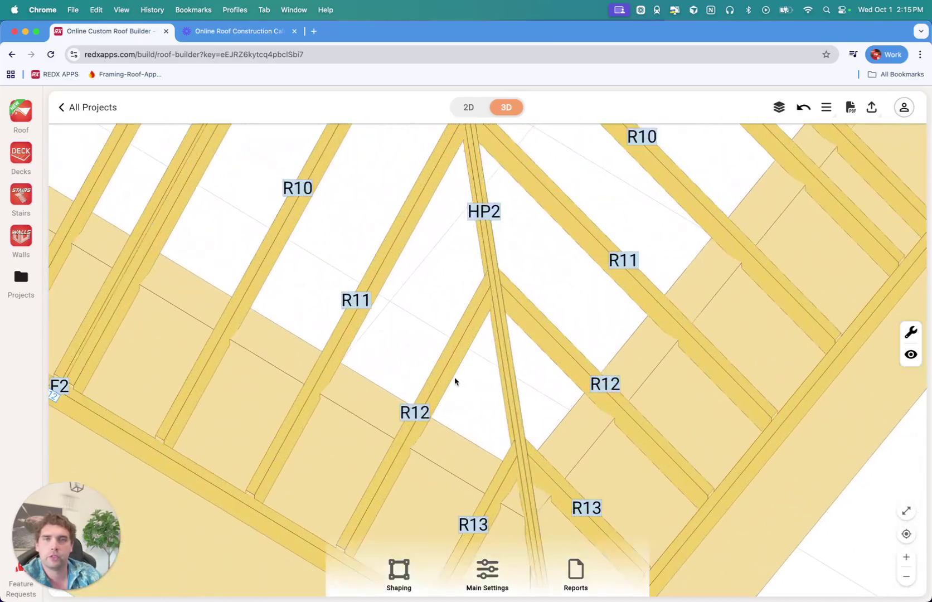
{"action": "left_click", "coordinate": [431, 383]}
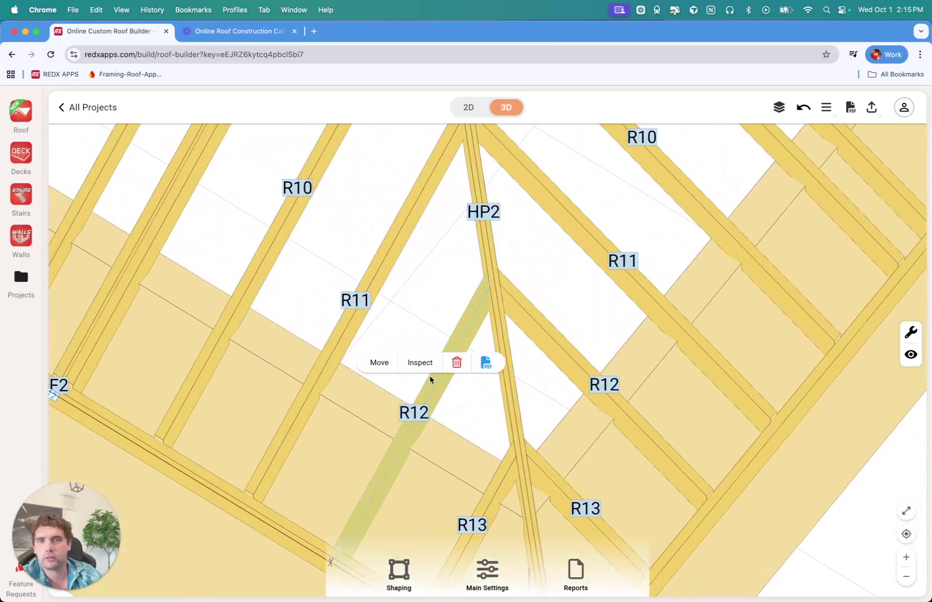
{"action": "left_click", "coordinate": [382, 363]}
{"action": "left_click_drag", "start_coordinate": [414, 411], "coordinate": [408, 389]}
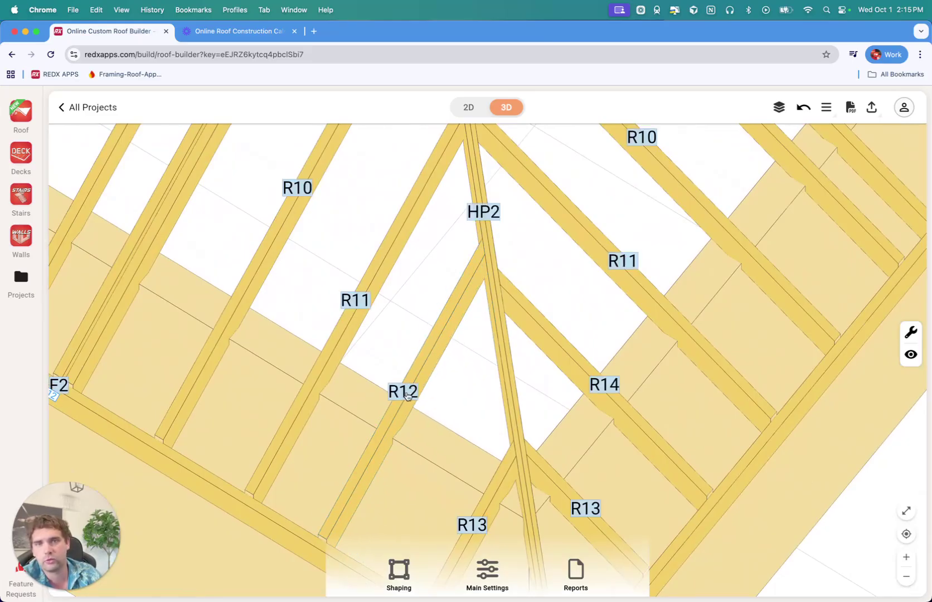
- Open the PDF preview for the relocated jack rafter R12 on the hip end
{"action": "left_click", "coordinate": [404, 411]}
{"action": "left_click", "coordinate": [462, 430]}
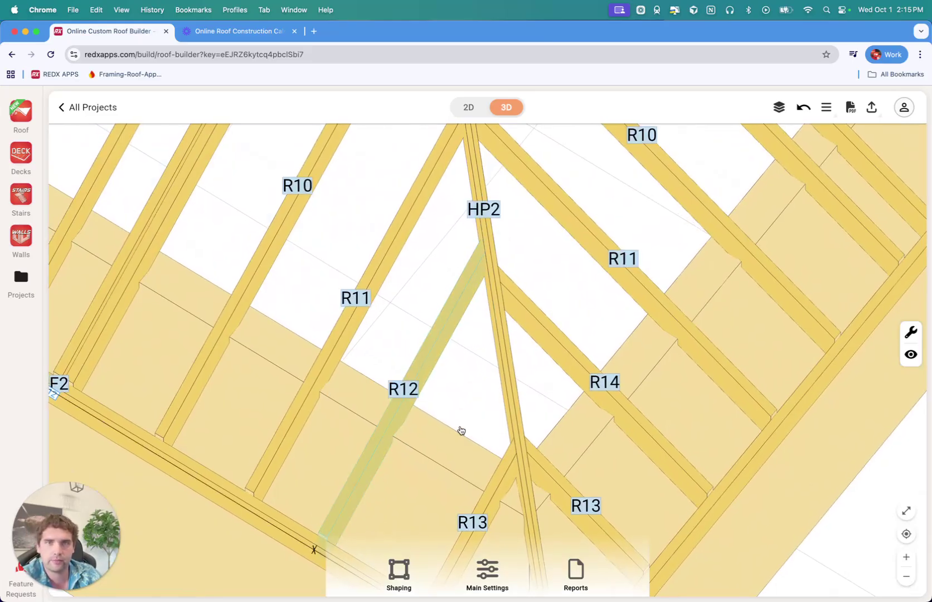
{"action": "left_click", "coordinate": [430, 371]}
{"action": "left_click", "coordinate": [423, 373]}
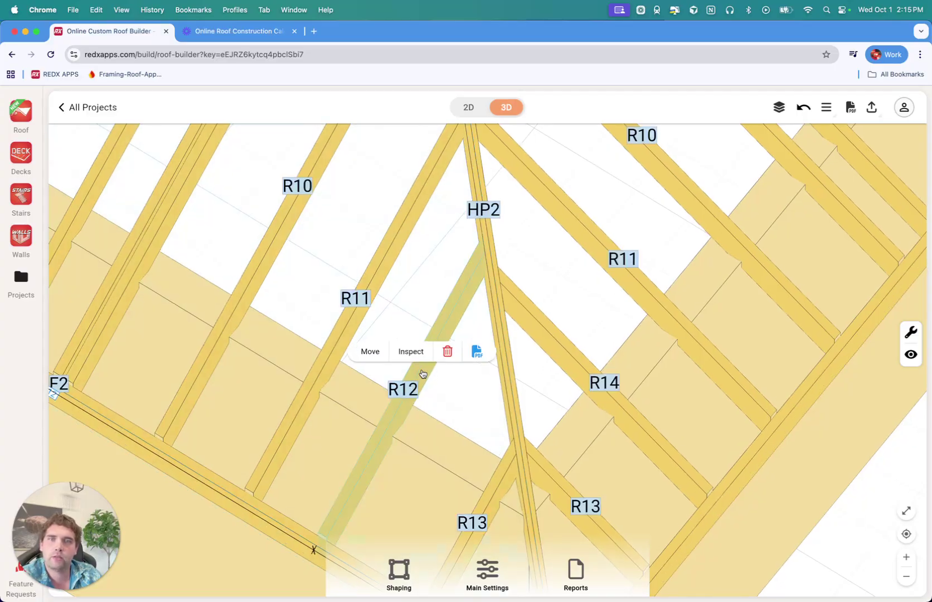
{"action": "left_click", "coordinate": [473, 354]}
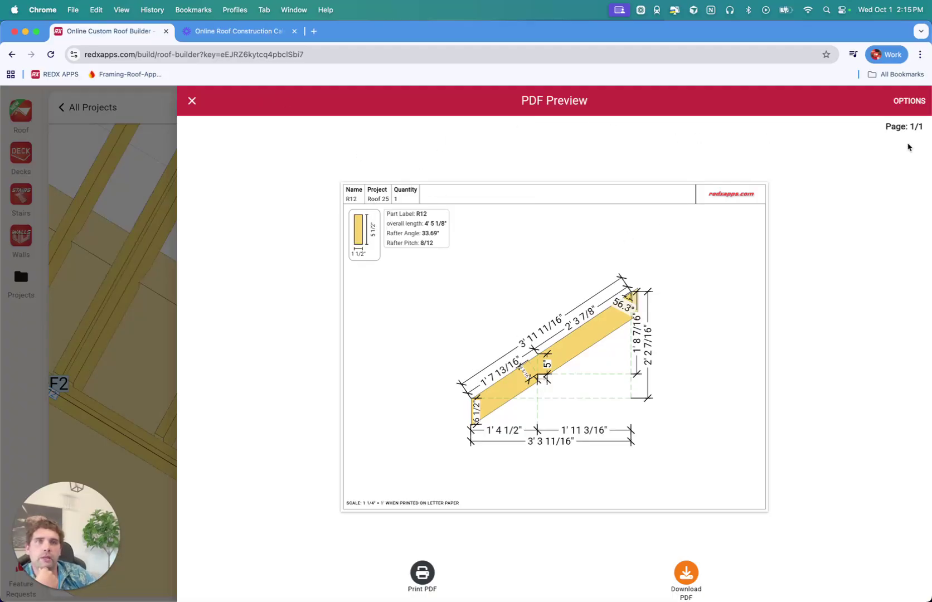
- Set the view of the R12 rafter's PDF drawing to Front
{"action": "left_click", "coordinate": [918, 105]}
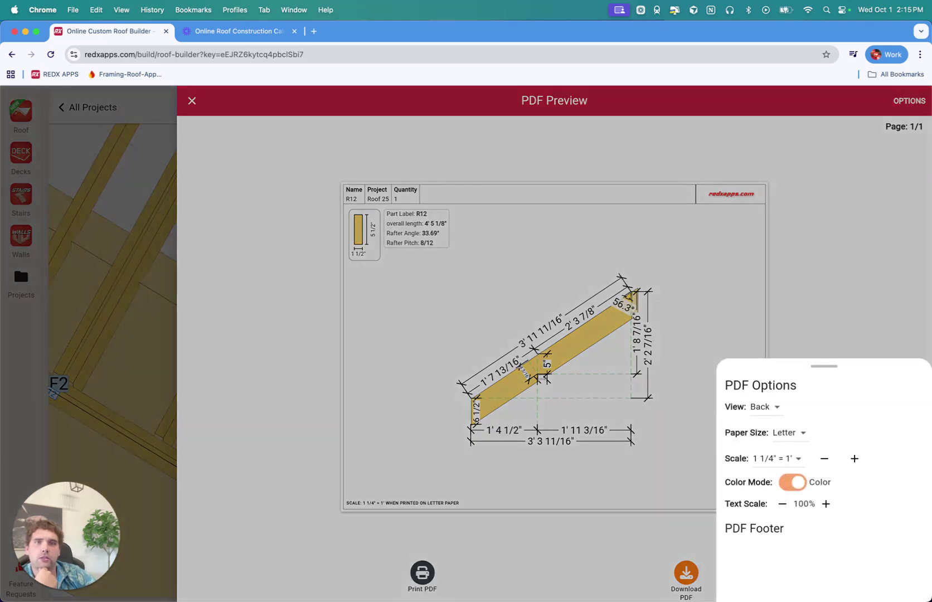
{"action": "left_click", "coordinate": [766, 406]}
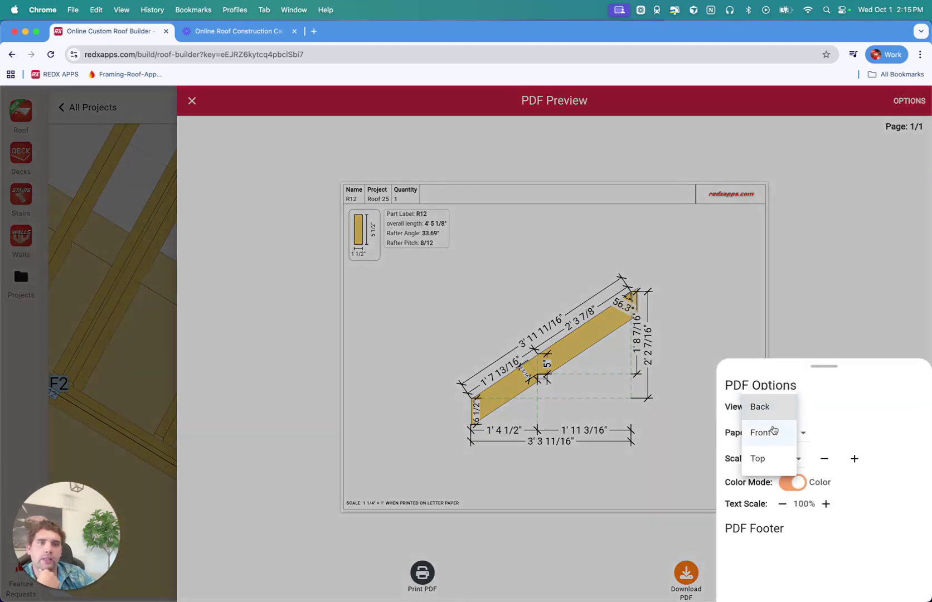
{"action": "left_click", "coordinate": [773, 435]}
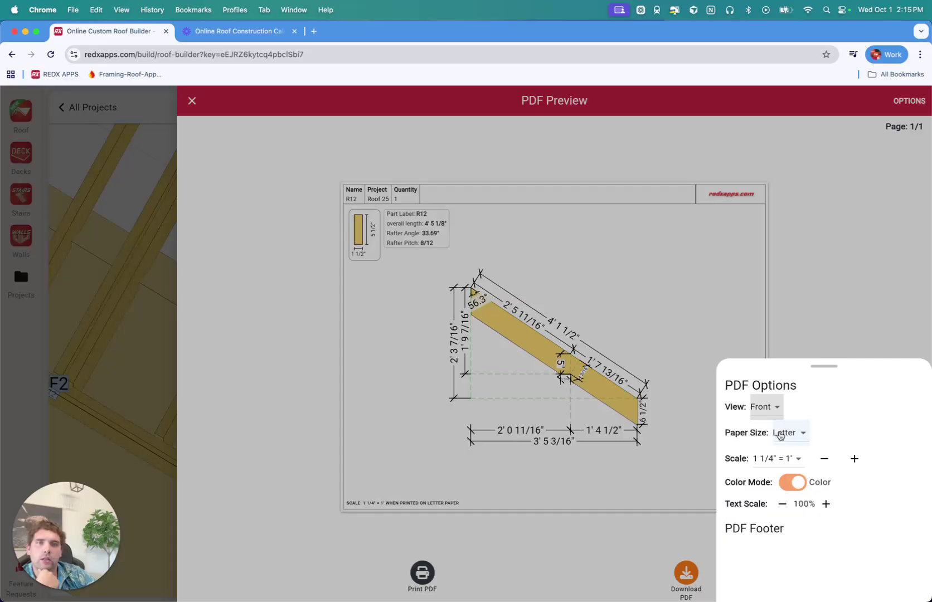
- Check the R12 rafter's PDF drawing in the Top view and return it to the Front view
{"action": "left_click", "coordinate": [765, 406]}
{"action": "left_click", "coordinate": [773, 432]}
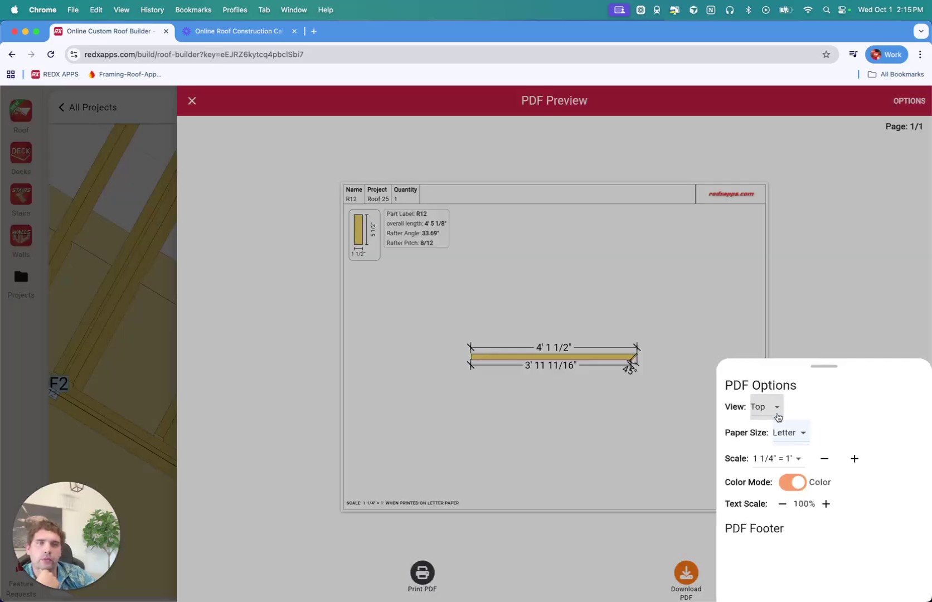
{"action": "left_click", "coordinate": [778, 415]}
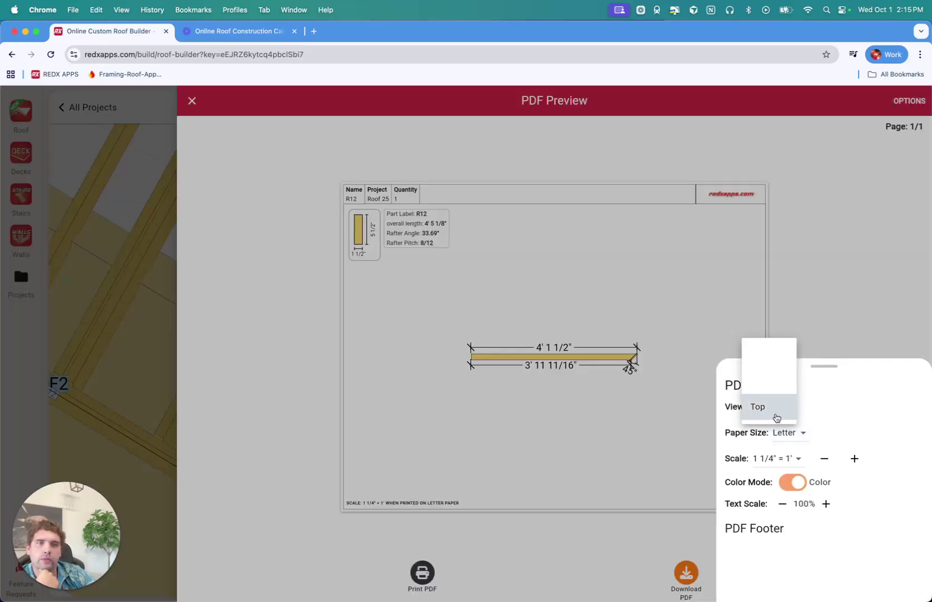
{"action": "left_click", "coordinate": [773, 384]}
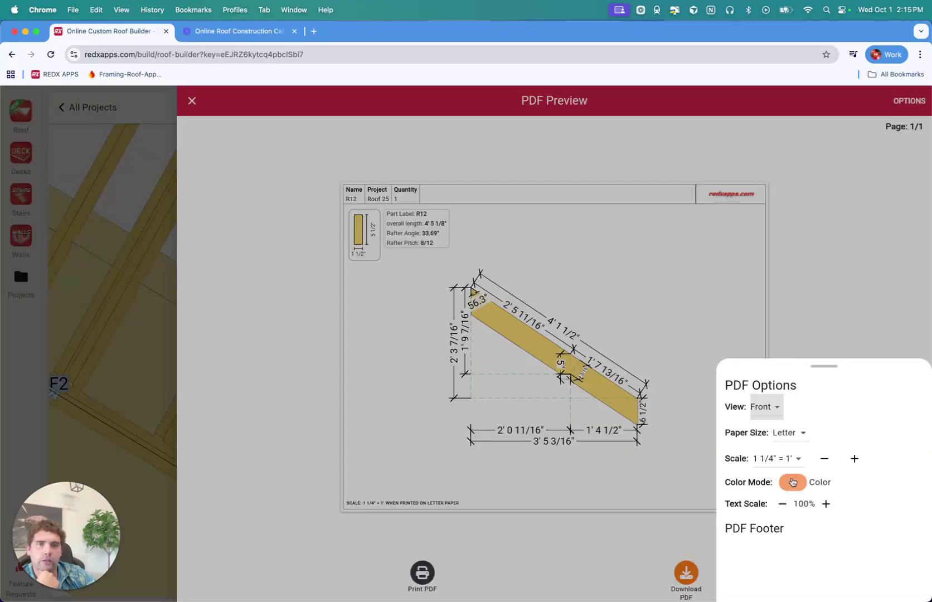
- Set the R12 PDF drawing's scale to 3/4" = 1', trying the Black And White mode and returning to Color
{"action": "left_click", "coordinate": [796, 482]}
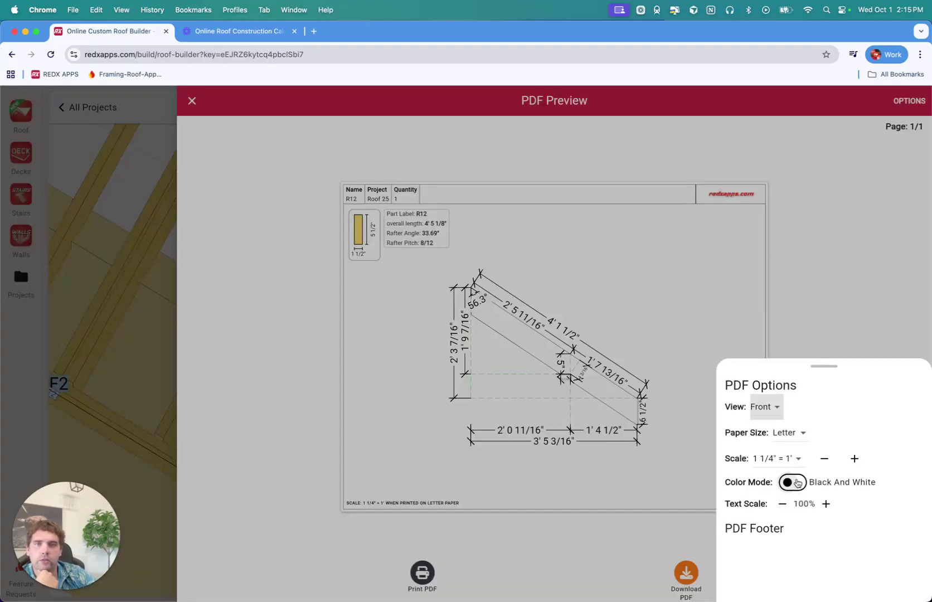
{"action": "left_click", "coordinate": [825, 459]}
{"action": "left_click", "coordinate": [825, 459]}
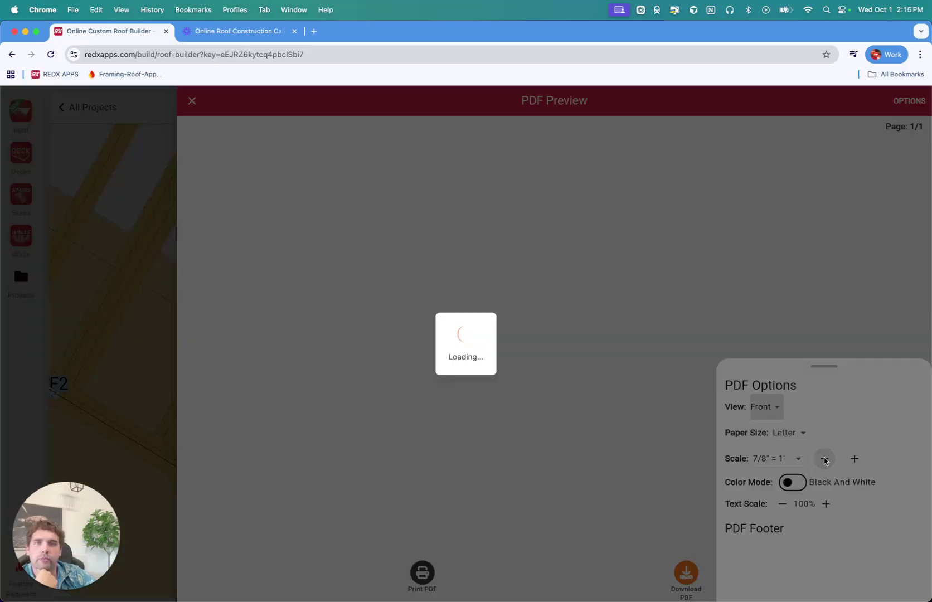
{"action": "left_click", "coordinate": [824, 458]}
{"action": "left_click", "coordinate": [795, 484]}
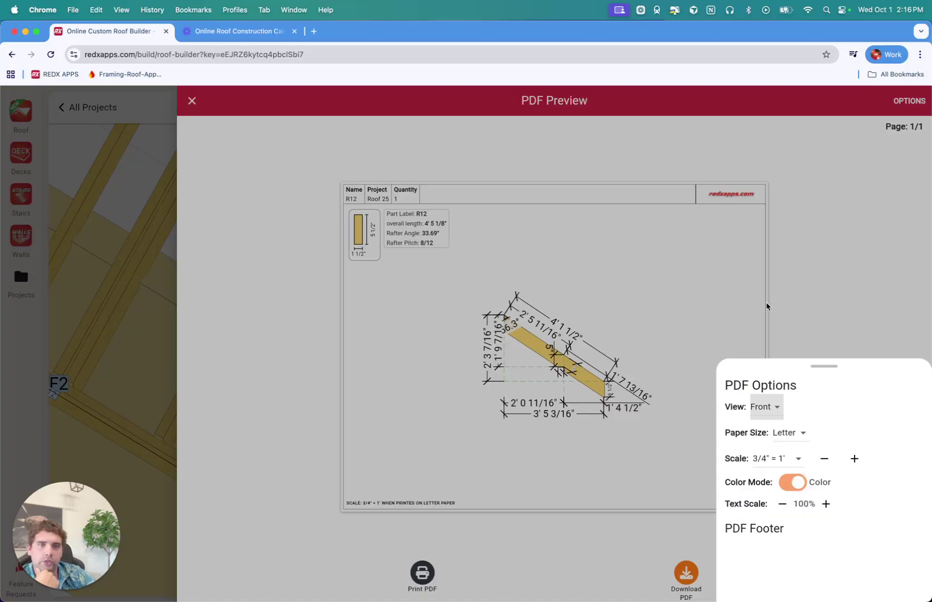
{"action": "left_click", "coordinate": [767, 303]}
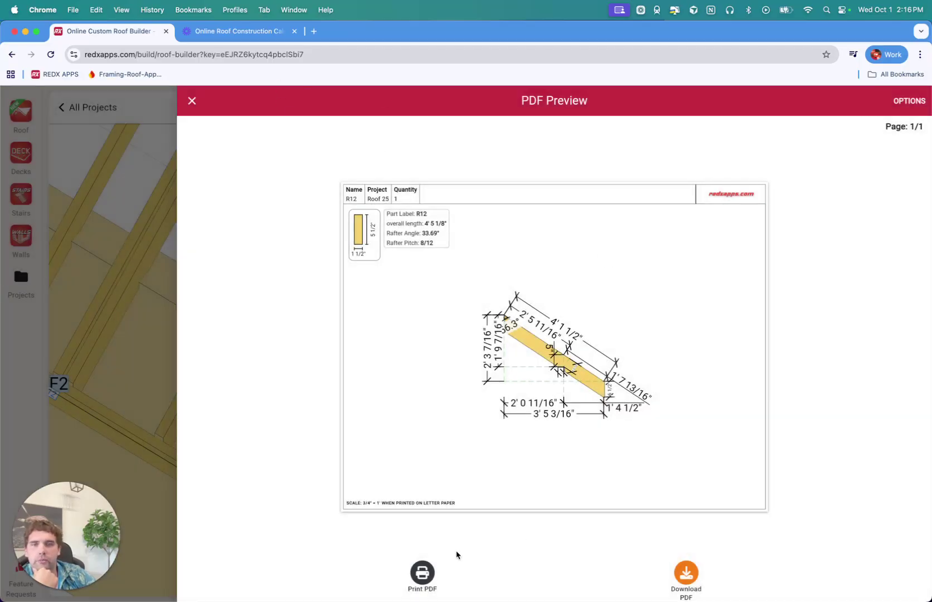
{"action": "left_click", "coordinate": [191, 101]}
- Open the inspection of jack rafter R12 and view the rafter with its dimensions in 3D
{"action": "scroll", "coordinate": [466, 397], "scroll_direction": "down", "scroll_amount": 3}
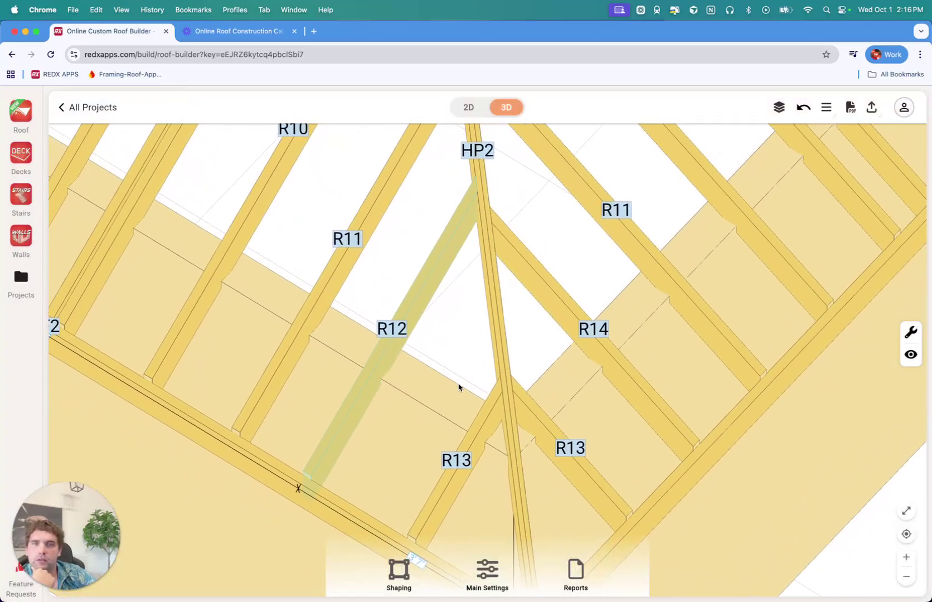
{"action": "scroll", "coordinate": [441, 366], "scroll_direction": "down", "scroll_amount": 5}
{"action": "left_click", "coordinate": [449, 331]}
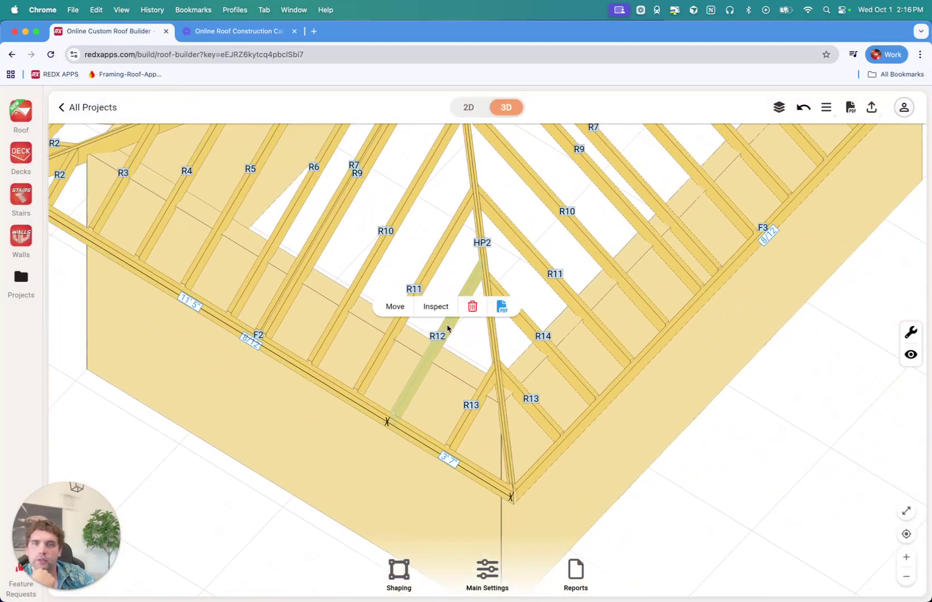
{"action": "left_click", "coordinate": [434, 306]}
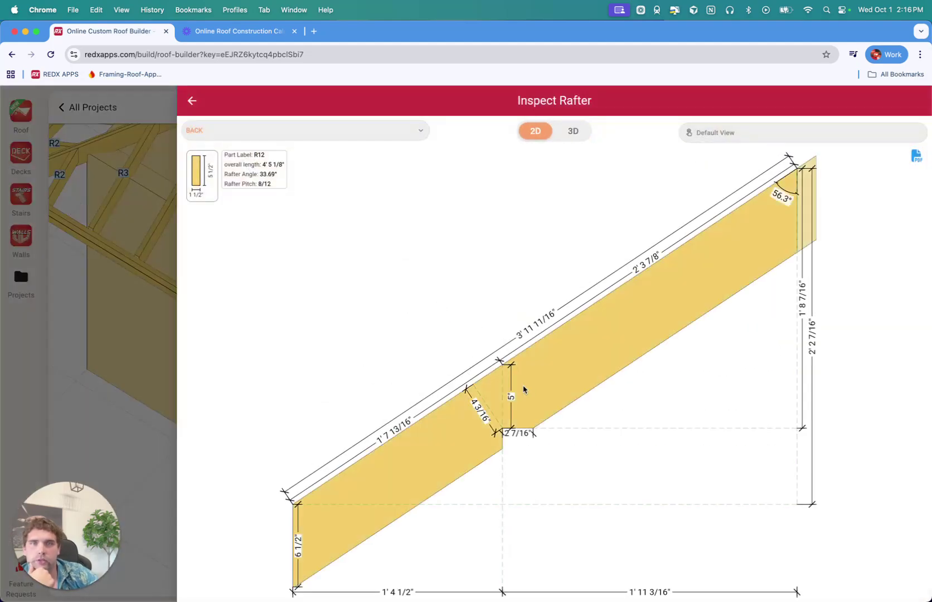
{"action": "left_click", "coordinate": [573, 132]}
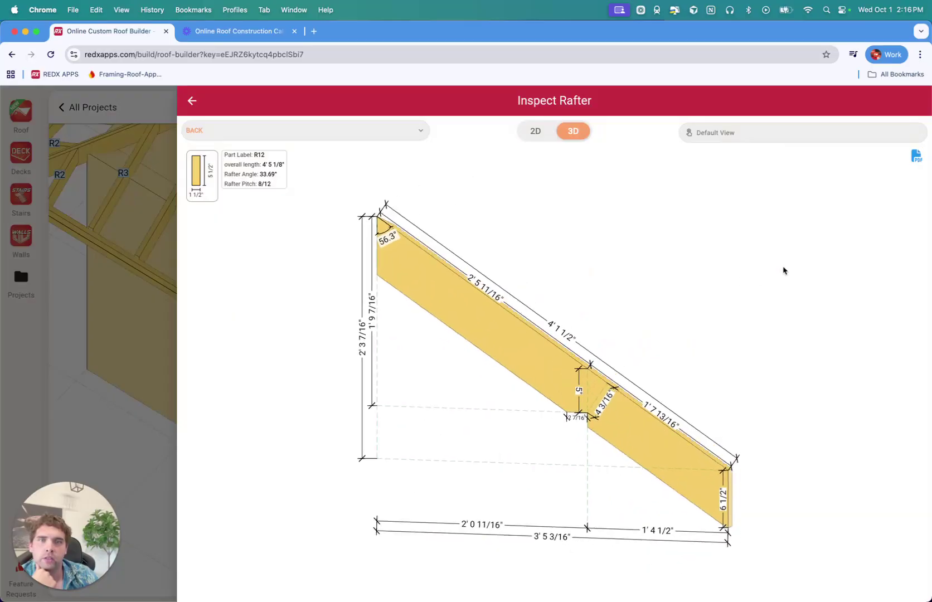
{"action": "left_click_drag", "start_coordinate": [550, 280], "coordinate": [509, 277]}
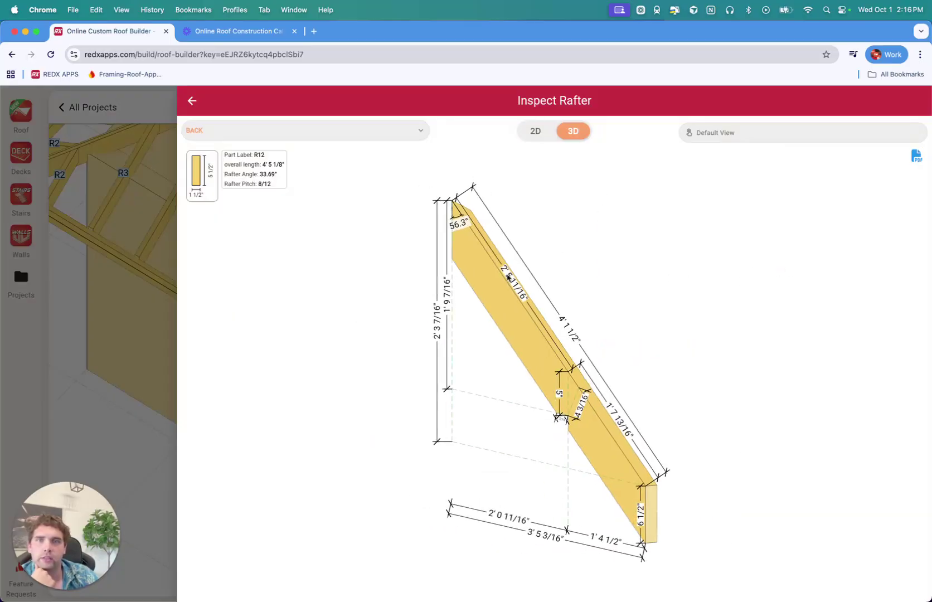
- Show the inspected R12 rafter from the Left view, followed by the Front view
{"action": "left_click", "coordinate": [331, 135]}
{"action": "left_click", "coordinate": [267, 184]}
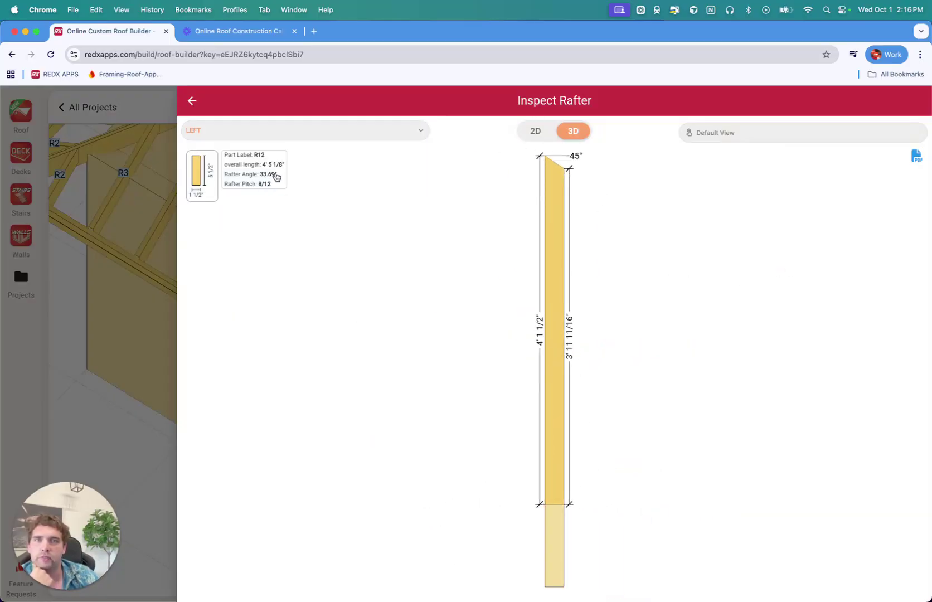
{"action": "left_click", "coordinate": [283, 139]}
{"action": "left_click", "coordinate": [269, 137]}
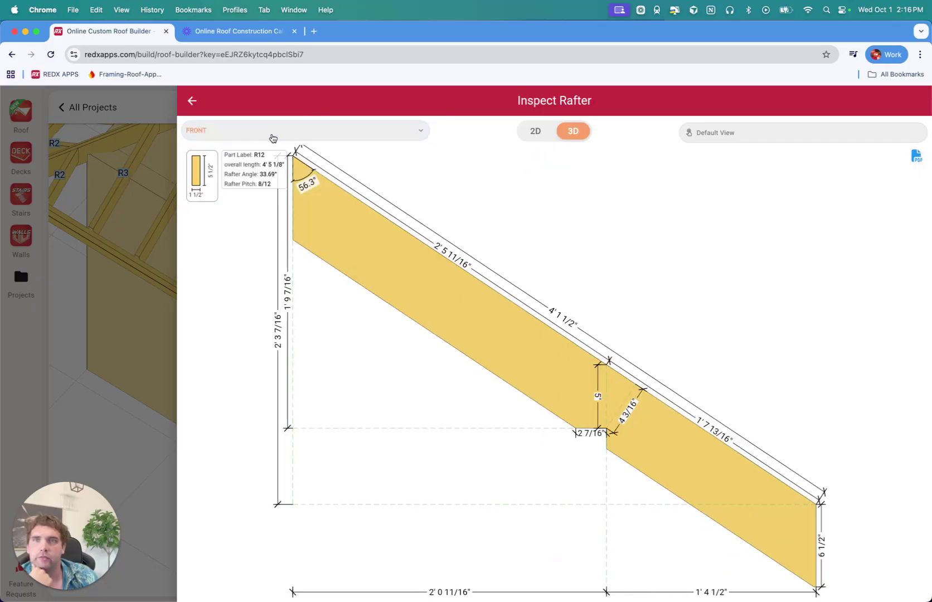
- Examine R12's birdsmouth, tail and upper plumb cut dimensions up close on the 3D rafter
{"action": "left_click_drag", "start_coordinate": [705, 322], "coordinate": [539, 238]}
{"action": "left_click_drag", "start_coordinate": [712, 377], "coordinate": [674, 288]}
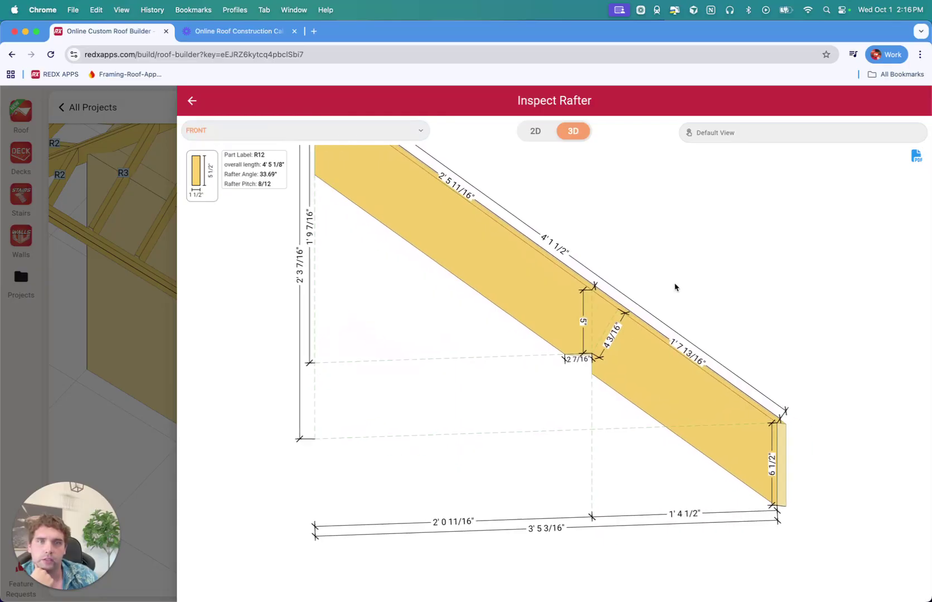
{"action": "left_click_drag", "start_coordinate": [695, 362], "coordinate": [670, 357]}
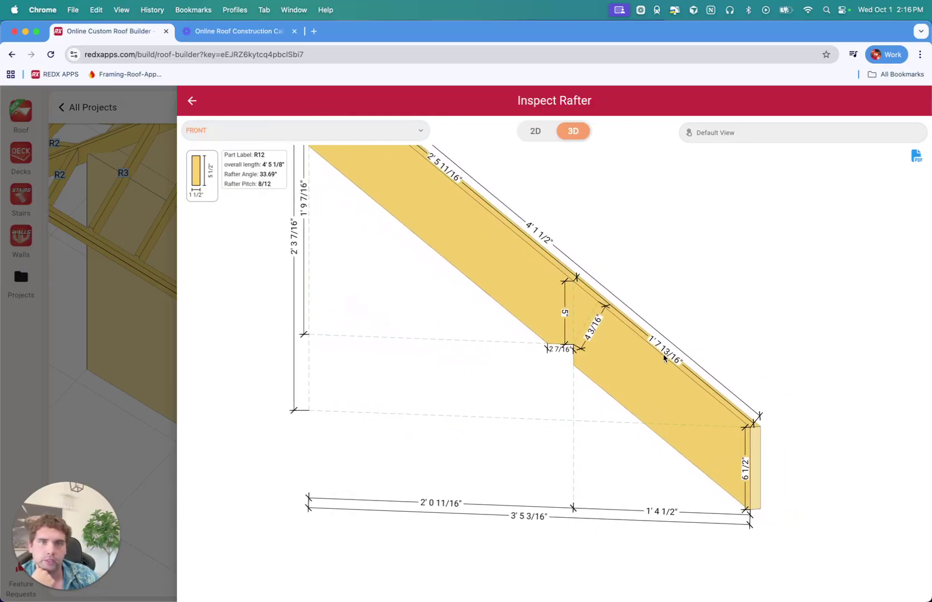
{"action": "scroll", "coordinate": [666, 358], "scroll_direction": "up", "scroll_amount": 5}
{"action": "scroll", "coordinate": [665, 357], "scroll_direction": "down", "scroll_amount": 5}
{"action": "left_click_drag", "start_coordinate": [486, 294], "coordinate": [587, 360]}
{"action": "scroll", "coordinate": [588, 348], "scroll_direction": "up", "scroll_amount": 6}
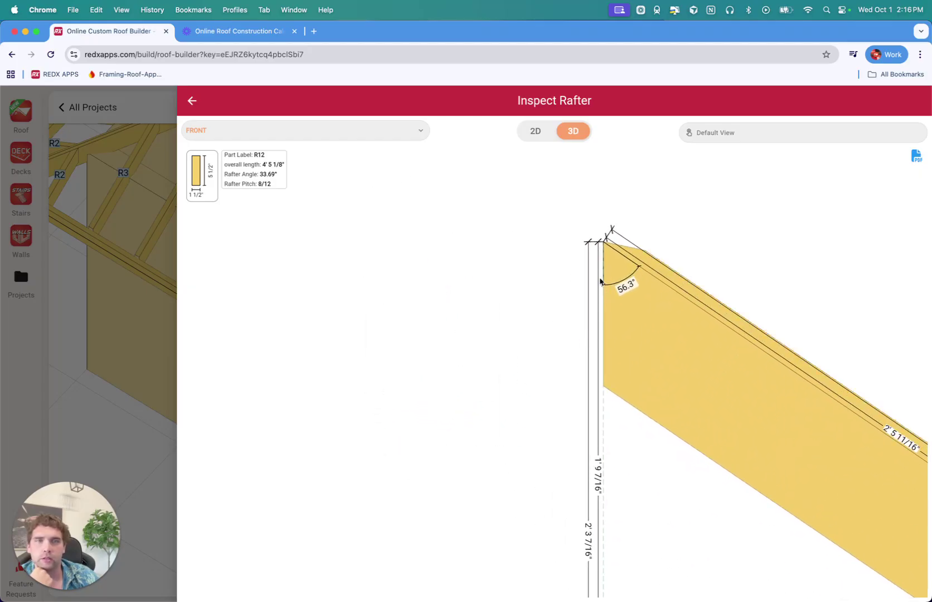
{"action": "mouse_move", "coordinate": [711, 301]}
{"action": "left_mouse_down"}
{"action": "mouse_move", "coordinate": [633, 298]}
{"action": "mouse_move", "coordinate": [701, 290]}
{"action": "left_mouse_up"}
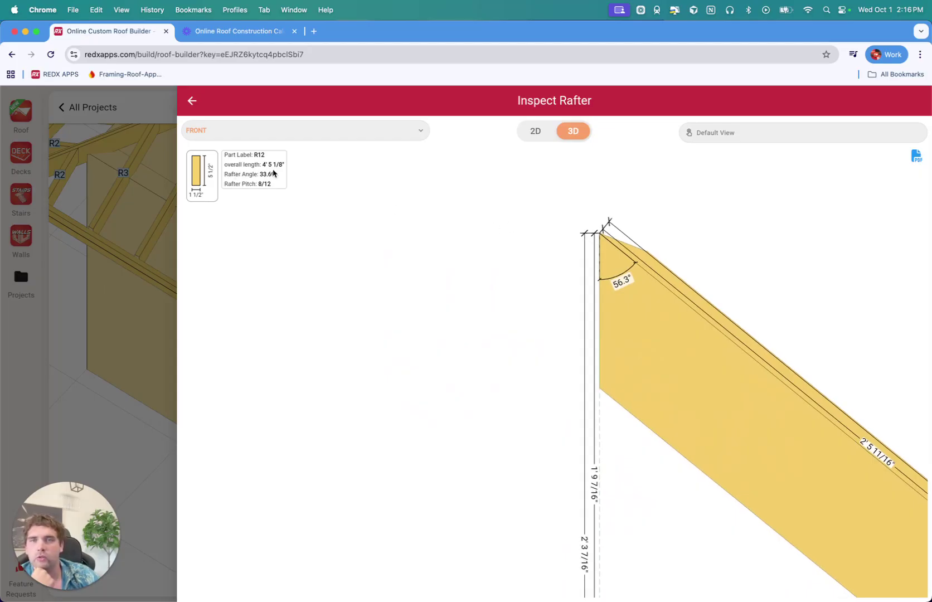
- Switch the R12 inspection to 2D and examine the dimensions and angle at its upper cut and birdsmouth
{"action": "left_click", "coordinate": [539, 135]}
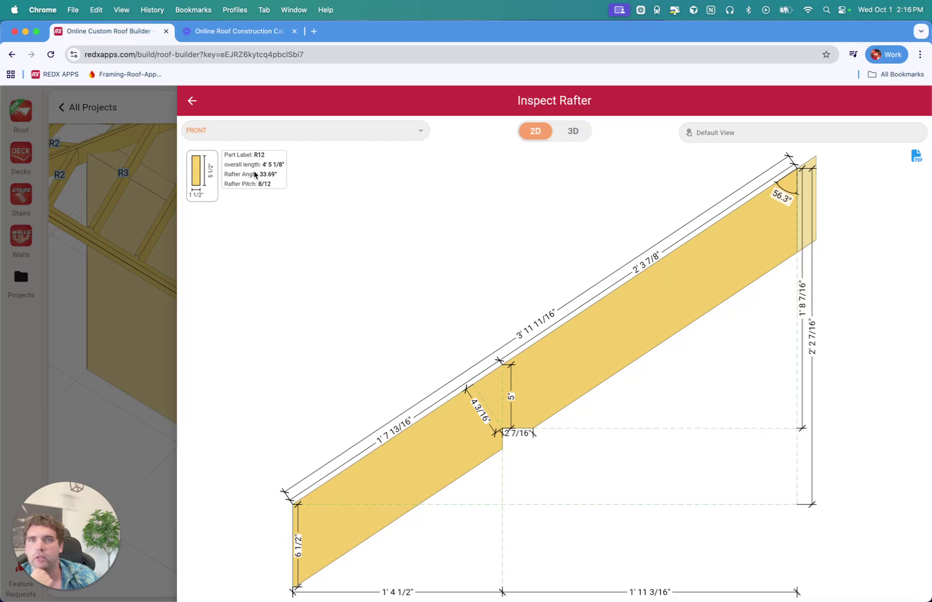
{"action": "scroll", "coordinate": [431, 454], "scroll_direction": "down", "scroll_amount": 2}
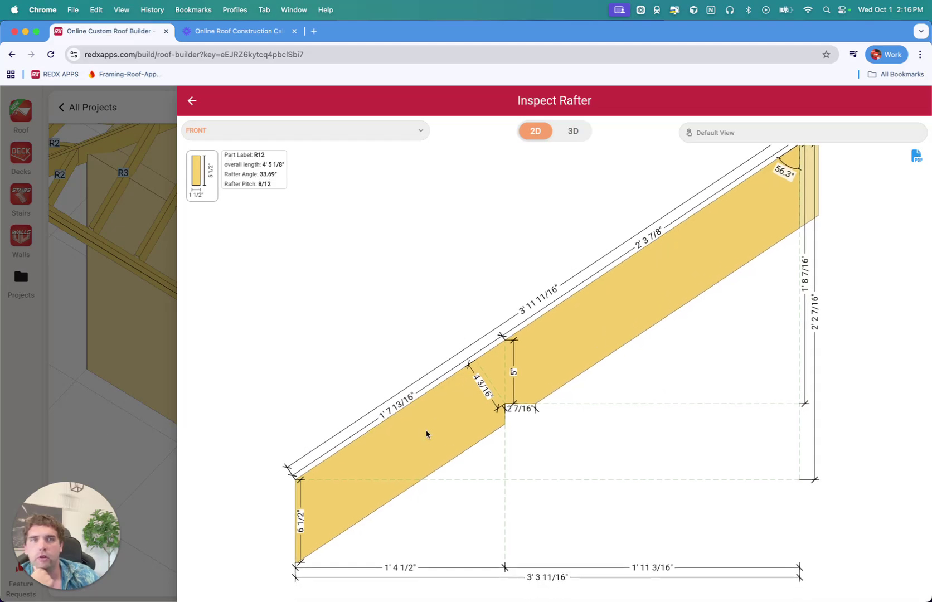
{"action": "scroll", "coordinate": [428, 428], "scroll_direction": "down", "scroll_amount": 4}
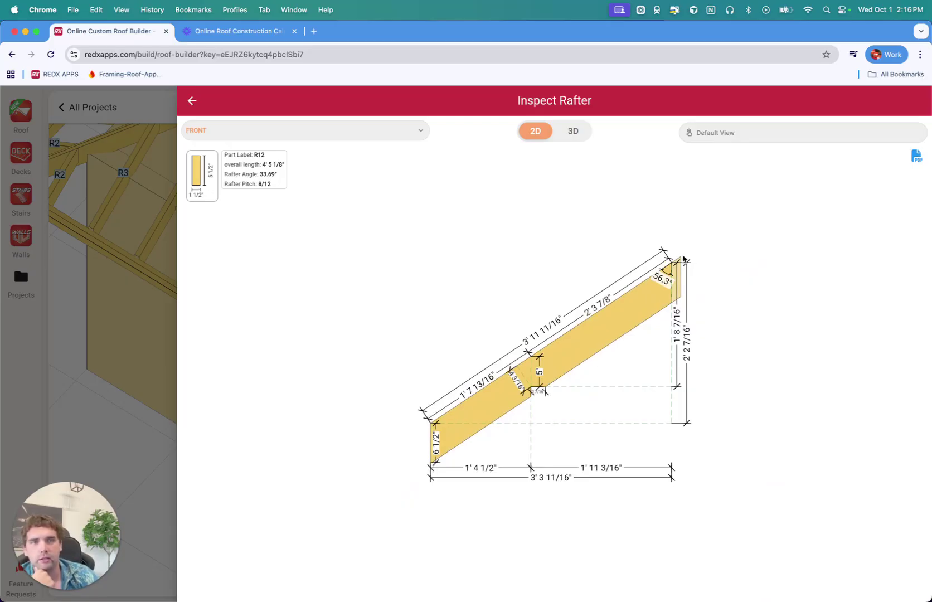
{"action": "scroll", "coordinate": [680, 303], "scroll_direction": "left", "scroll_amount": 2}
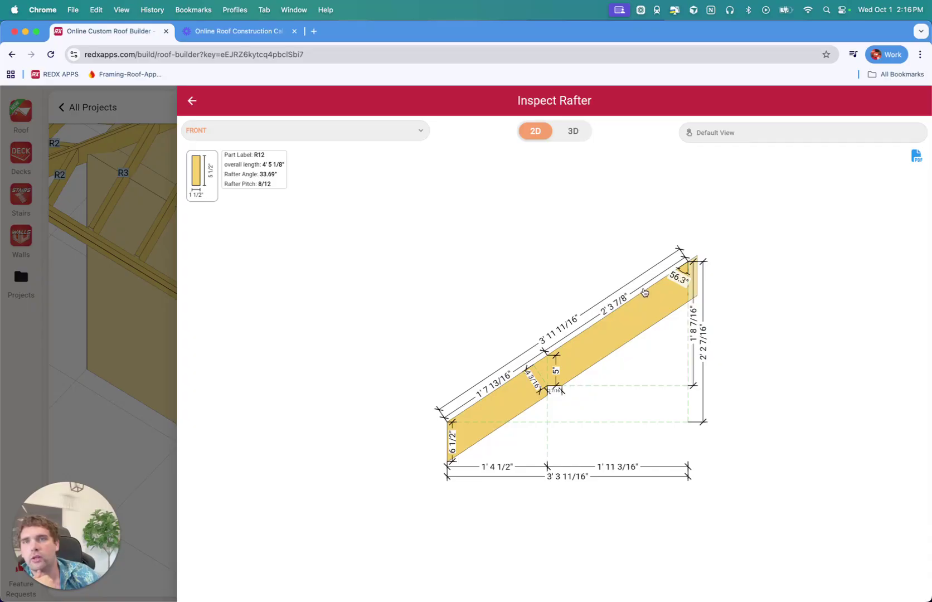
{"action": "scroll", "coordinate": [698, 287], "scroll_direction": "right", "scroll_amount": 3}
{"action": "scroll", "coordinate": [530, 298], "scroll_direction": "up", "scroll_amount": 5}
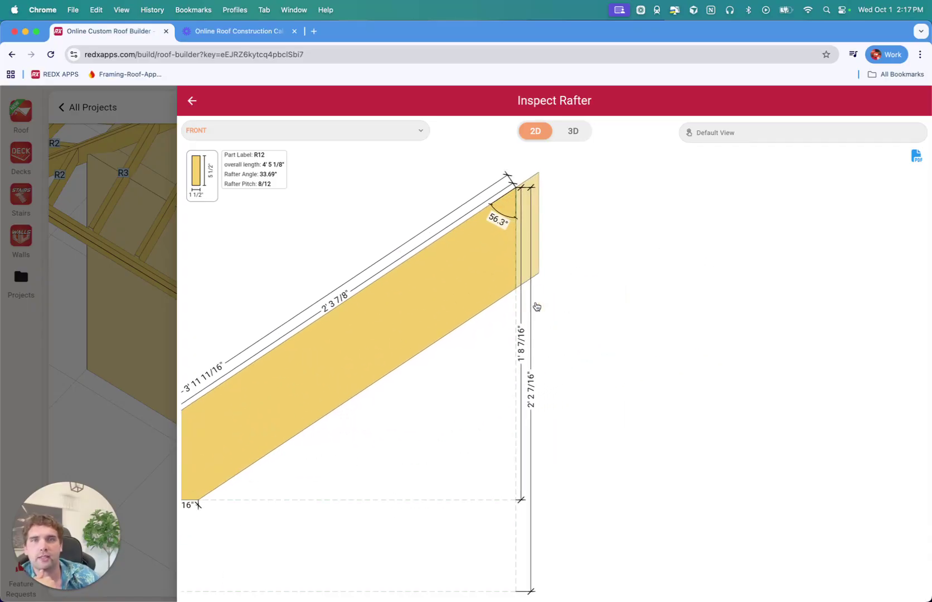
{"action": "scroll", "coordinate": [614, 443], "scroll_direction": "up", "scroll_amount": 2}
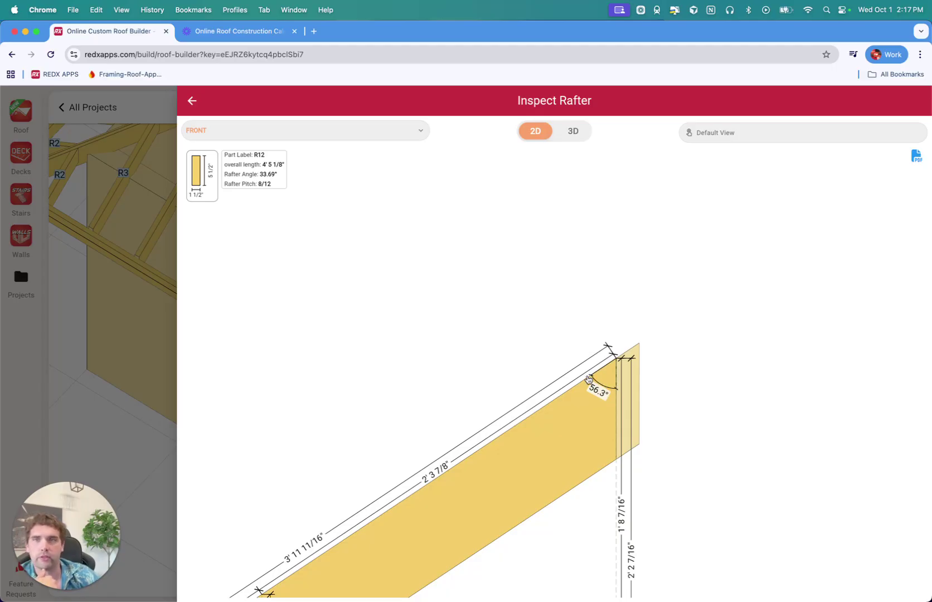
{"action": "scroll", "coordinate": [590, 377], "scroll_direction": "down", "scroll_amount": 4}
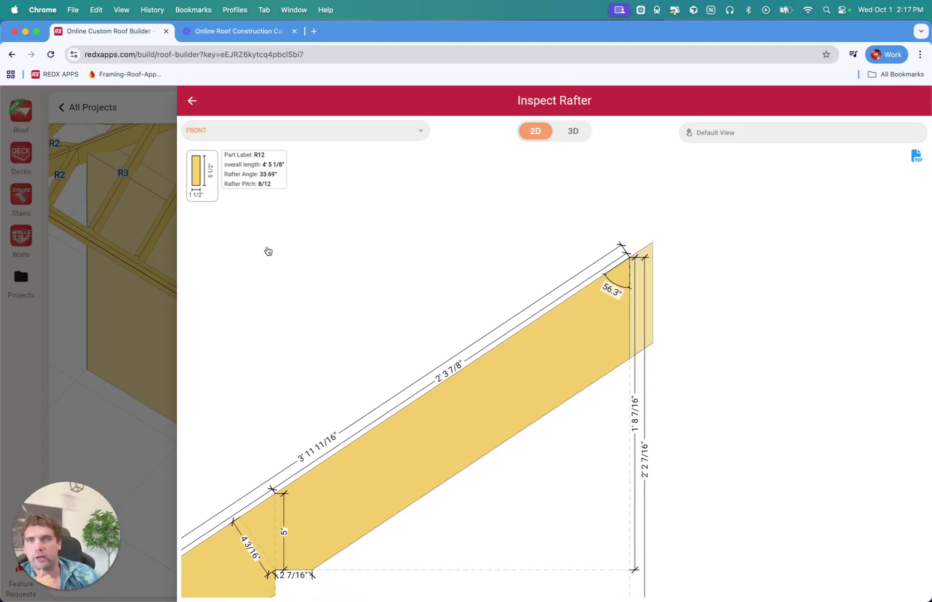
{"action": "left_click_drag", "start_coordinate": [266, 250], "coordinate": [388, 219]}
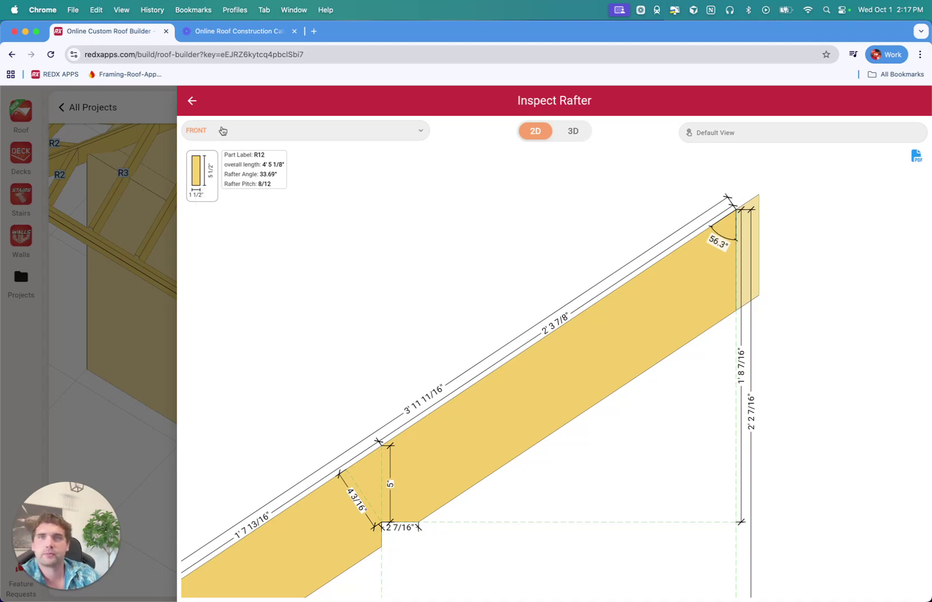
{"action": "scroll", "coordinate": [526, 233], "scroll_direction": "down", "scroll_amount": 3}
{"action": "scroll", "coordinate": [595, 338], "scroll_direction": "up", "scroll_amount": 3}
{"action": "scroll", "coordinate": [596, 324], "scroll_direction": "down", "scroll_amount": 6}
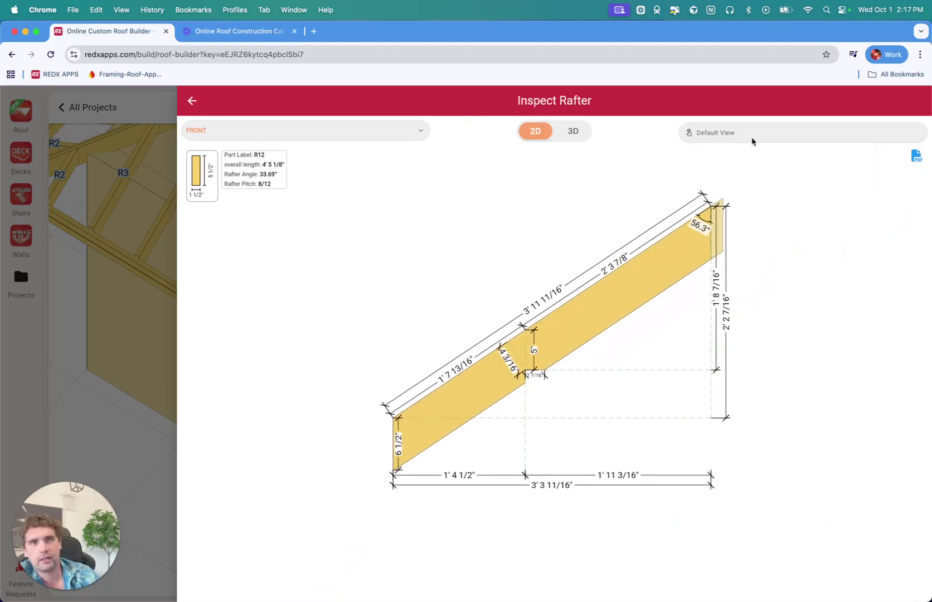
- Compare R12's Default View dimensions with its Rise Measurements in 2D, leaving the Rise Measurements shown
{"action": "left_click", "coordinate": [712, 143]}
{"action": "scroll", "coordinate": [701, 254], "scroll_direction": "down", "scroll_amount": 2}
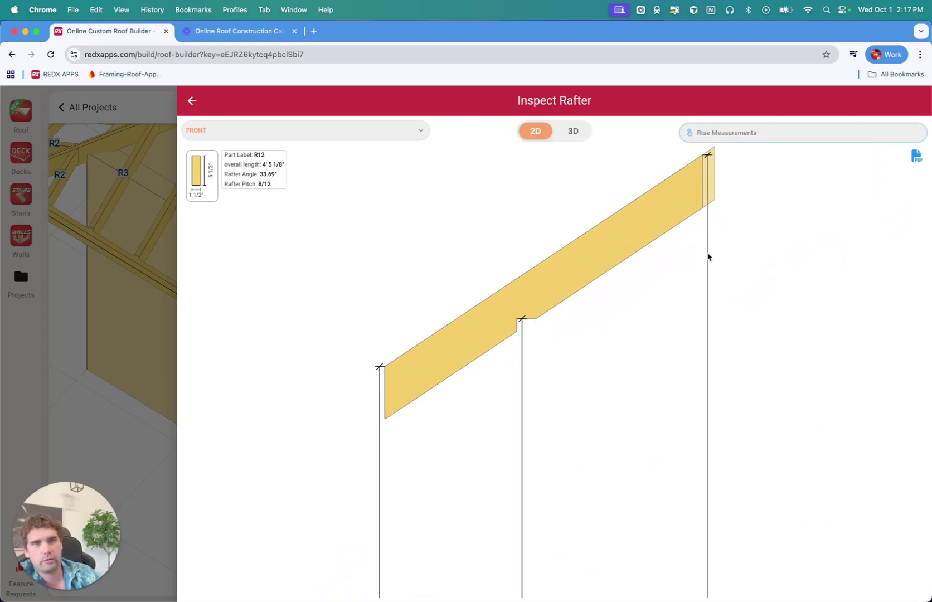
{"action": "left_click", "coordinate": [744, 134]}
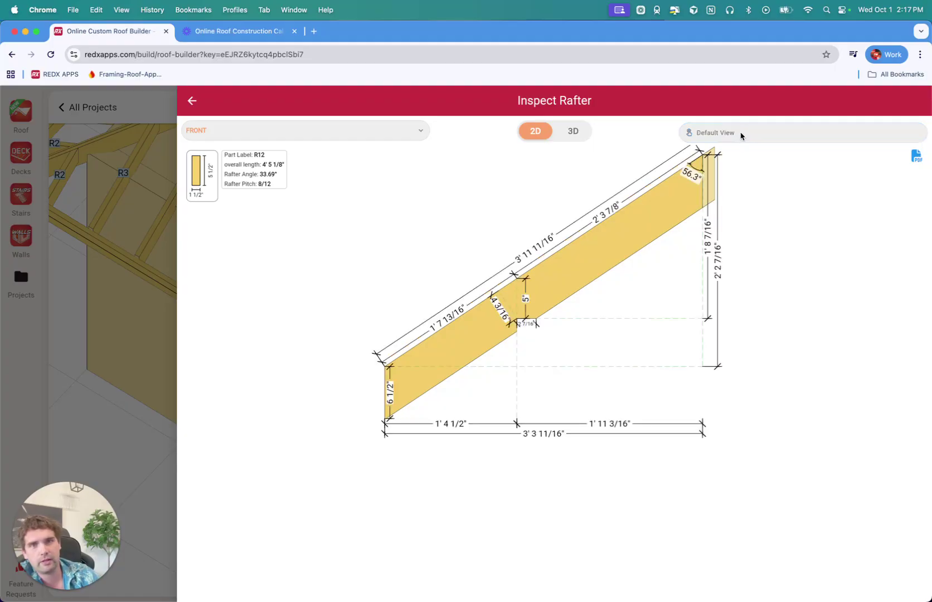
{"action": "scroll", "coordinate": [749, 235], "scroll_direction": "up", "scroll_amount": 1}
{"action": "left_click", "coordinate": [751, 138]}
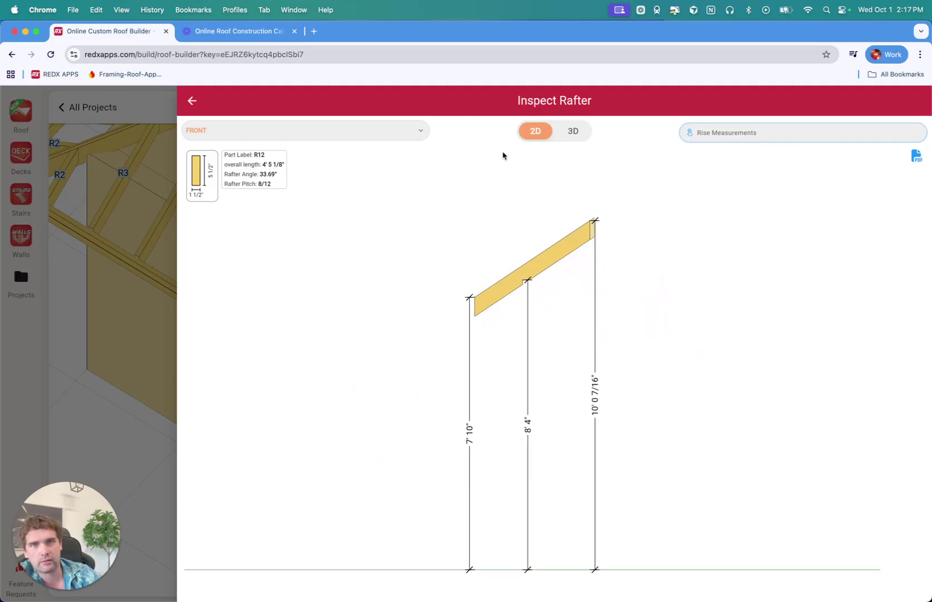
- View R12's Rise Measurements in 3D with the full heights down to the ground in frame
{"action": "left_click", "coordinate": [572, 134]}
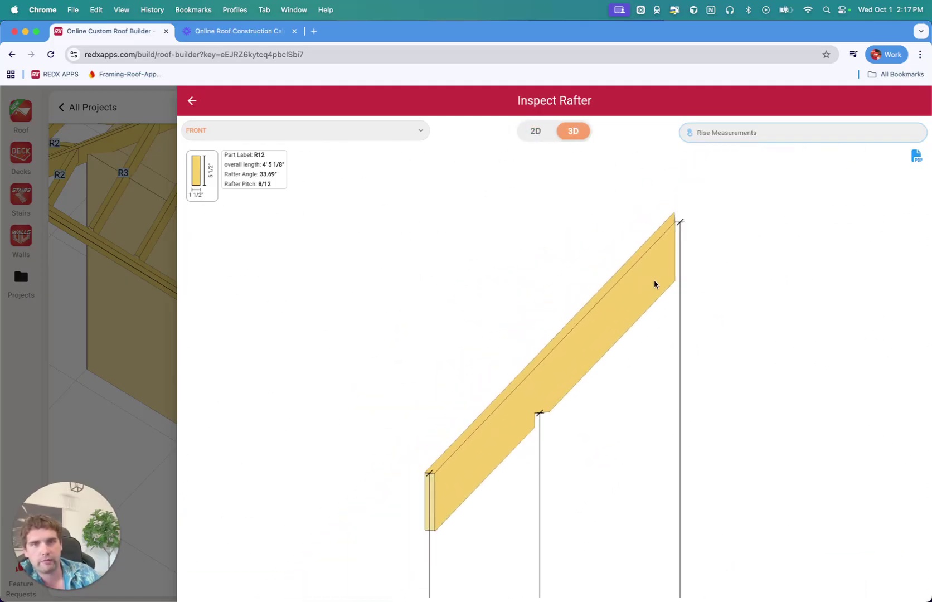
{"action": "scroll", "coordinate": [573, 384], "scroll_direction": "up", "scroll_amount": 5}
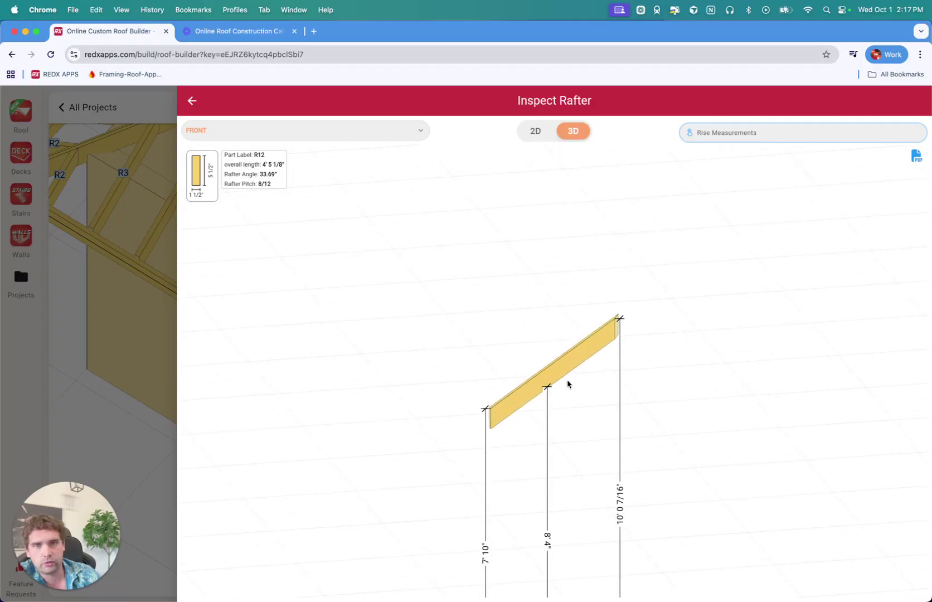
{"action": "right_click_drag", "start_coordinate": [568, 383], "coordinate": [540, 230]}
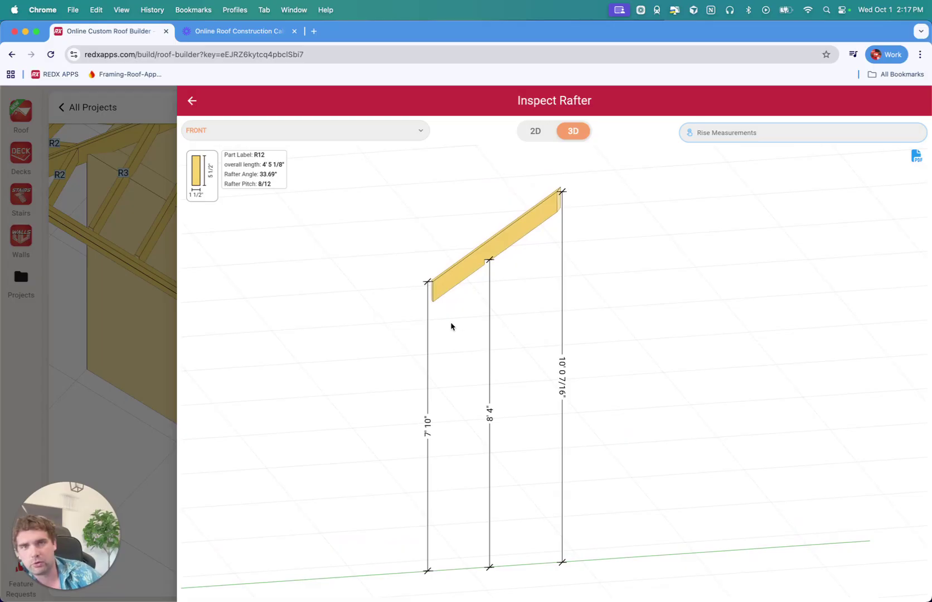
- Leave the rafter inspection and look at the roof framing from the F3 side
{"action": "left_click", "coordinate": [151, 291]}
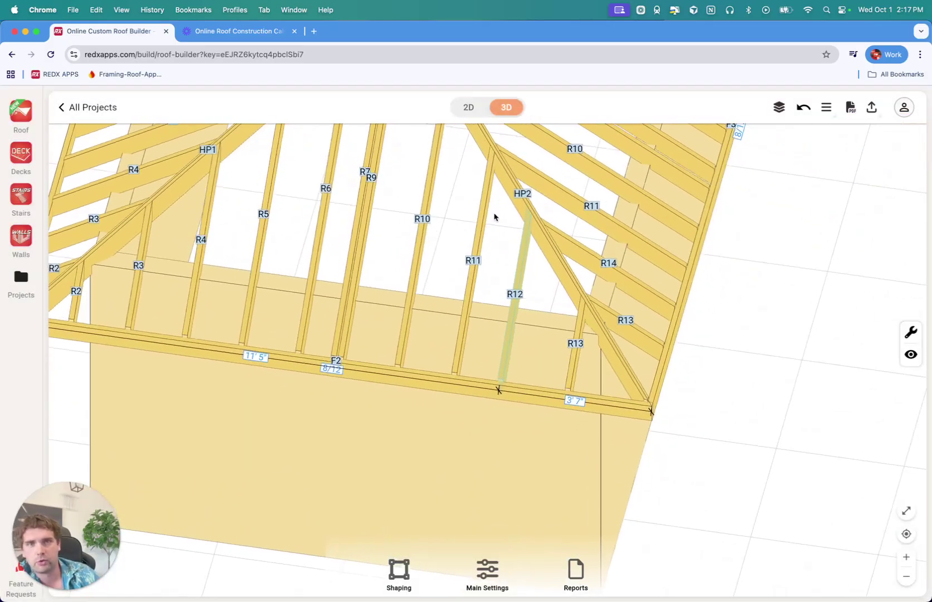
{"action": "left_click_drag", "start_coordinate": [452, 228], "coordinate": [364, 236]}
{"action": "left_click_drag", "start_coordinate": [457, 235], "coordinate": [425, 232]}
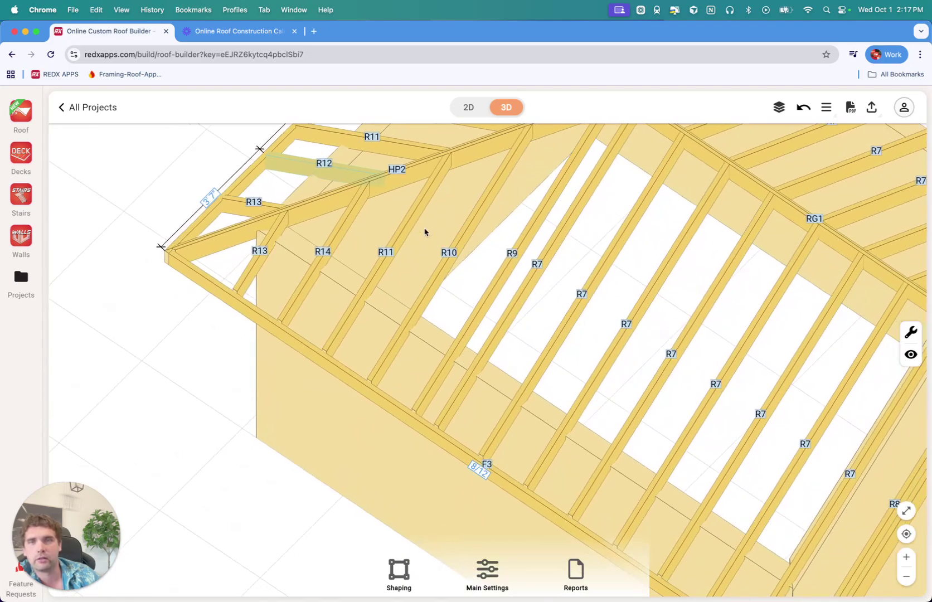
- Examine the ridge rafter's Intersections layout in 3D along its full length and from both faces, and leave the inspection
{"action": "left_click", "coordinate": [404, 181]}
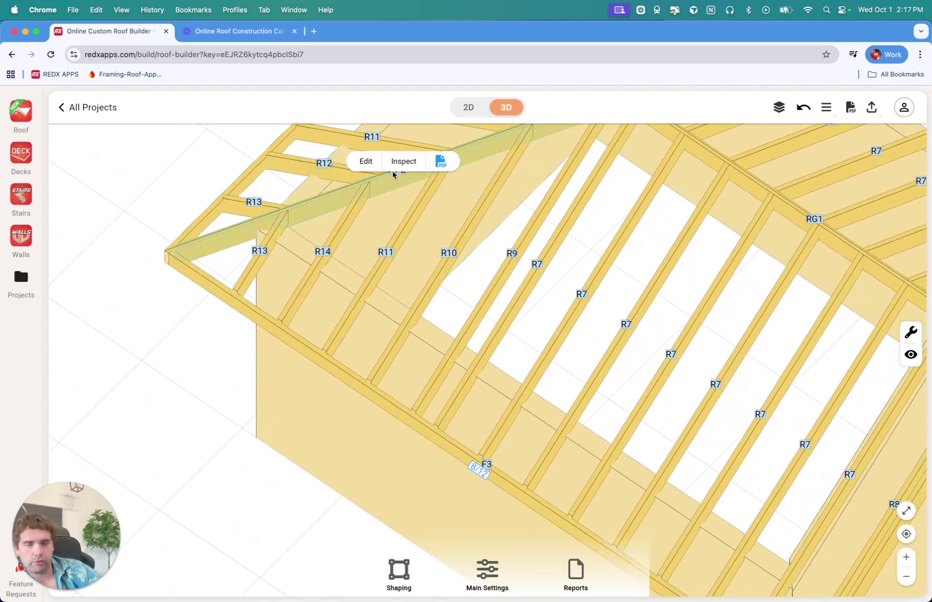
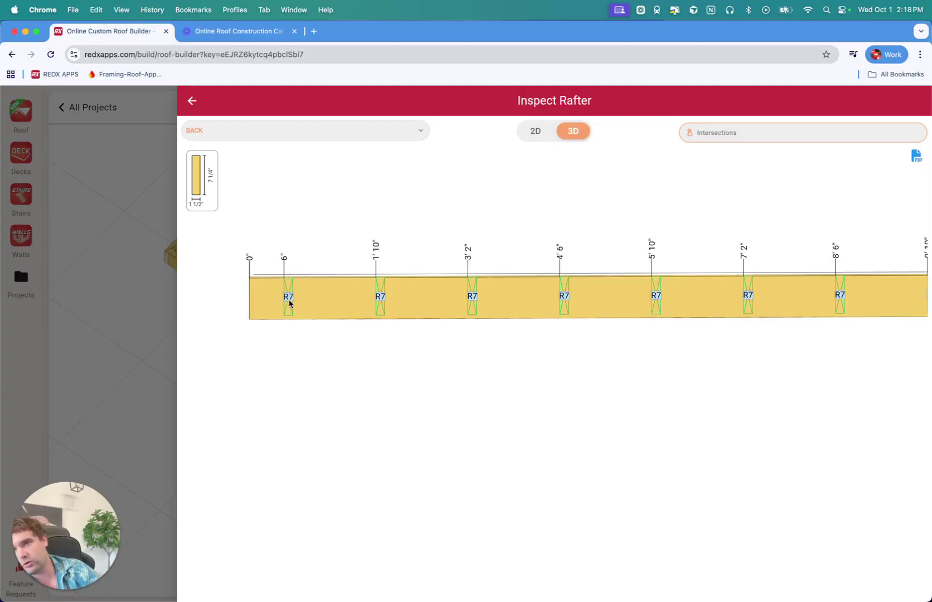
{"action": "left_click_drag", "start_coordinate": [427, 323], "coordinate": [497, 308]}
{"action": "scroll", "coordinate": [497, 305], "scroll_direction": "down", "scroll_amount": 5}
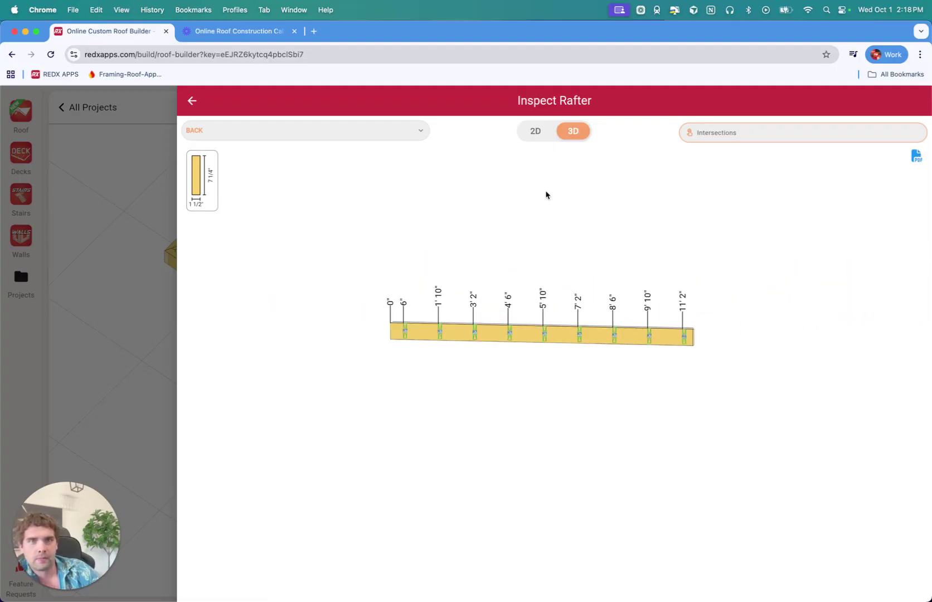
{"action": "left_click_drag", "start_coordinate": [697, 340], "coordinate": [535, 338]}
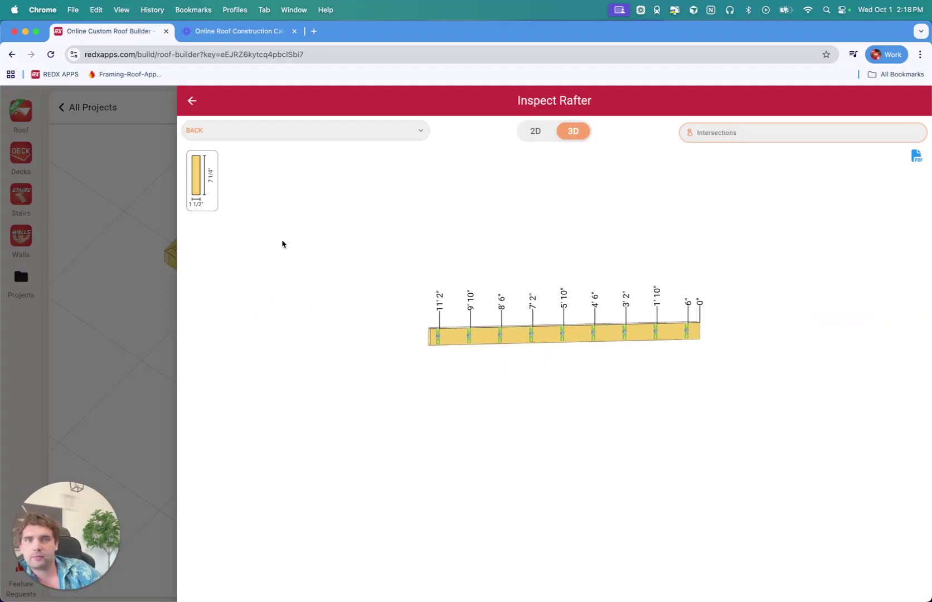
{"action": "left_click_drag", "start_coordinate": [282, 244], "coordinate": [168, 333]}
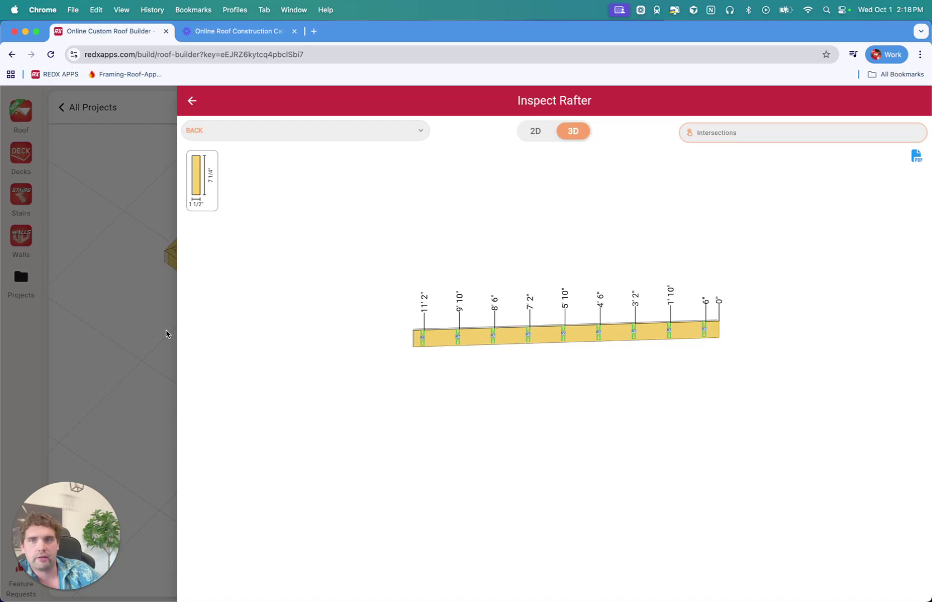
{"action": "left_click", "coordinate": [128, 316]}
- Inspect hip rafter HP2 in 2D, comparing its Default View, Rise Measurements and Intersections, and return to the model
{"action": "left_click", "coordinate": [310, 209]}
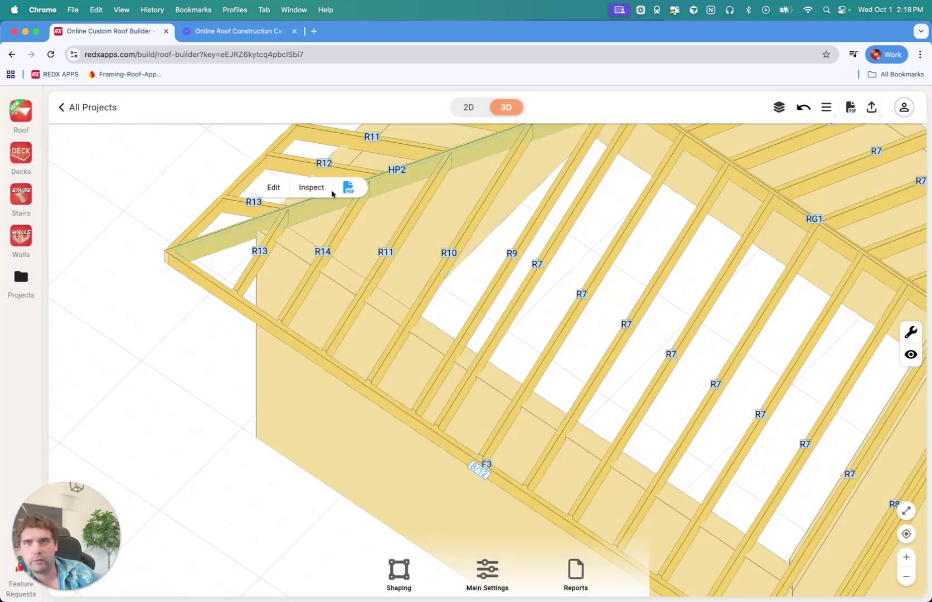
{"action": "left_click", "coordinate": [311, 188]}
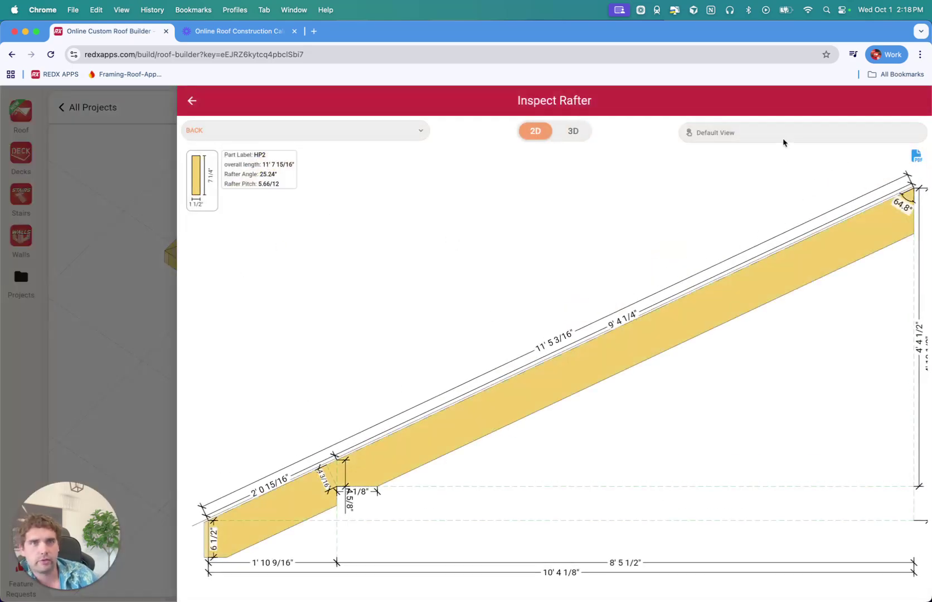
{"action": "left_click", "coordinate": [776, 131]}
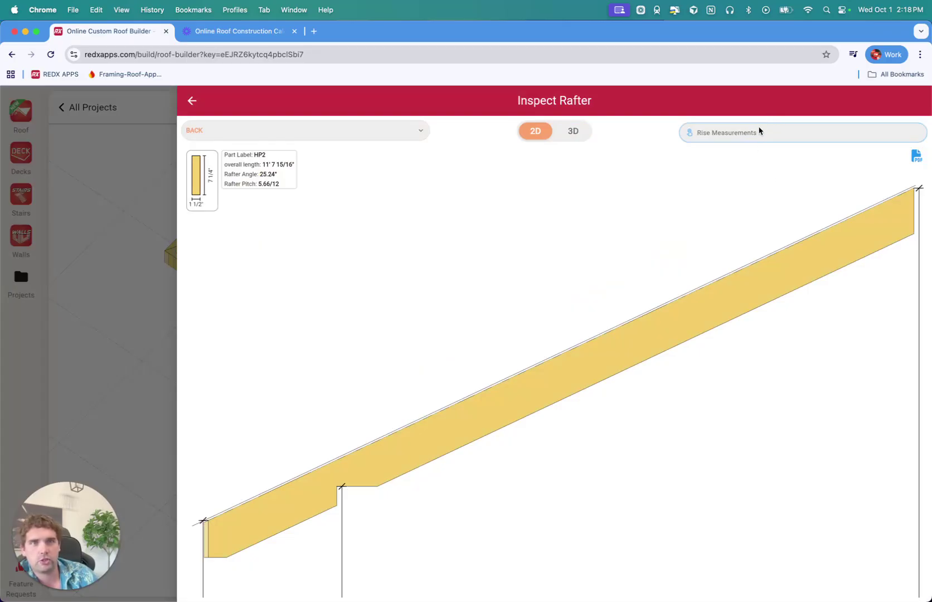
{"action": "left_click", "coordinate": [758, 134]}
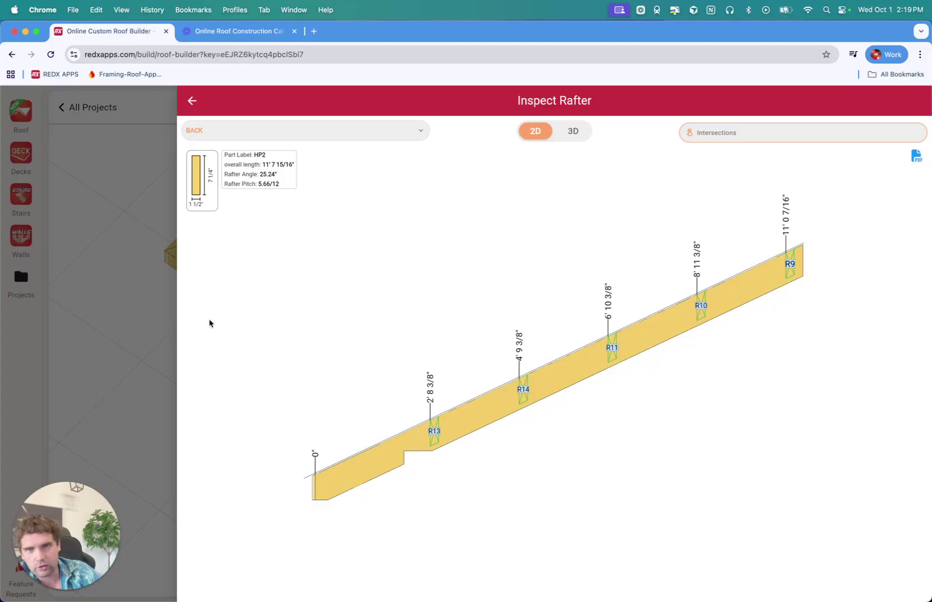
{"action": "left_click", "coordinate": [134, 372]}
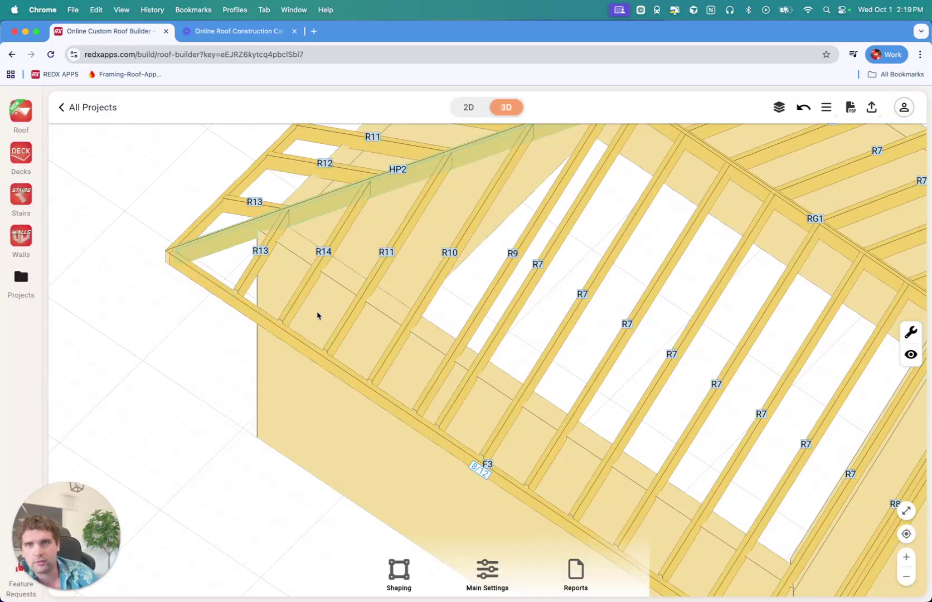
- Open the reports for the whole roof and review the material list, linear footage totals and first cut list sections
{"action": "scroll", "coordinate": [316, 315], "scroll_direction": "up", "scroll_amount": 5}
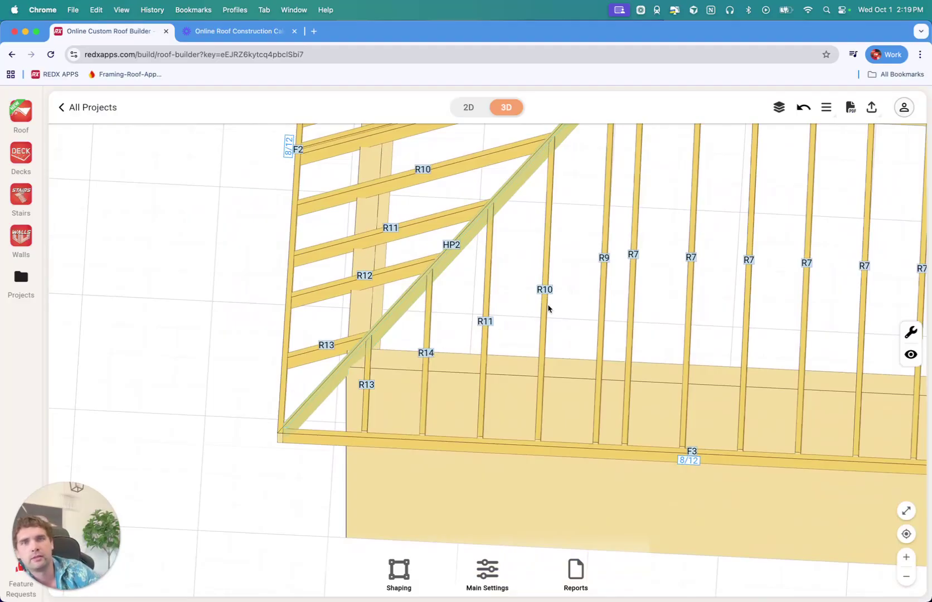
{"action": "scroll", "coordinate": [600, 244], "scroll_direction": "down", "scroll_amount": 8}
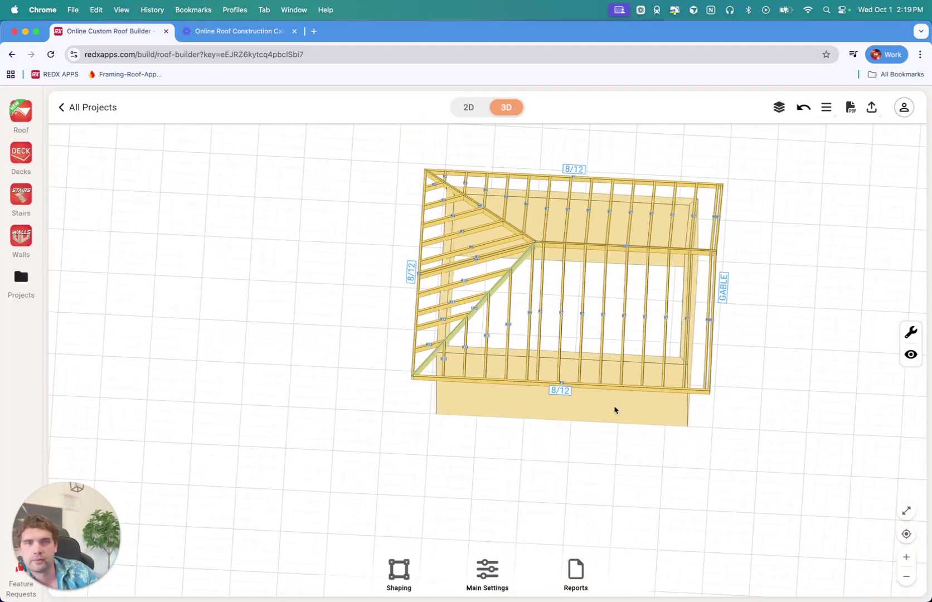
{"action": "scroll", "coordinate": [647, 391], "scroll_direction": "up", "scroll_amount": 6}
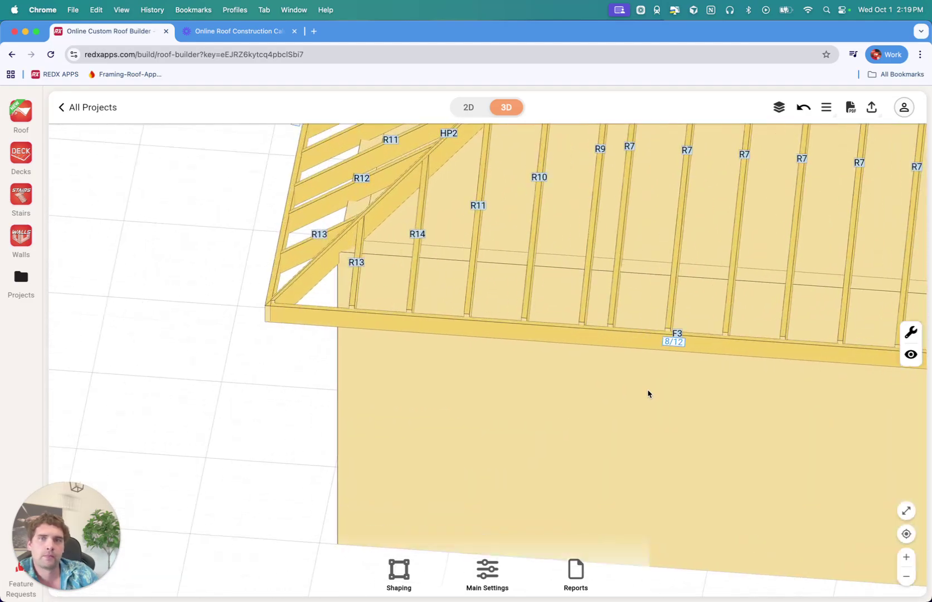
{"action": "scroll", "coordinate": [505, 475], "scroll_direction": "down", "scroll_amount": 6}
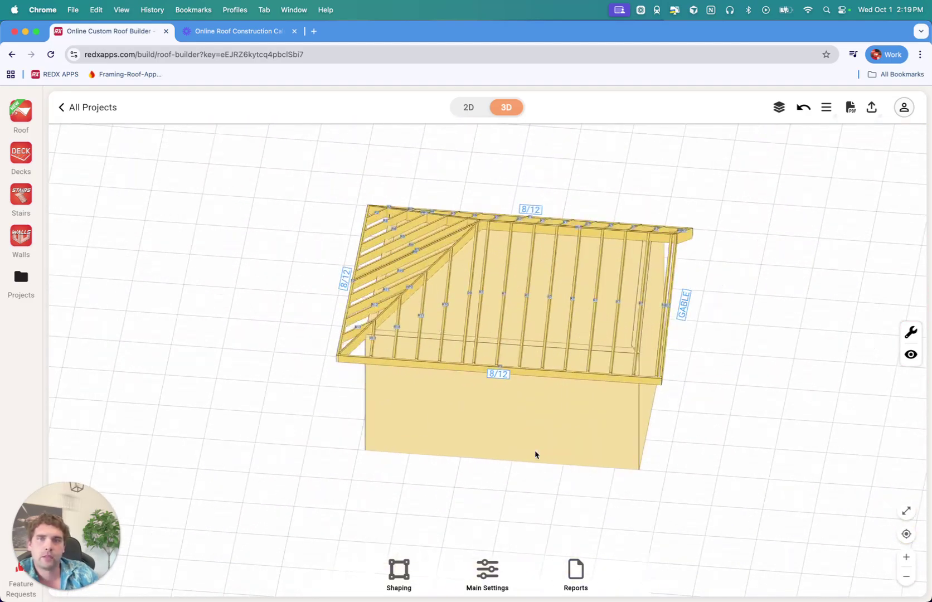
{"action": "left_click_drag", "start_coordinate": [537, 454], "coordinate": [482, 421]}
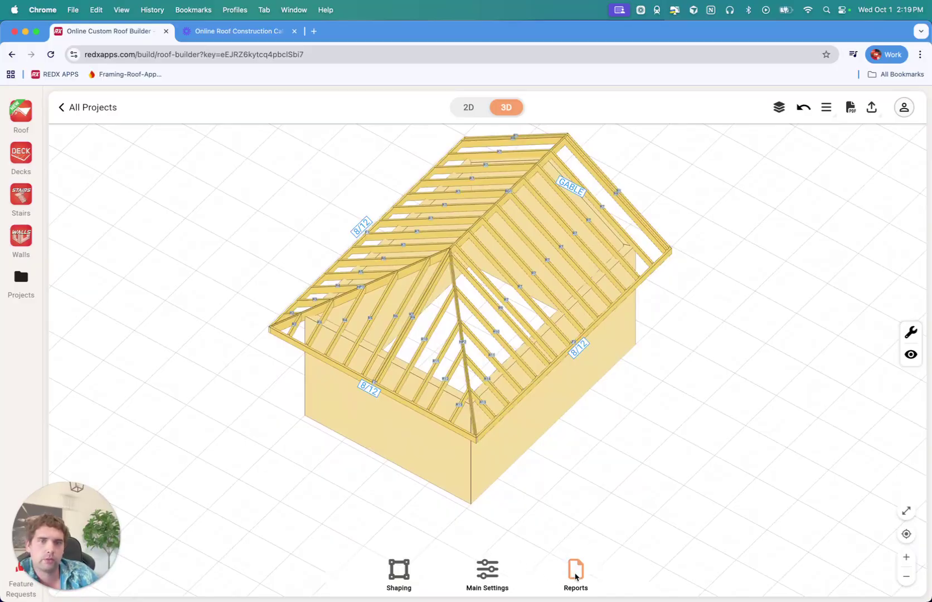
{"action": "left_click", "coordinate": [579, 569]}
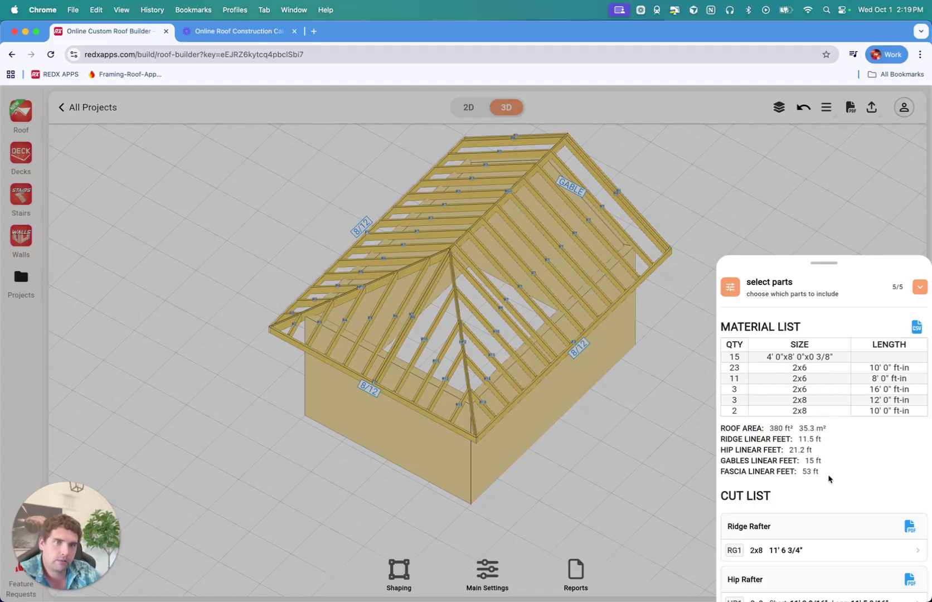
{"action": "scroll", "coordinate": [831, 479], "scroll_direction": "down", "scroll_amount": 1}
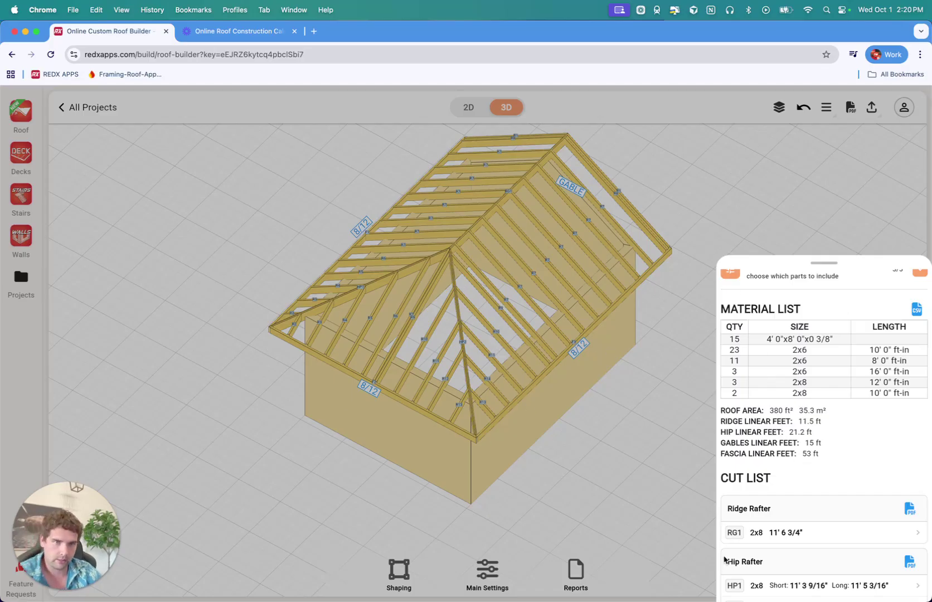
{"action": "scroll", "coordinate": [820, 514], "scroll_direction": "down", "scroll_amount": 5}
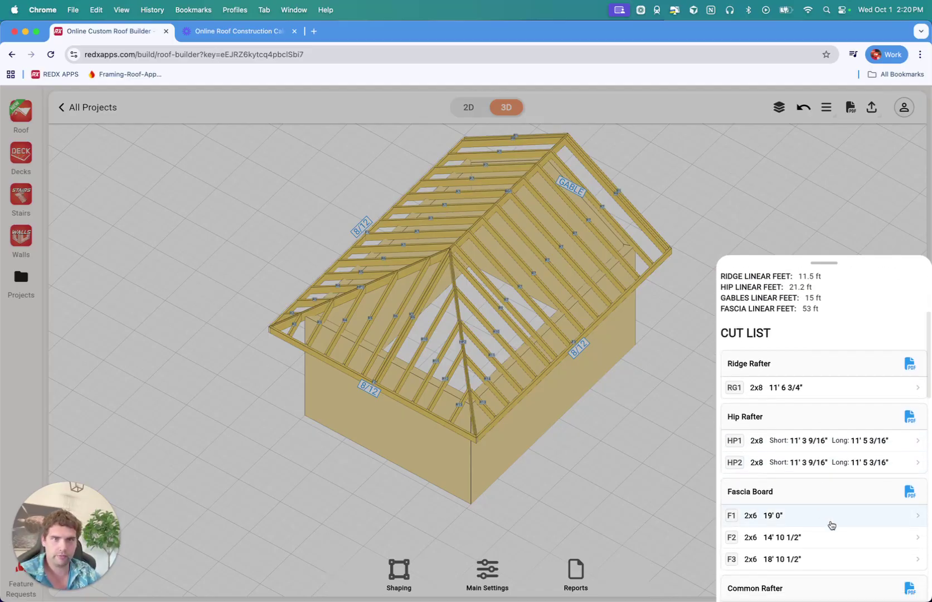
{"action": "scroll", "coordinate": [831, 525], "scroll_direction": "down", "scroll_amount": 3}
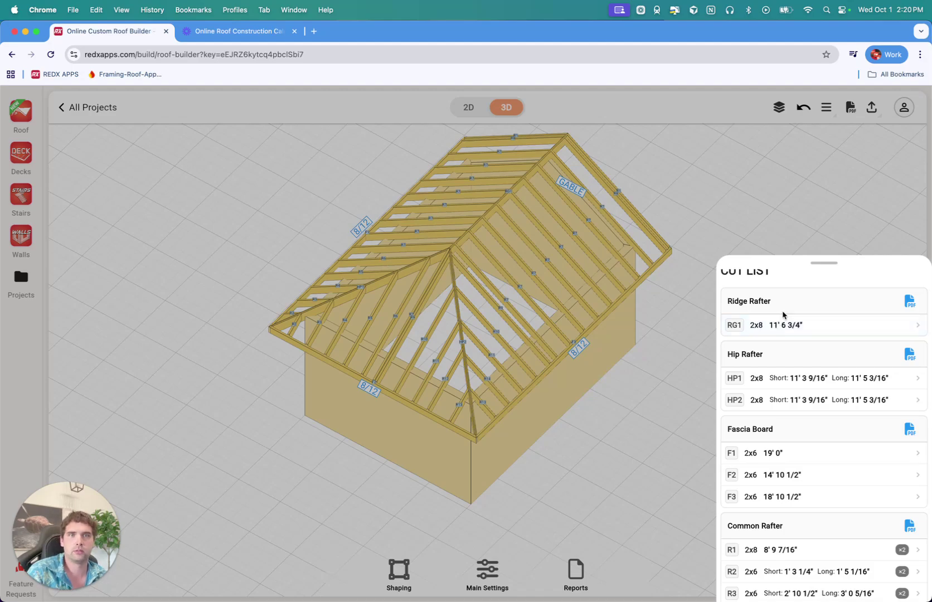
- Review the hip, fascia and common rafter entries in the cut list, and view common rafter R1's inspection from there
{"action": "scroll", "coordinate": [783, 315], "scroll_direction": "up", "scroll_amount": 1}
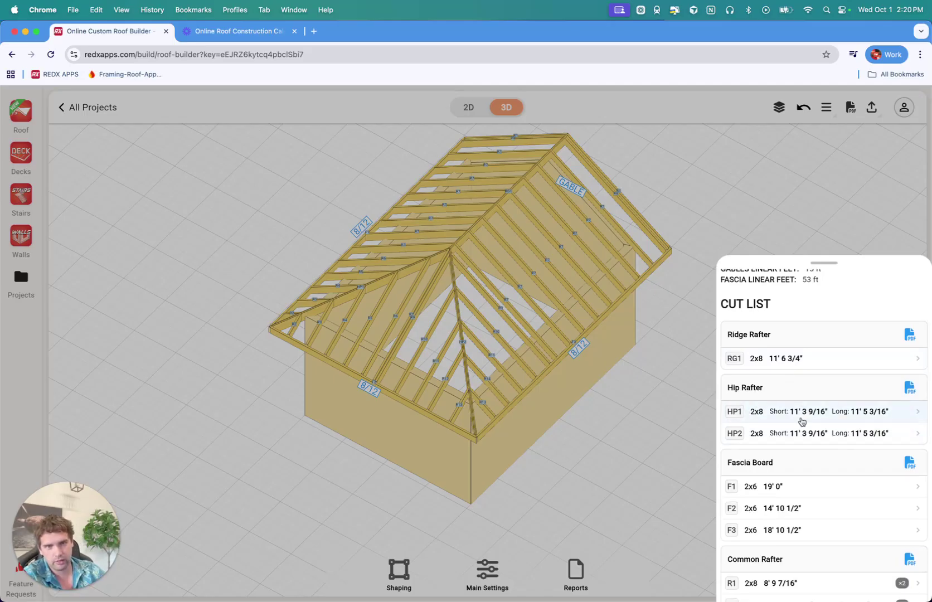
{"action": "scroll", "coordinate": [782, 392], "scroll_direction": "down", "scroll_amount": 3}
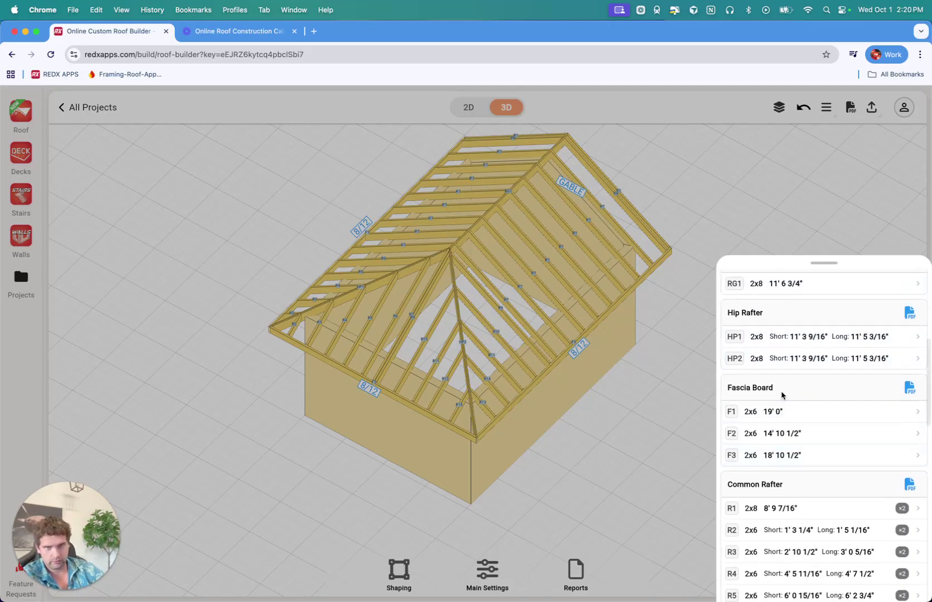
{"action": "scroll", "coordinate": [758, 396], "scroll_direction": "down", "scroll_amount": 4}
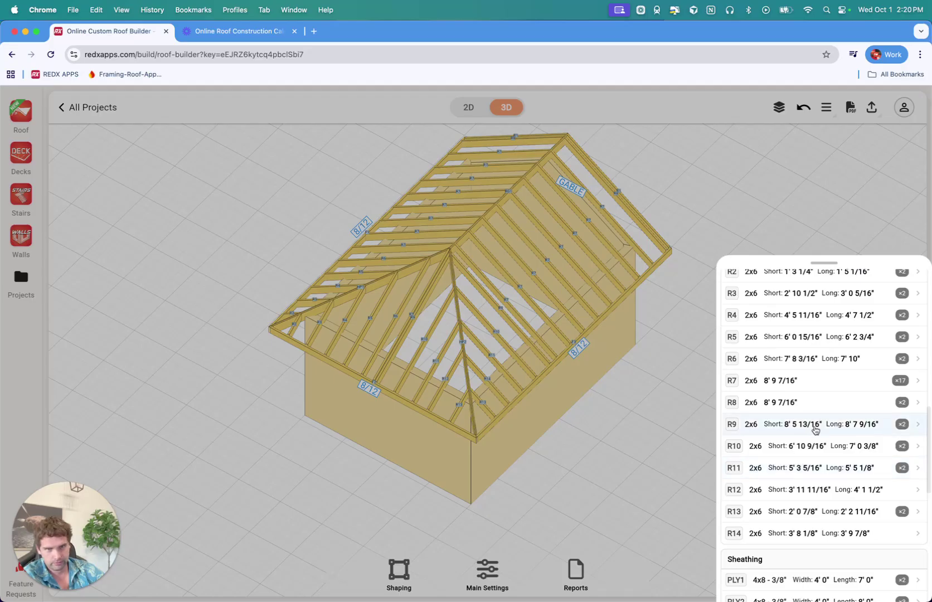
{"action": "scroll", "coordinate": [813, 366], "scroll_direction": "up", "scroll_amount": 2}
{"action": "left_click", "coordinate": [812, 356]}
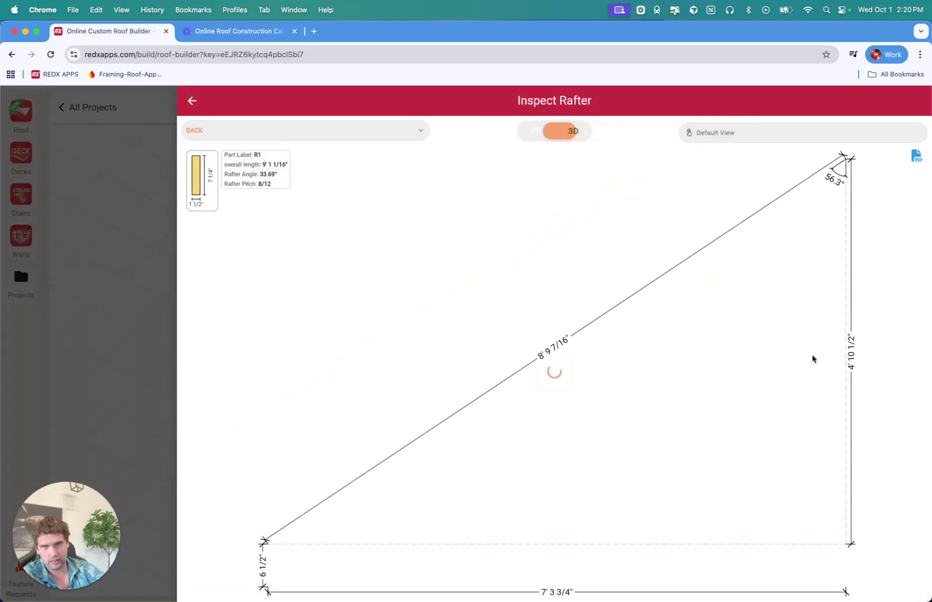
{"action": "left_click", "coordinate": [193, 101]}
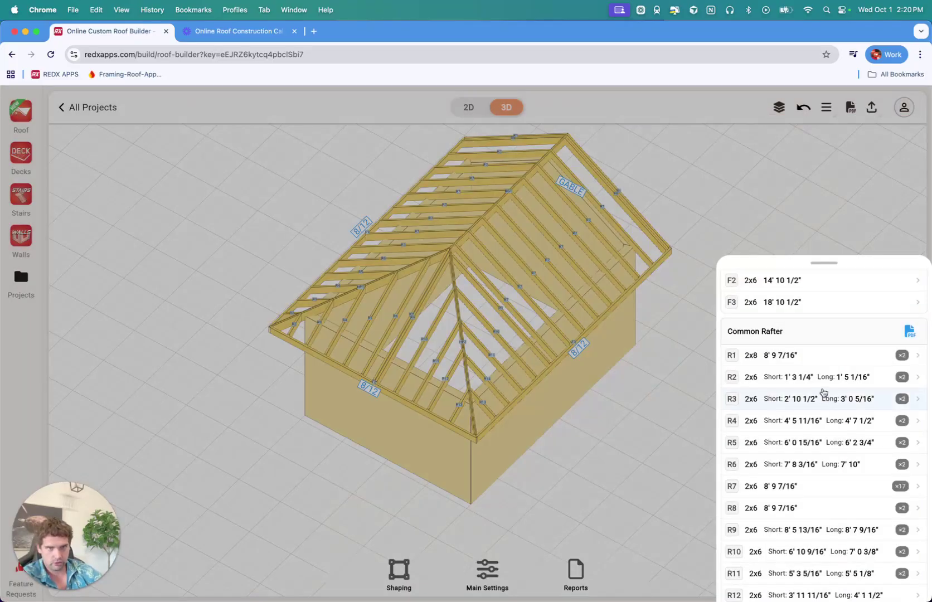
- Read through the cut list from the ridge rafter down to the last sheathing pieces, and close the reports
{"action": "scroll", "coordinate": [822, 390], "scroll_direction": "up", "scroll_amount": 3}
{"action": "scroll", "coordinate": [864, 430], "scroll_direction": "up", "scroll_amount": 2}
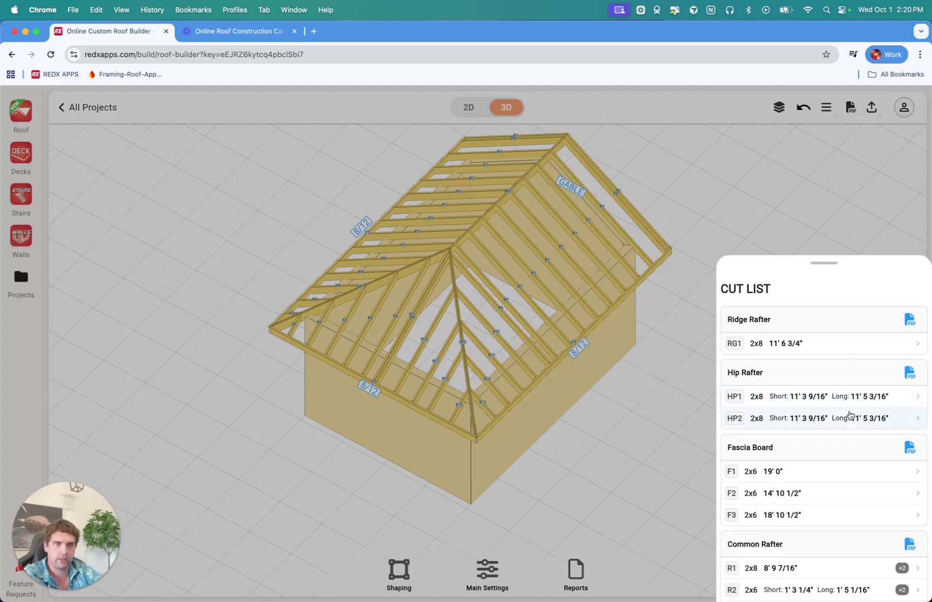
{"action": "scroll", "coordinate": [886, 520], "scroll_direction": "down", "scroll_amount": 3}
{"action": "scroll", "coordinate": [889, 515], "scroll_direction": "down", "scroll_amount": 5}
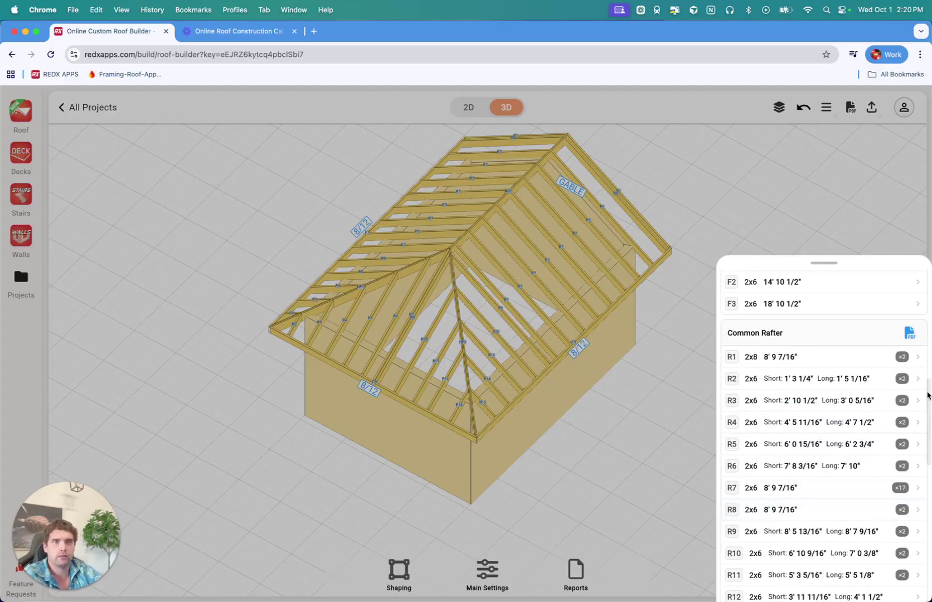
{"action": "scroll", "coordinate": [882, 467], "scroll_direction": "down", "scroll_amount": 15}
{"action": "scroll", "coordinate": [889, 529], "scroll_direction": "down", "scroll_amount": 3}
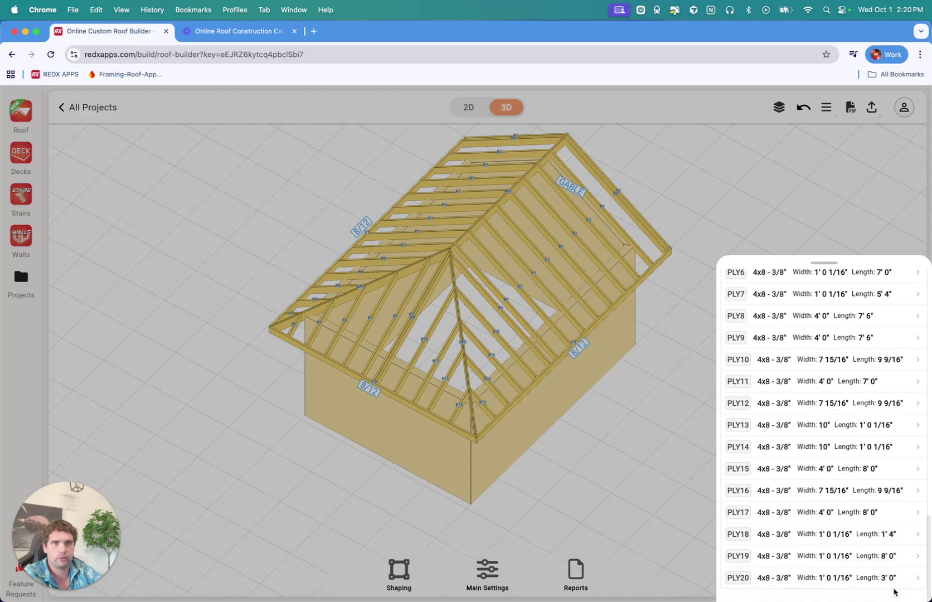
{"action": "scroll", "coordinate": [894, 589], "scroll_direction": "up", "scroll_amount": 10}
{"action": "scroll", "coordinate": [892, 589], "scroll_direction": "up", "scroll_amount": 2}
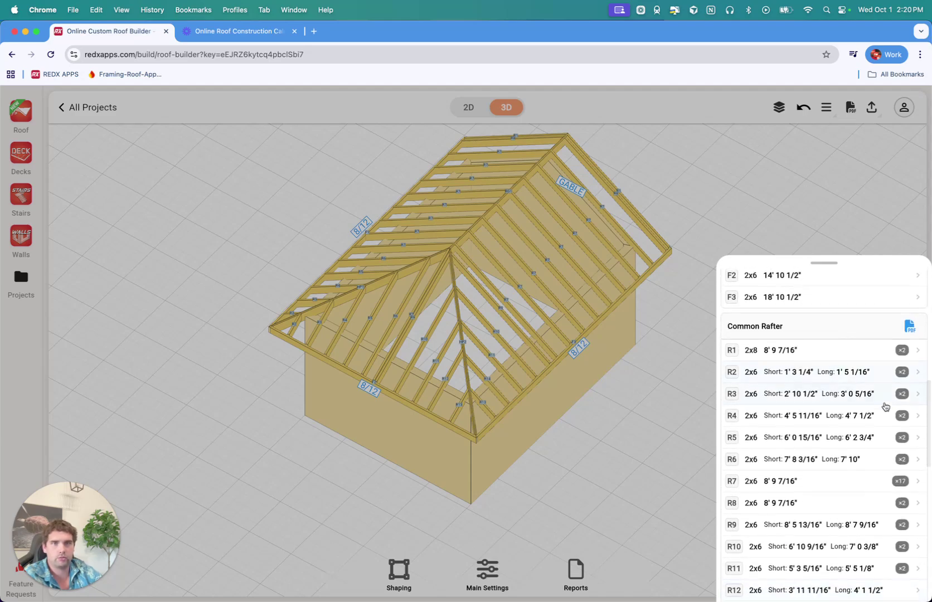
{"action": "scroll", "coordinate": [825, 312], "scroll_direction": "up", "scroll_amount": 5}
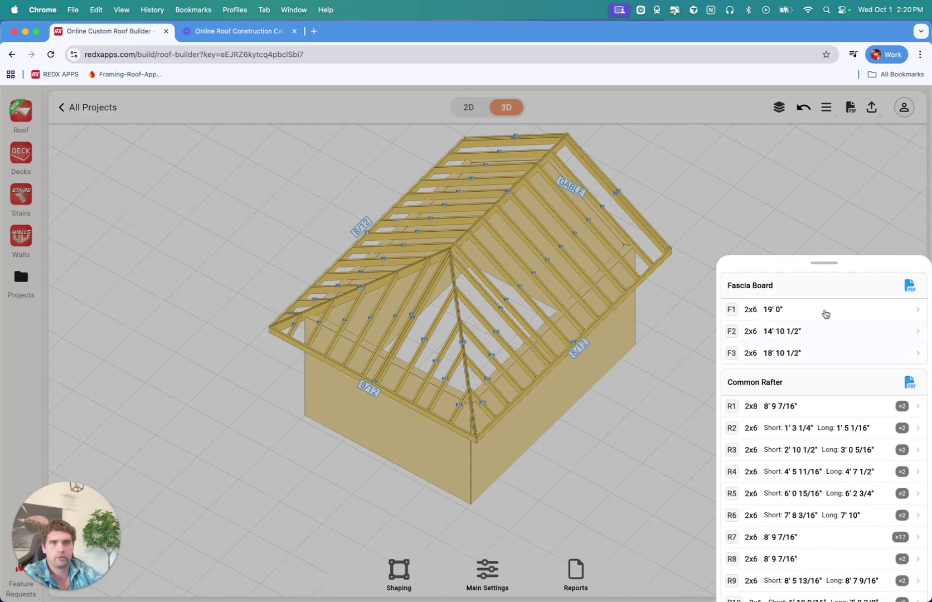
{"action": "left_click", "coordinate": [697, 217]}
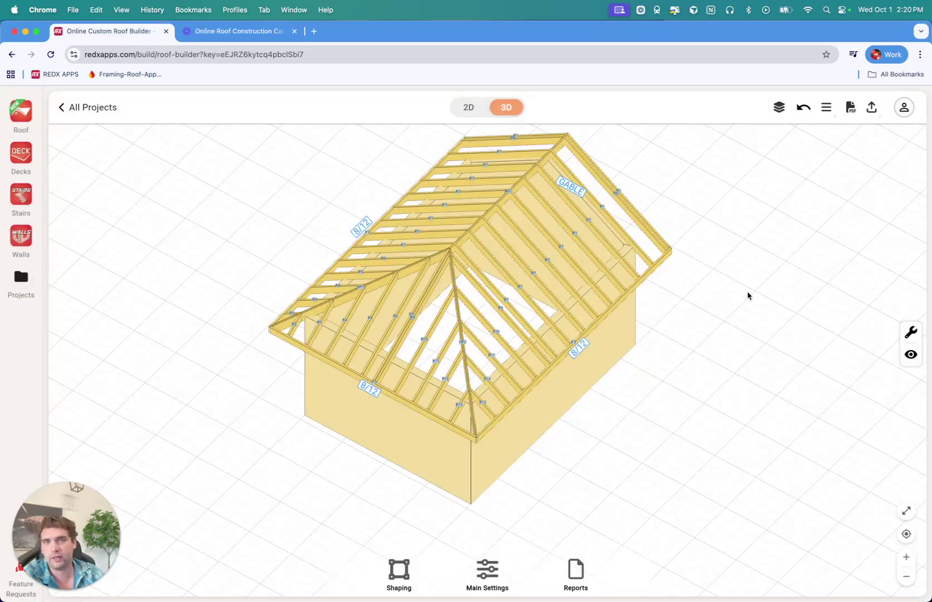
- Preview the roof plans as a PDF and set the perspective page's view to Front Right
{"action": "left_click_drag", "start_coordinate": [747, 295], "coordinate": [695, 298]}
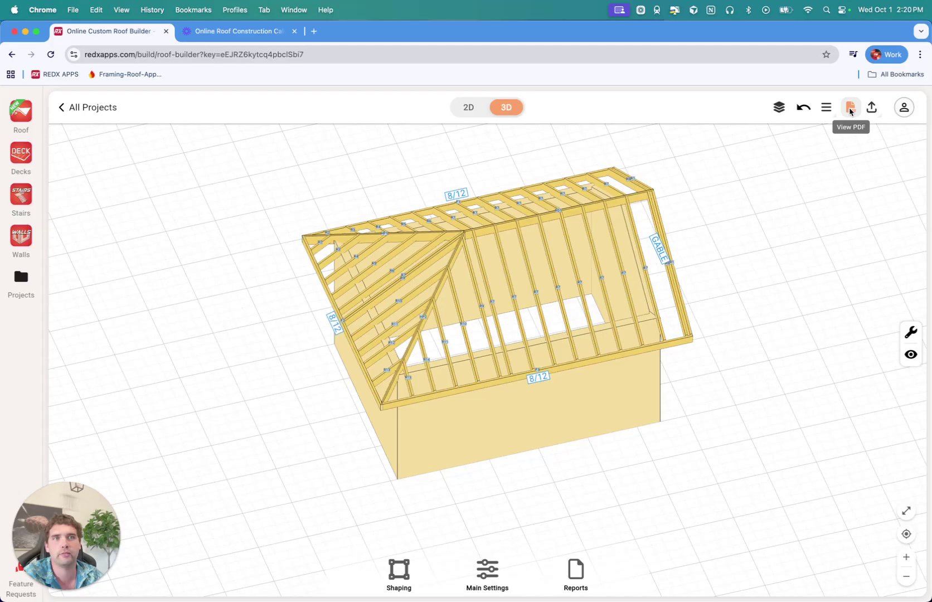
{"action": "left_click", "coordinate": [850, 109]}
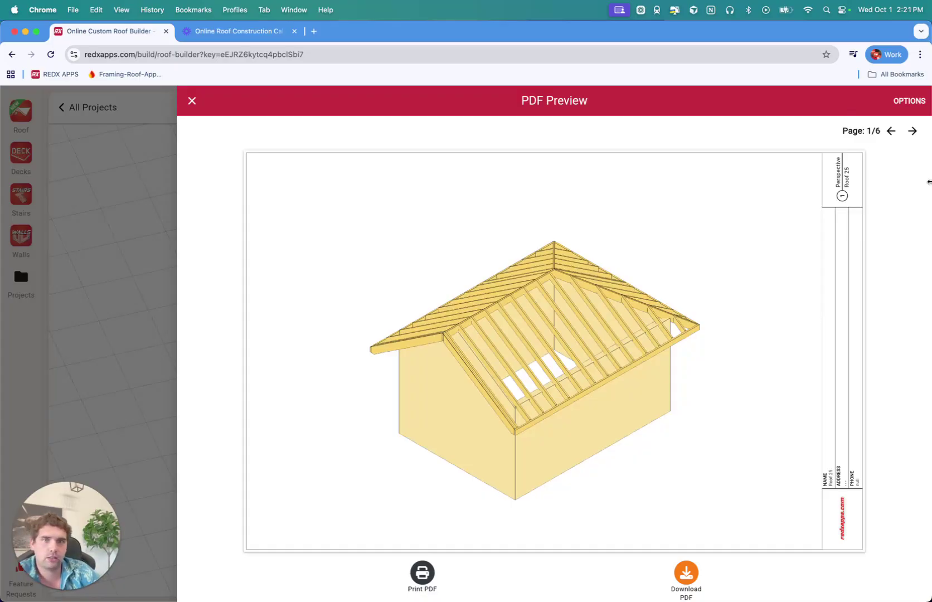
{"action": "left_click", "coordinate": [910, 101]}
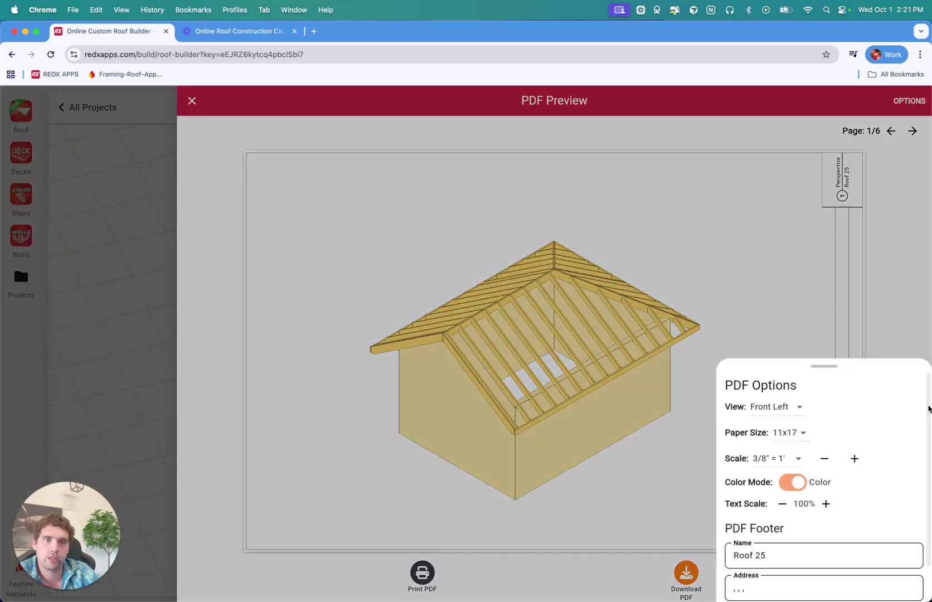
{"action": "left_click", "coordinate": [792, 408]}
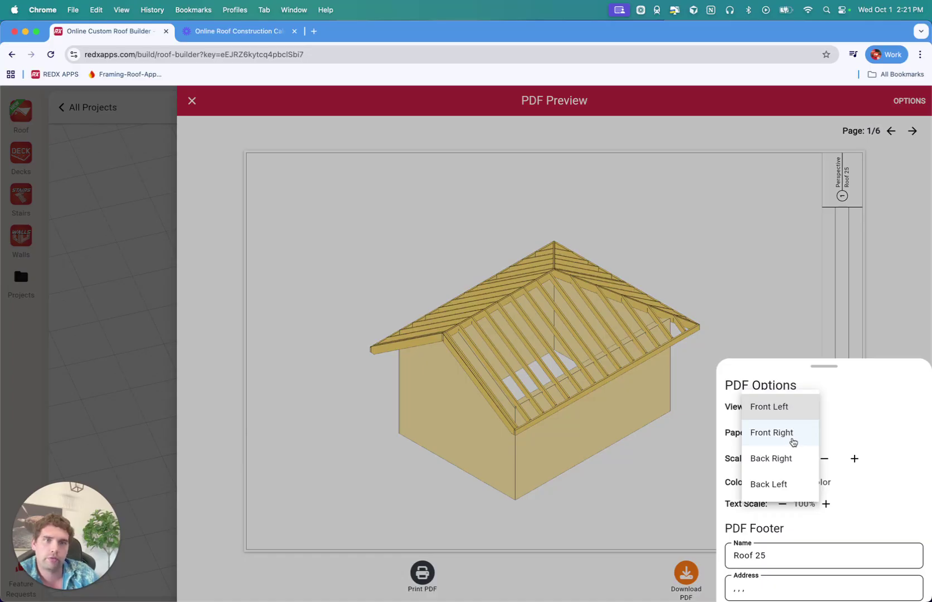
{"action": "left_click", "coordinate": [792, 441]}
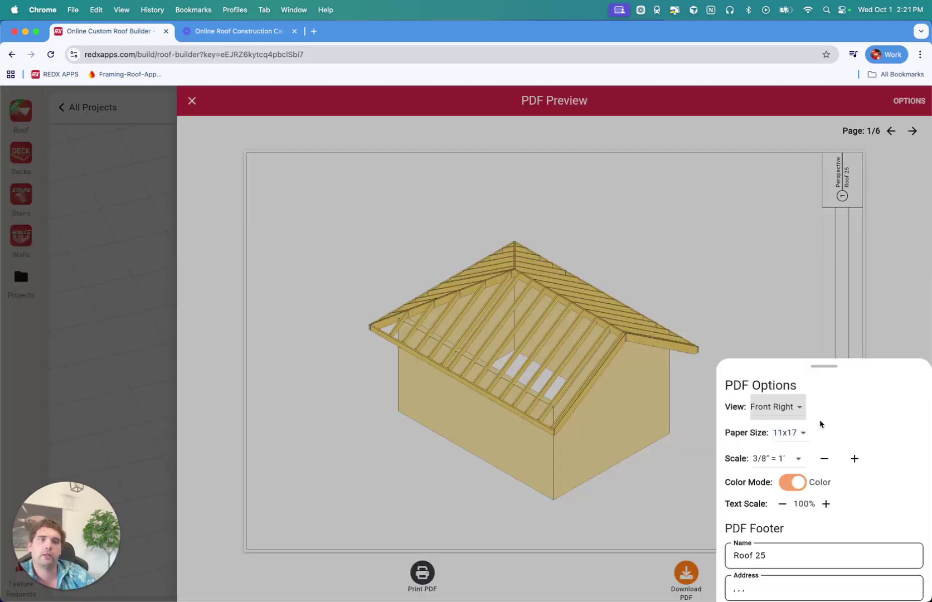
- Review the perspective page's PDF options, including paper size, scale, color mode, text scale and the footer fields
{"action": "left_click", "coordinate": [799, 329]}
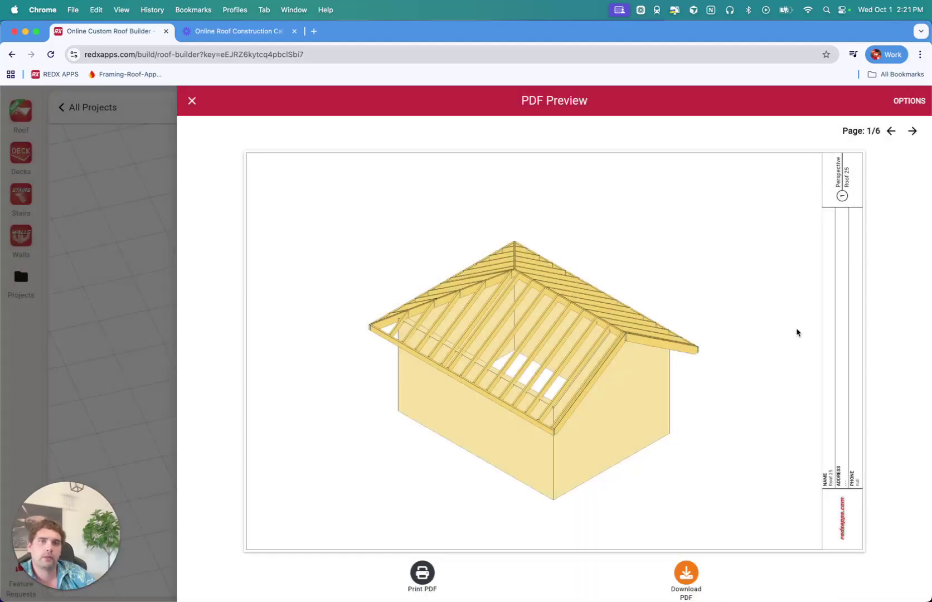
{"action": "left_click", "coordinate": [907, 100]}
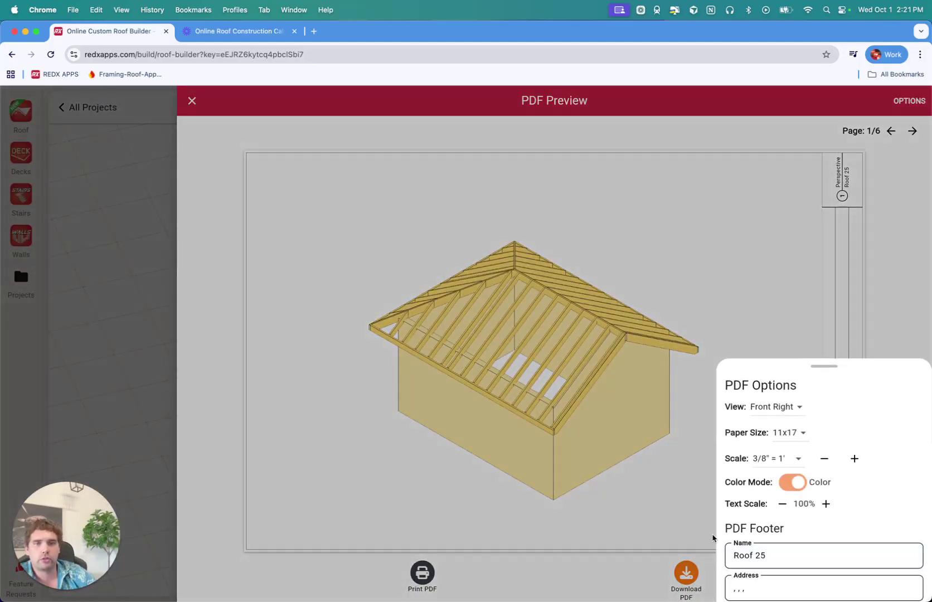
{"action": "scroll", "coordinate": [767, 538], "scroll_direction": "down", "scroll_amount": 2}
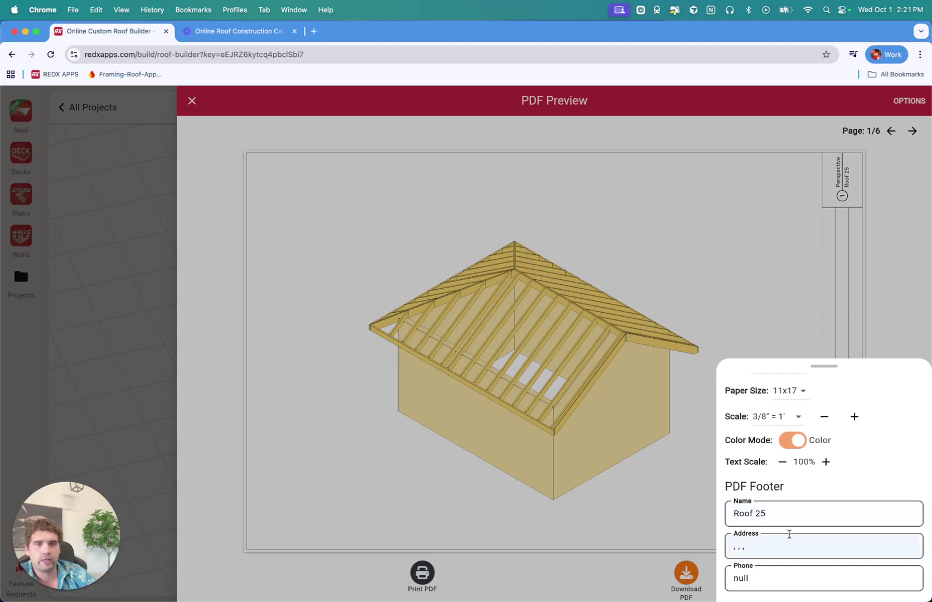
{"action": "scroll", "coordinate": [812, 287], "scroll_direction": "up", "scroll_amount": 2}
{"action": "left_click", "coordinate": [812, 287]}
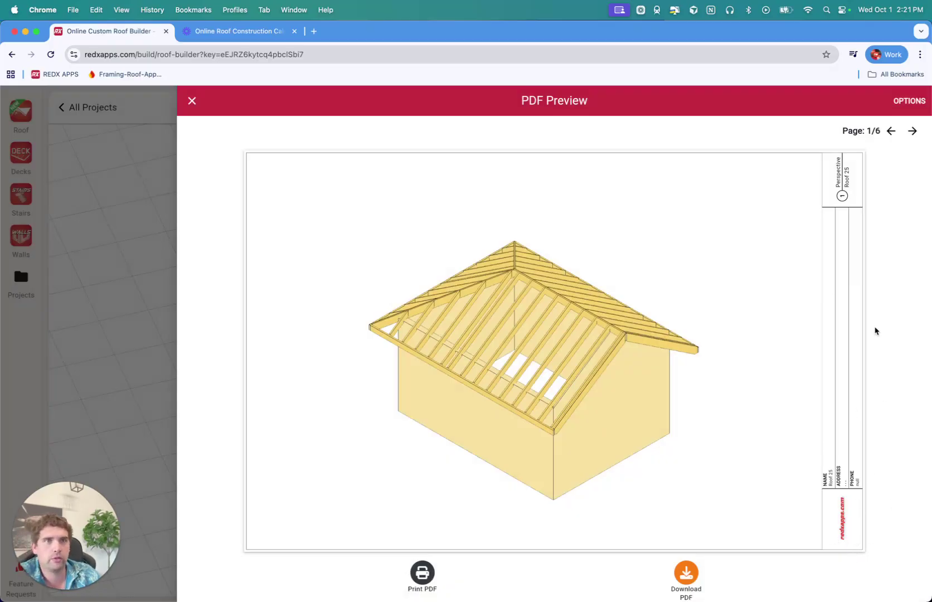
- Review the rafter layout, wall layout, front and side elevations and plywood layout pages, check the front elevation's options, and close the PDF preview
{"action": "left_click", "coordinate": [914, 132]}
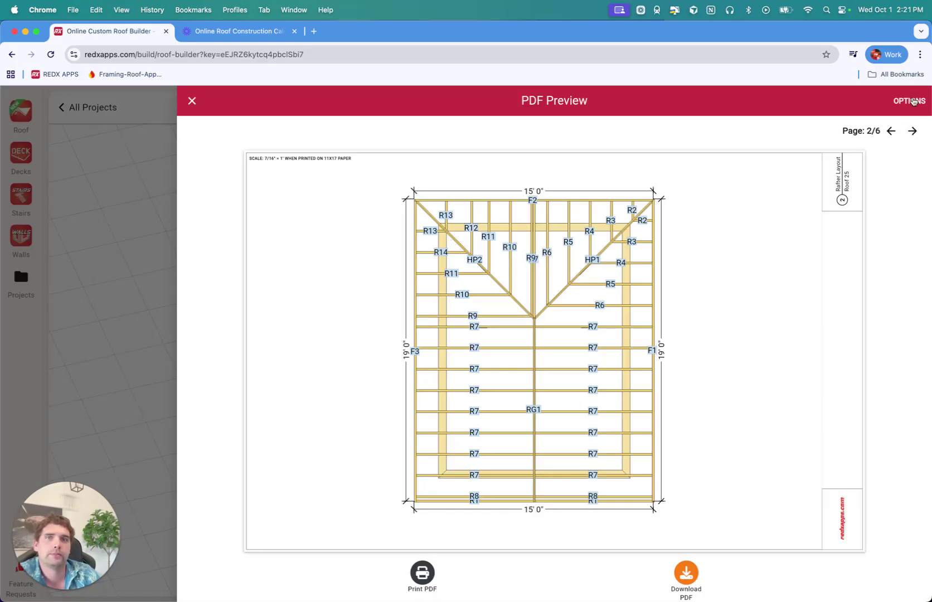
{"action": "left_click", "coordinate": [915, 131]}
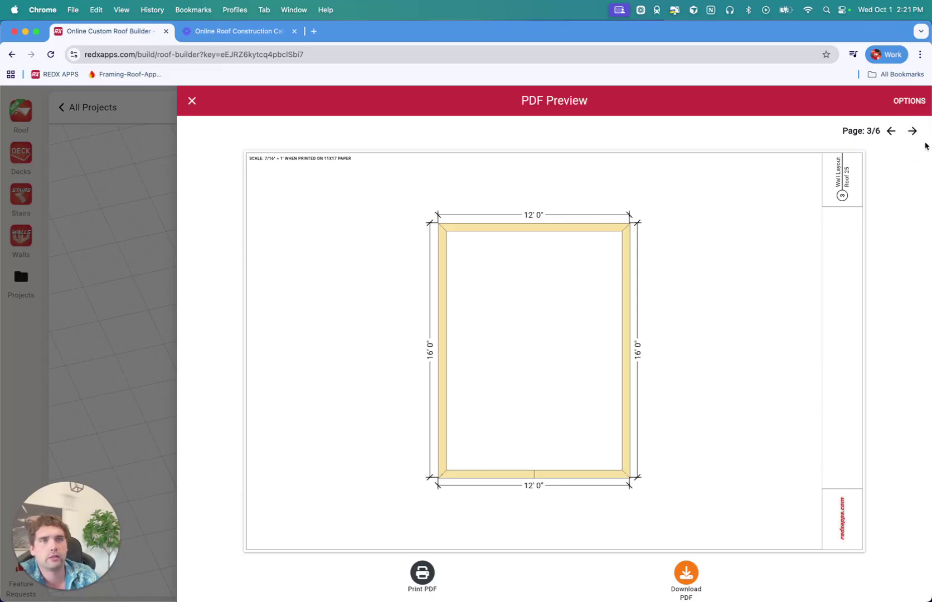
{"action": "left_click", "coordinate": [913, 130]}
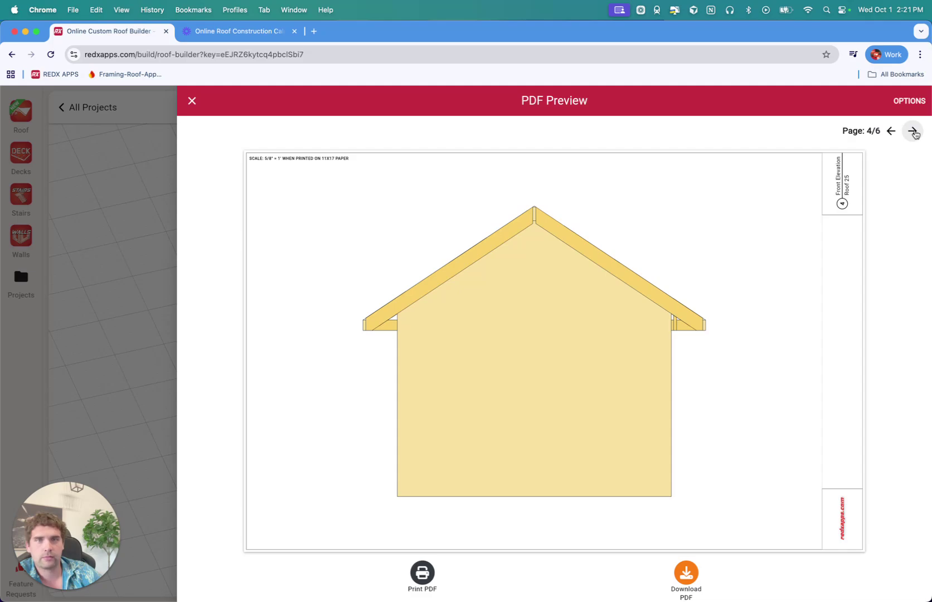
{"action": "left_click", "coordinate": [912, 102]}
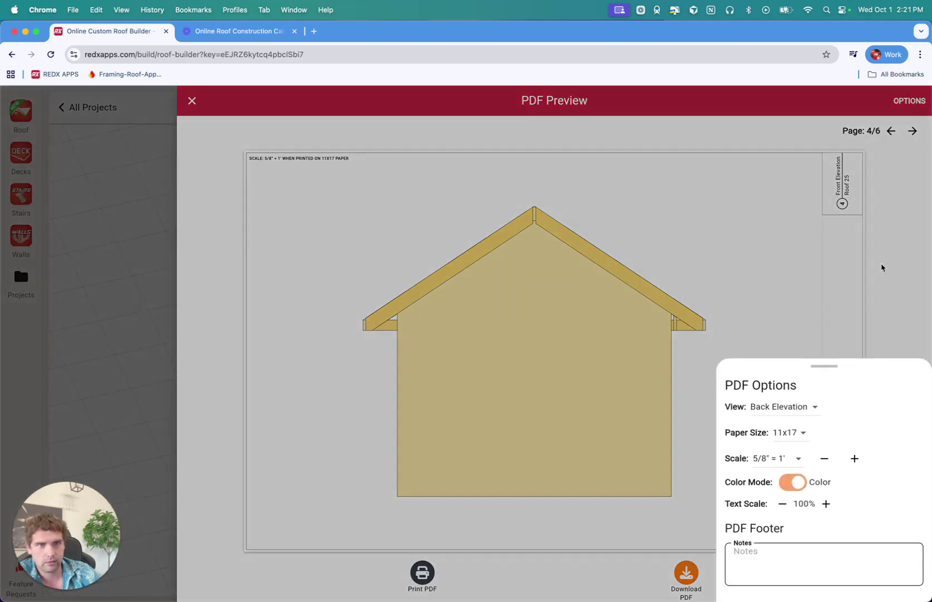
{"action": "left_click", "coordinate": [881, 267]}
{"action": "left_click", "coordinate": [912, 130]}
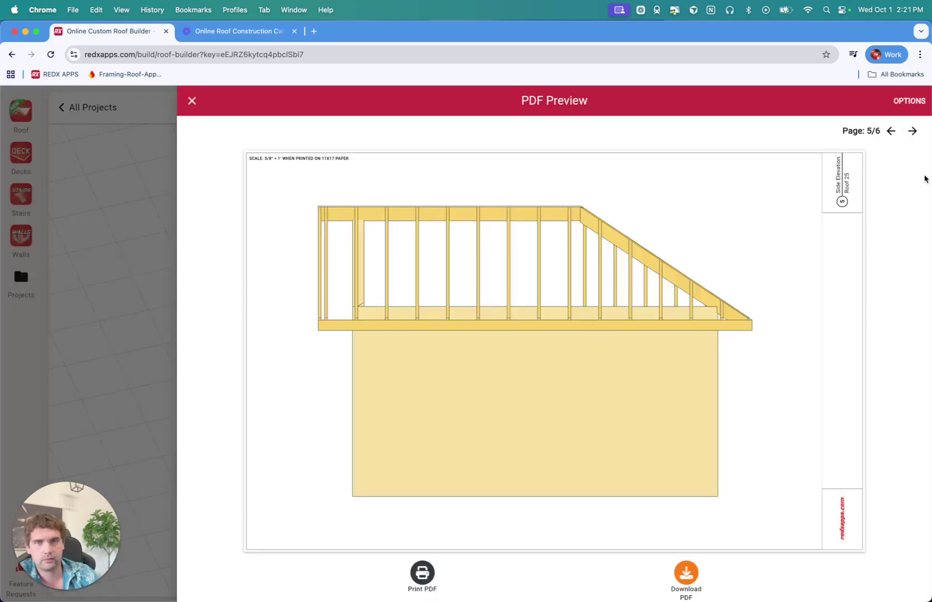
{"action": "left_click", "coordinate": [912, 130]}
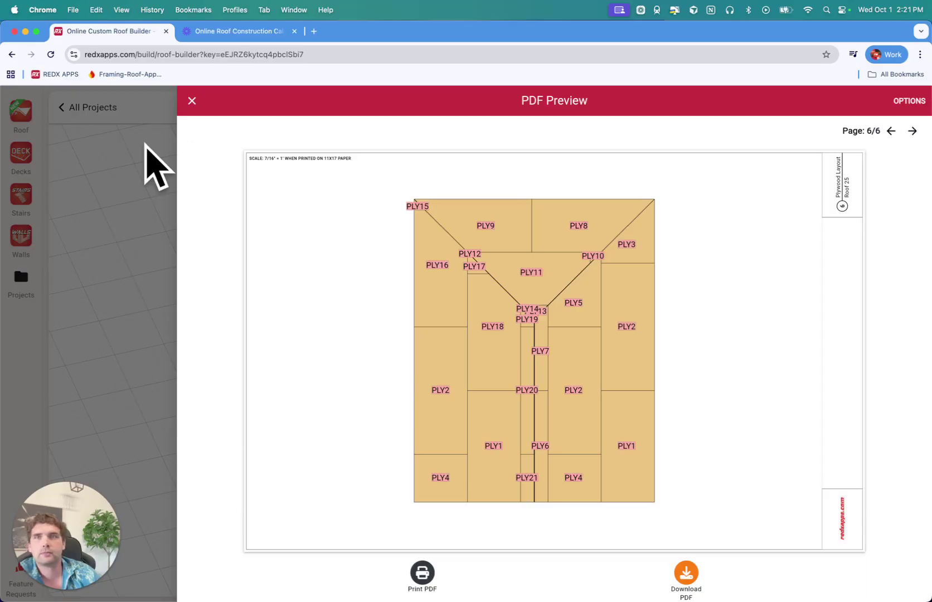
{"action": "left_click", "coordinate": [191, 101]}
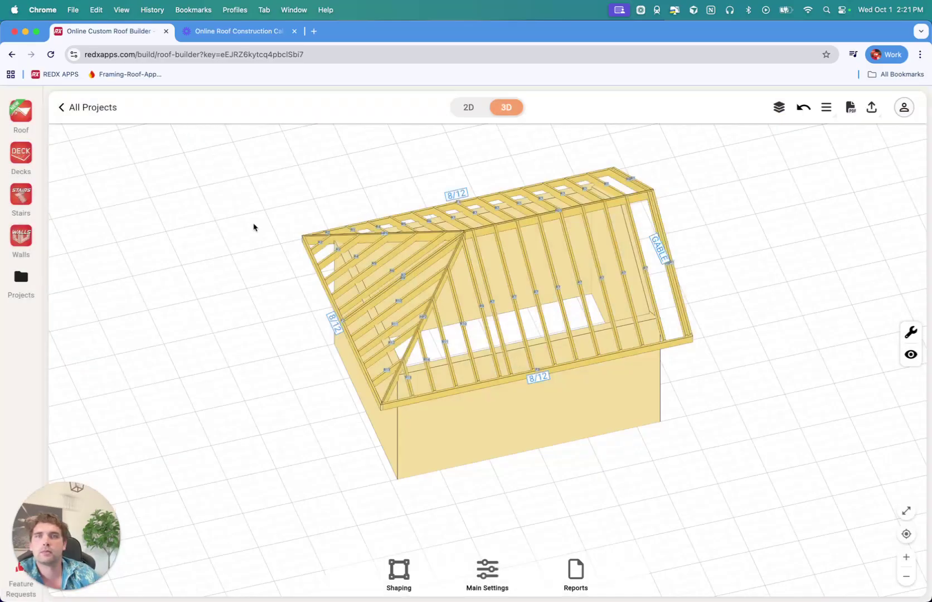
- Examine the 3D house model from the front, back and side using the preset camera views
{"action": "left_click_drag", "start_coordinate": [206, 277], "coordinate": [497, 287]}
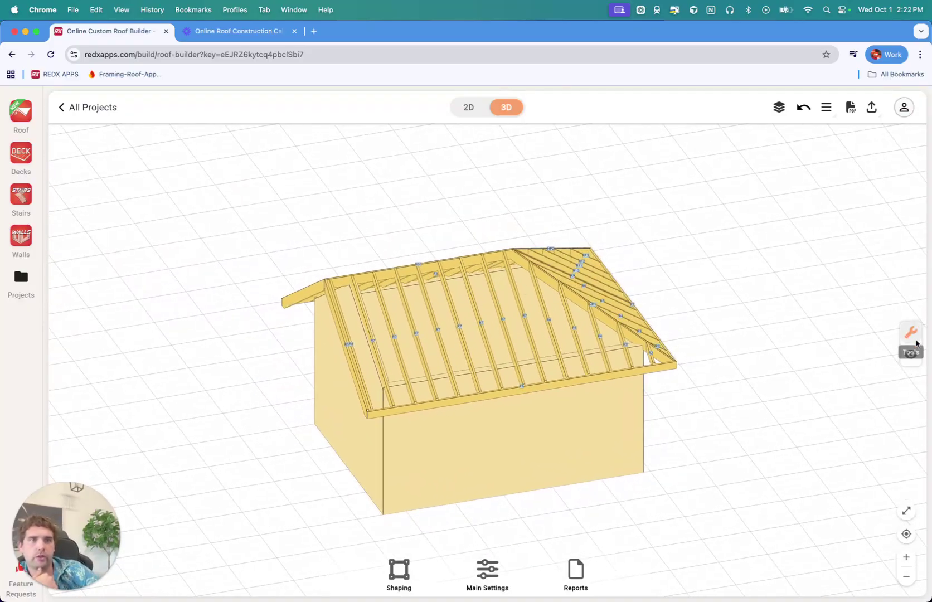
{"action": "left_click", "coordinate": [911, 356]}
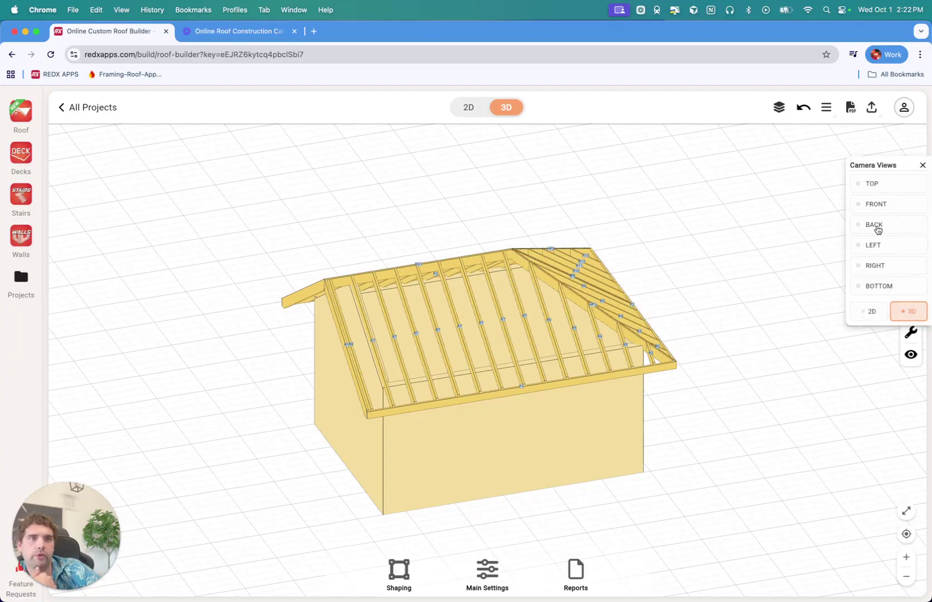
{"action": "left_click", "coordinate": [880, 204]}
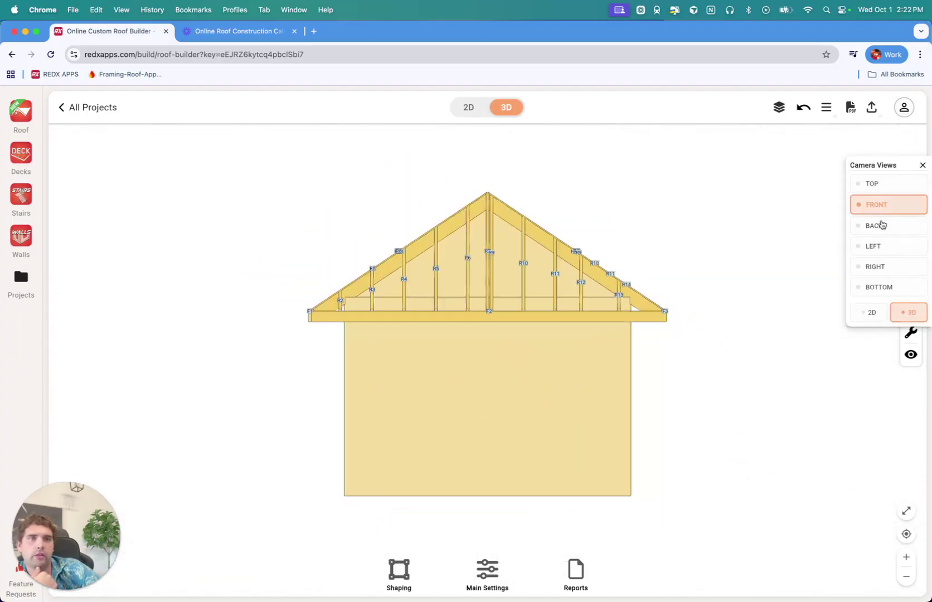
{"action": "left_click", "coordinate": [884, 225]}
{"action": "left_click", "coordinate": [883, 244]}
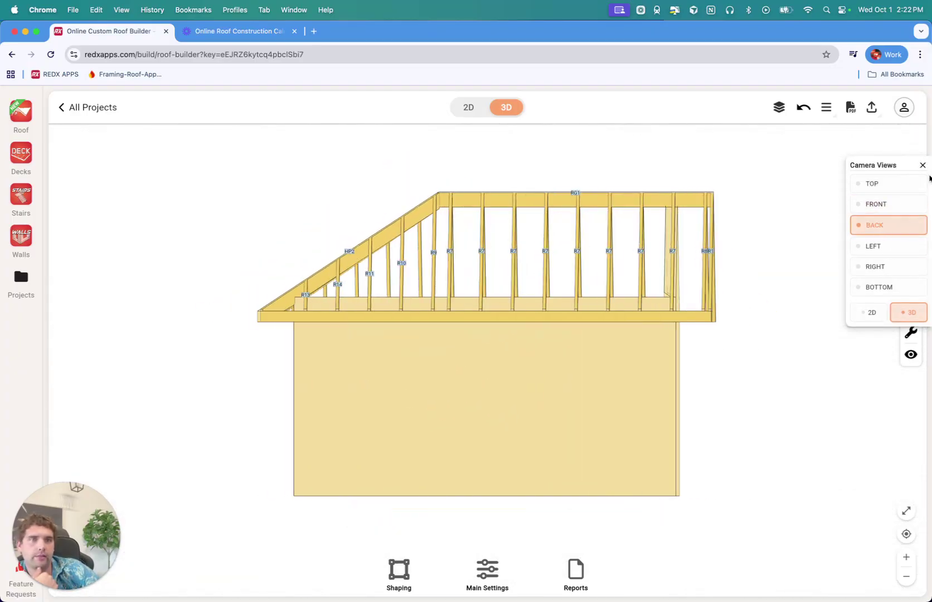
{"action": "left_click", "coordinate": [923, 165]}
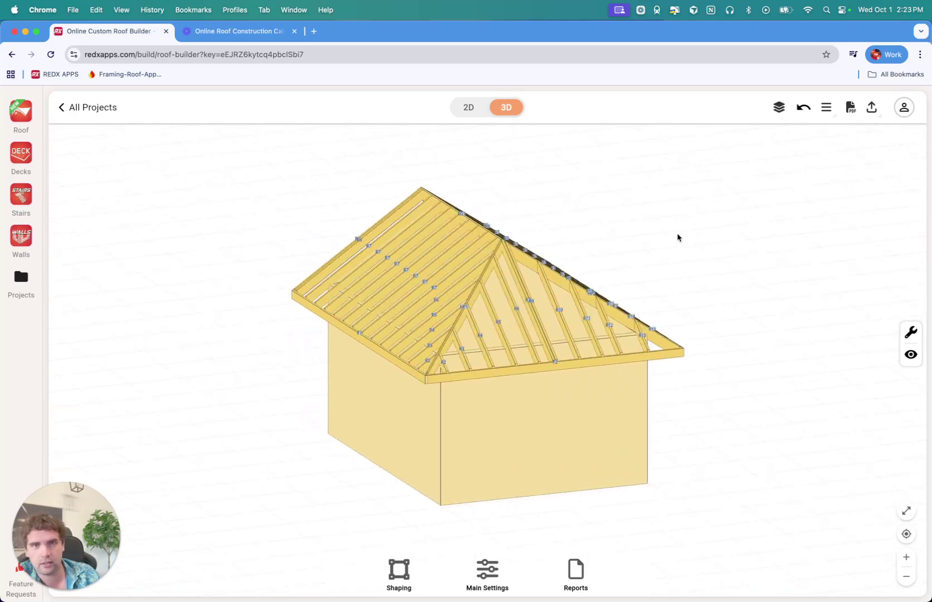
- Edit the roof edges to set the hip-end eave height to 6 ft, and inspect the hip corner framing in 3D
{"action": "left_click", "coordinate": [400, 570]}
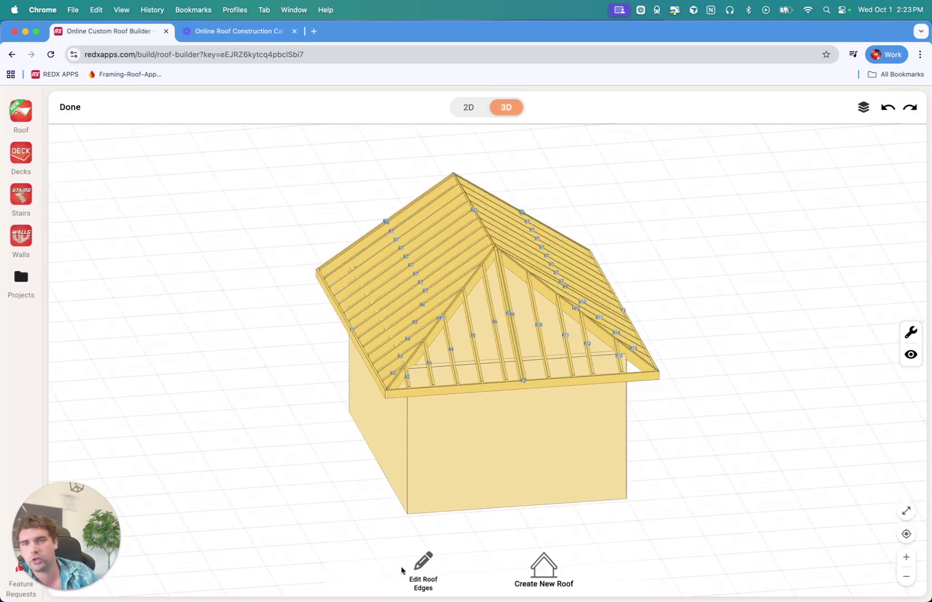
{"action": "left_click", "coordinate": [430, 566]}
{"action": "left_click_drag", "start_coordinate": [431, 491], "coordinate": [524, 478]}
{"action": "left_click", "coordinate": [523, 445]}
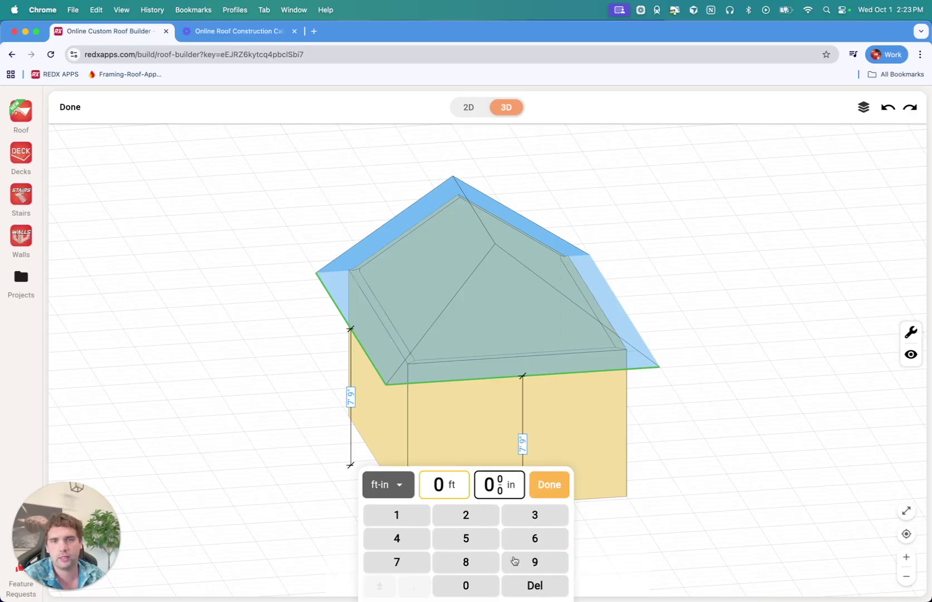
{"action": "left_click", "coordinate": [487, 486]}
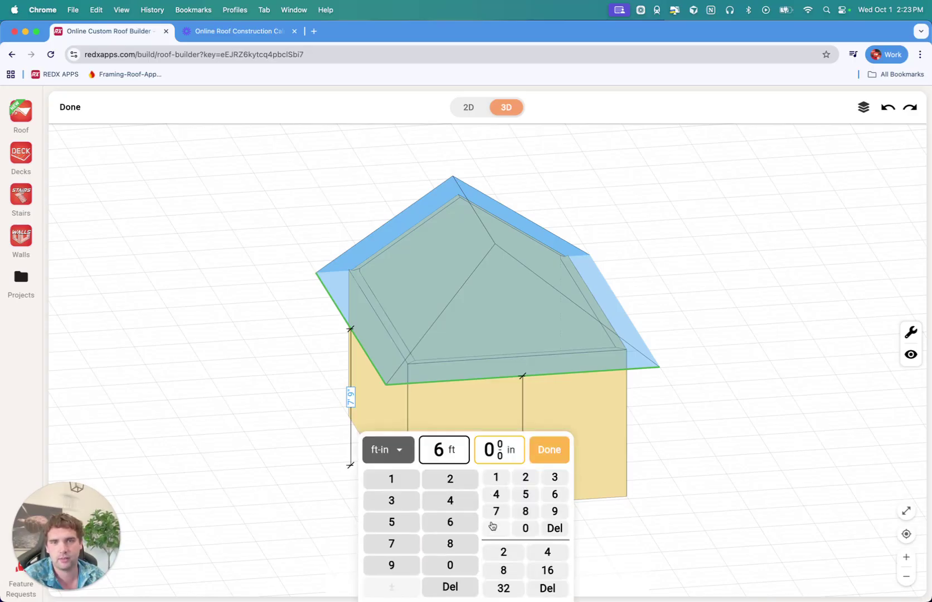
{"action": "left_click", "coordinate": [550, 450]}
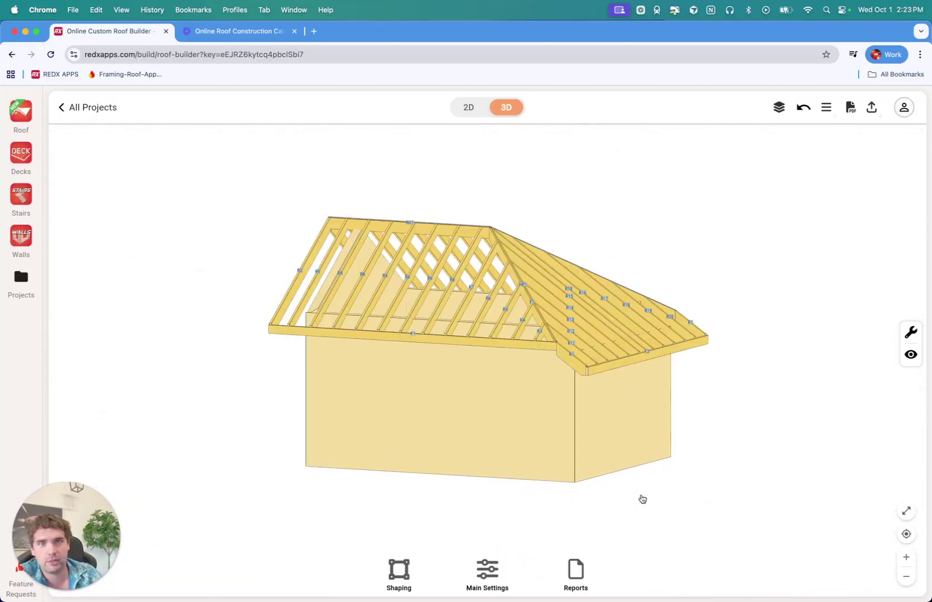
{"action": "left_click_drag", "start_coordinate": [642, 498], "coordinate": [595, 523]}
{"action": "left_click_drag", "start_coordinate": [660, 504], "coordinate": [594, 400]}
{"action": "left_click_drag", "start_coordinate": [644, 532], "coordinate": [713, 521]}
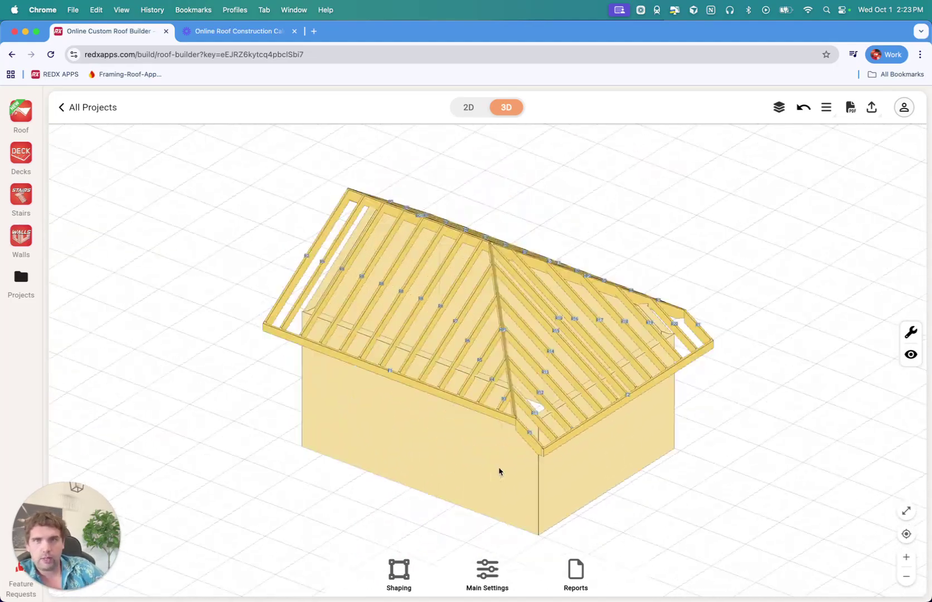